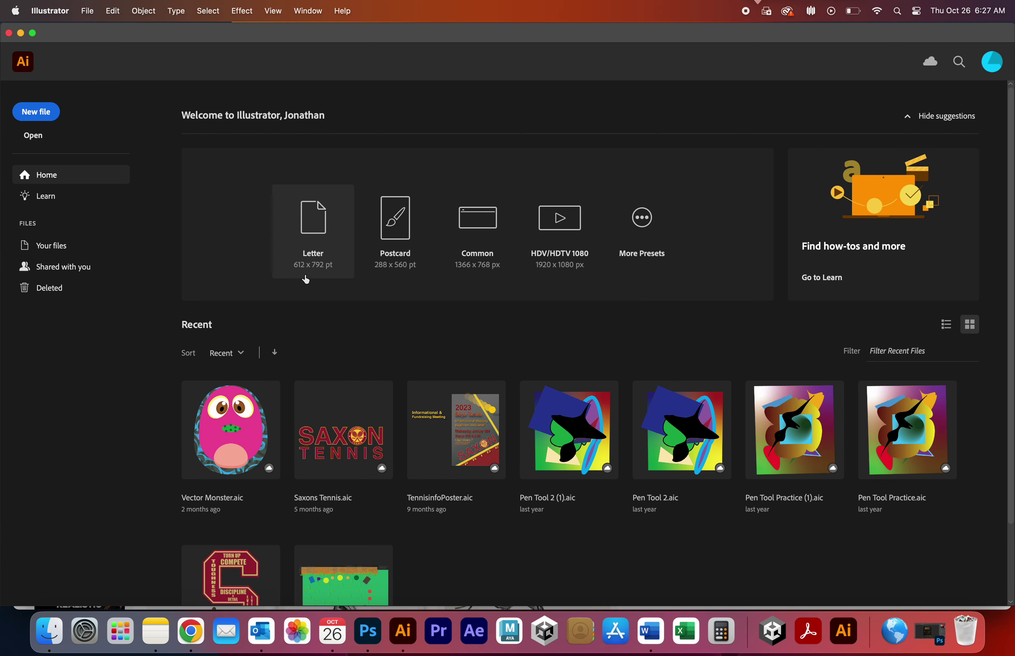
Create a new blank Letter-size document (612 x 792 pt) from the Home screen preset
click(346, 277)
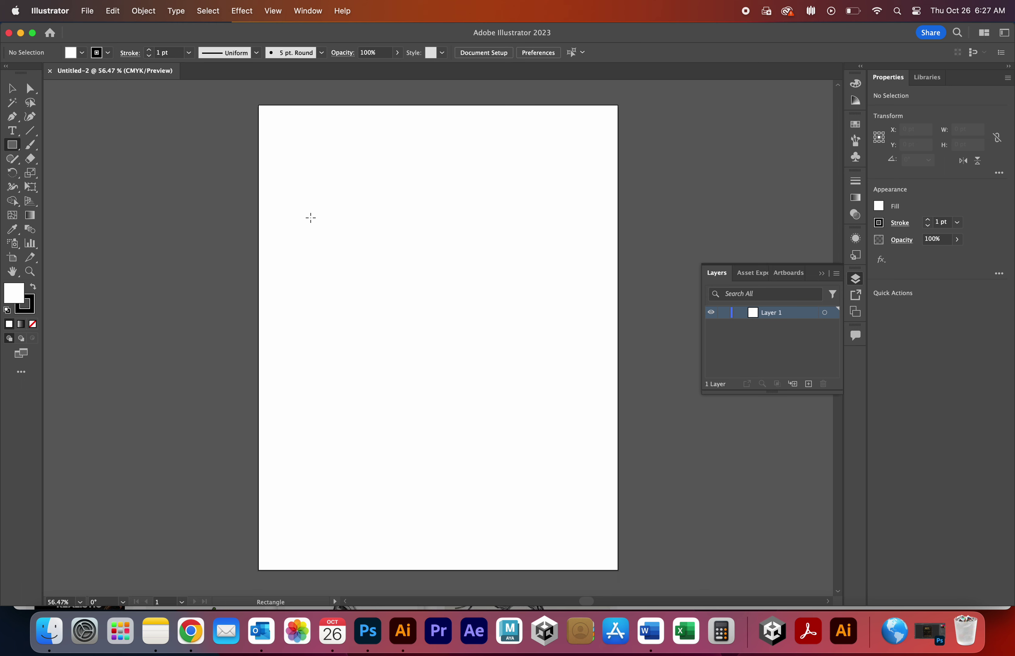
Place pumpkin.jpeg from Downloads as a linked image on the artboard at 312 x 287.52 pt
click(94, 17)
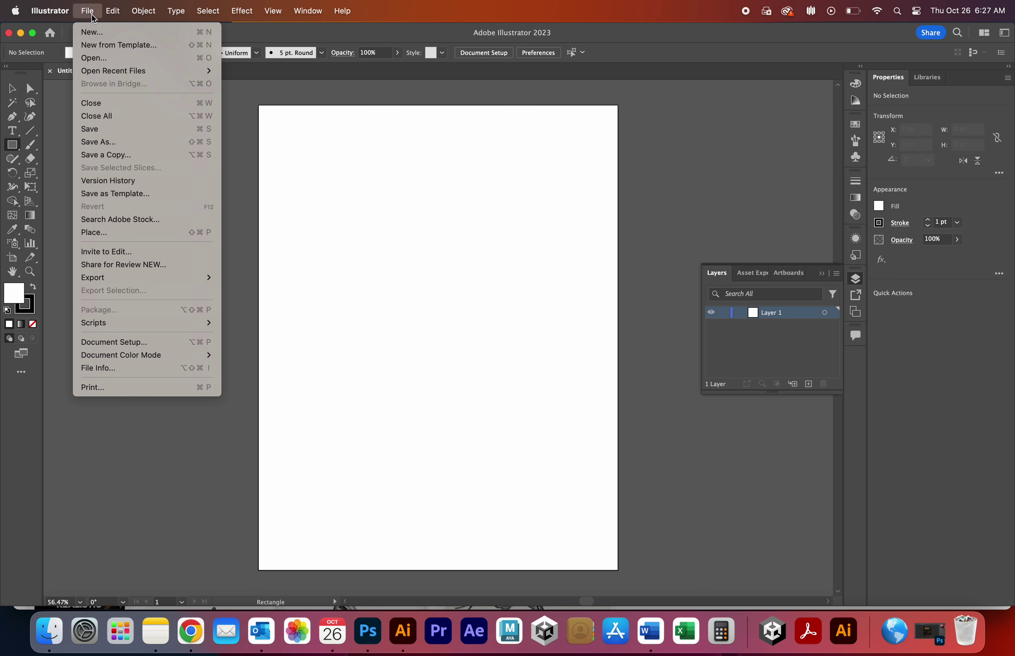
click(108, 236)
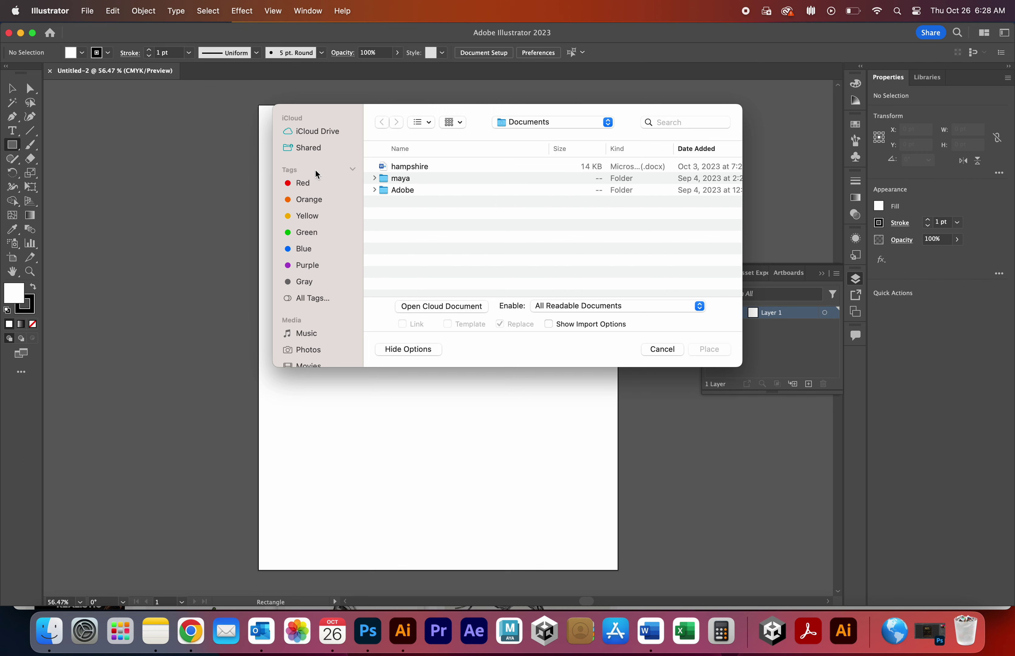
click(607, 126)
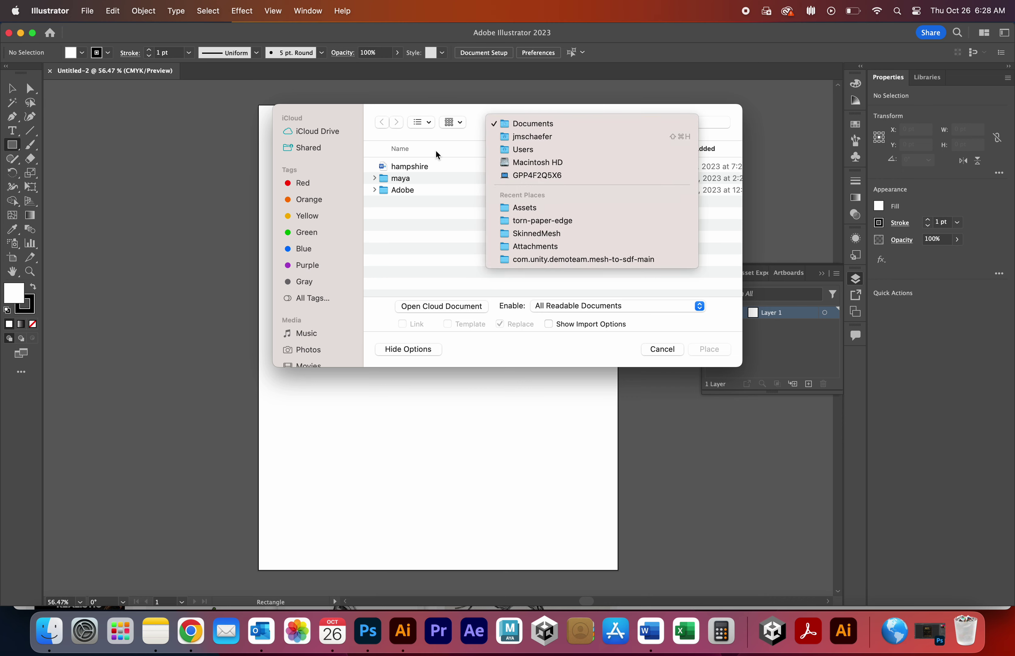
click(280, 307)
click(310, 298)
scroll(310, 295, down, 1)
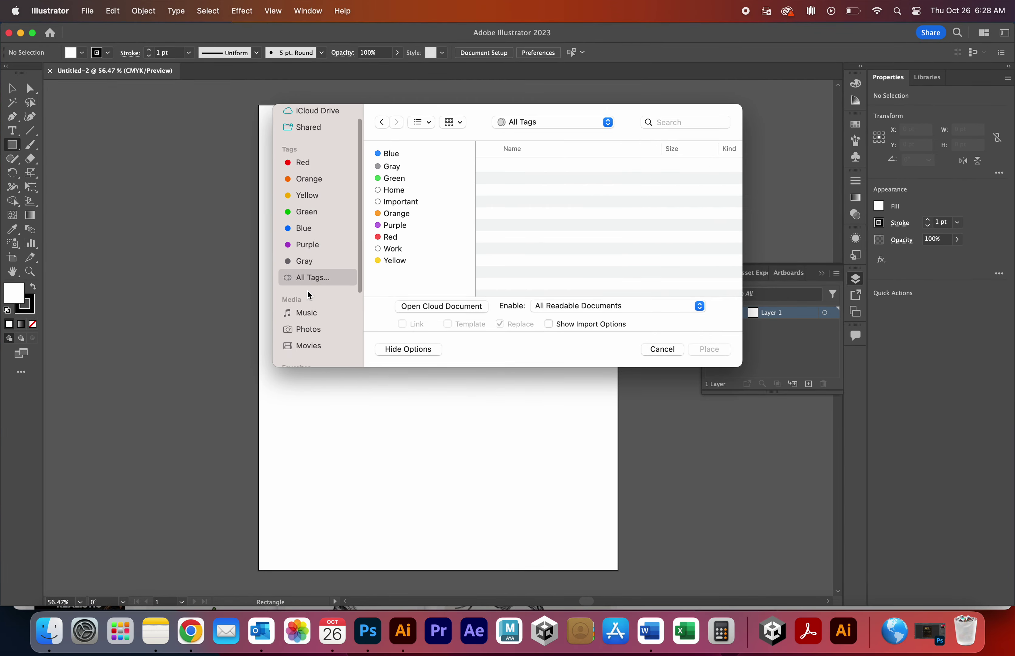
scroll(310, 294, down, 2)
scroll(310, 294, down, 3)
click(320, 349)
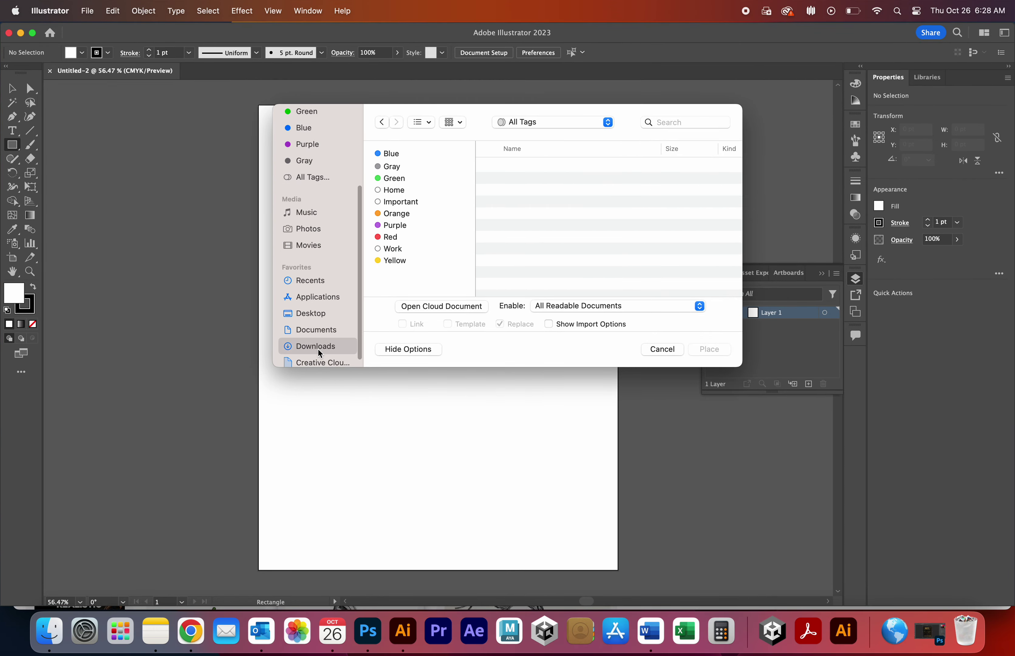
click(421, 166)
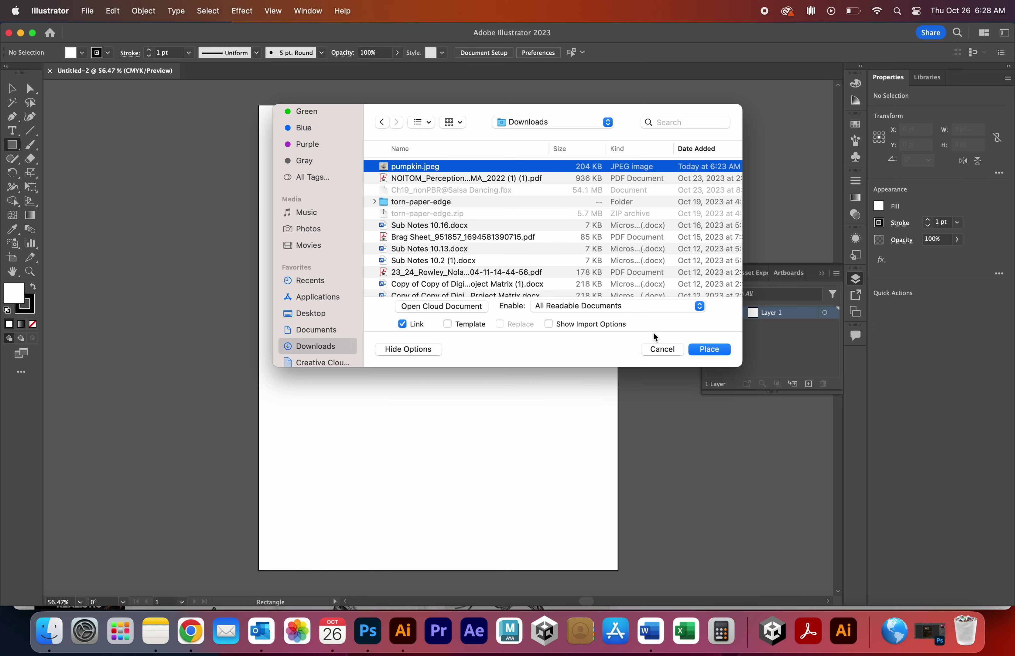
click(704, 354)
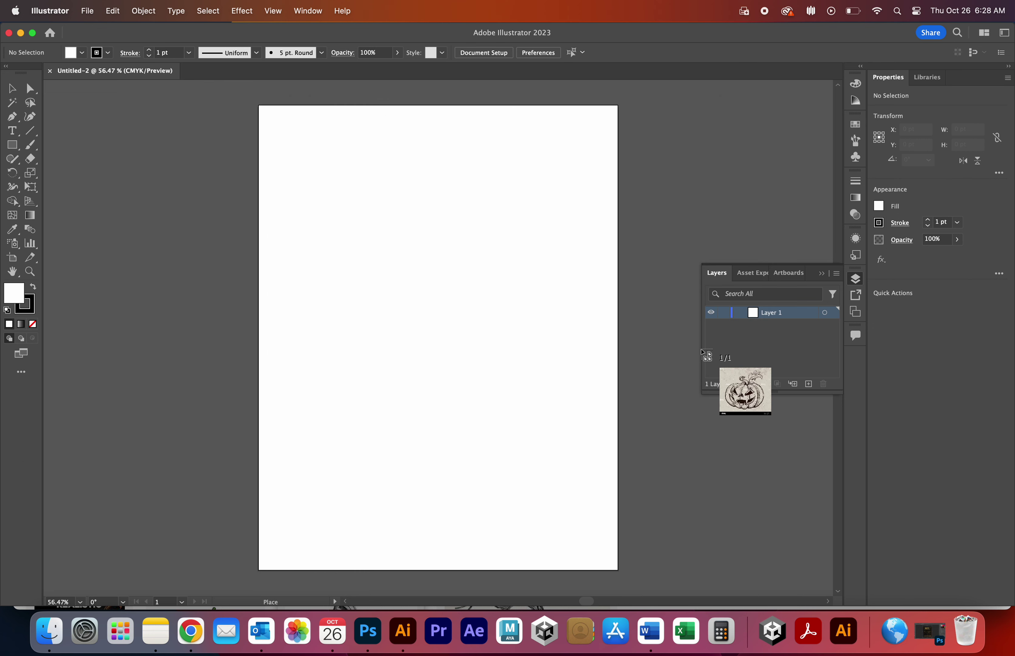
click(402, 326)
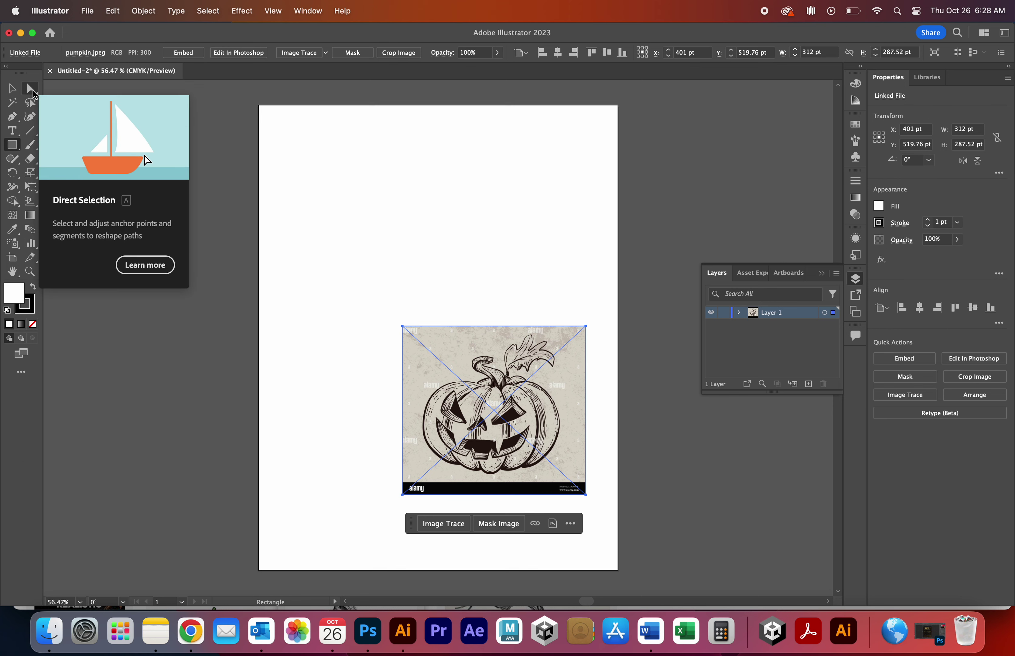
Move the pumpkin image up-left and scale it to 593 x 546.47 pt across the page, then deselect
click(12, 89)
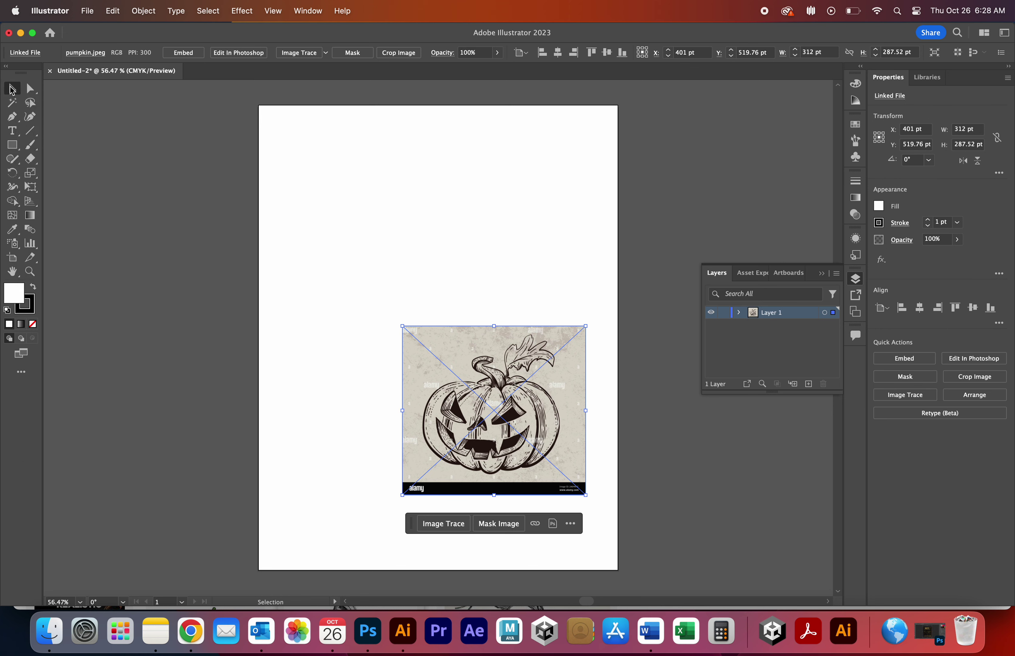
drag(464, 417, 332, 279)
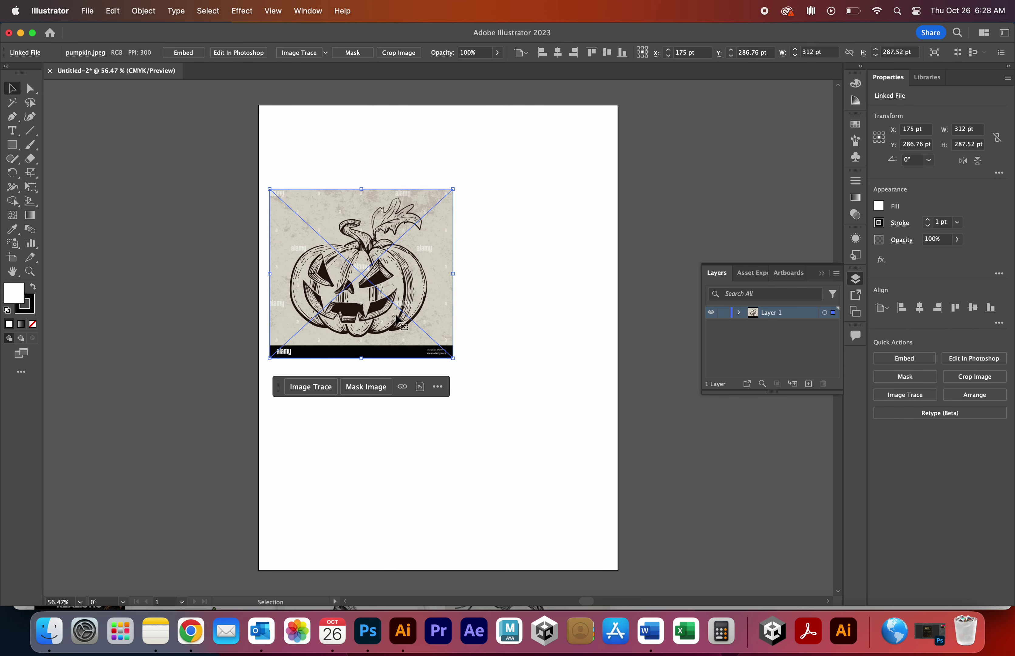
drag(453, 360, 618, 581)
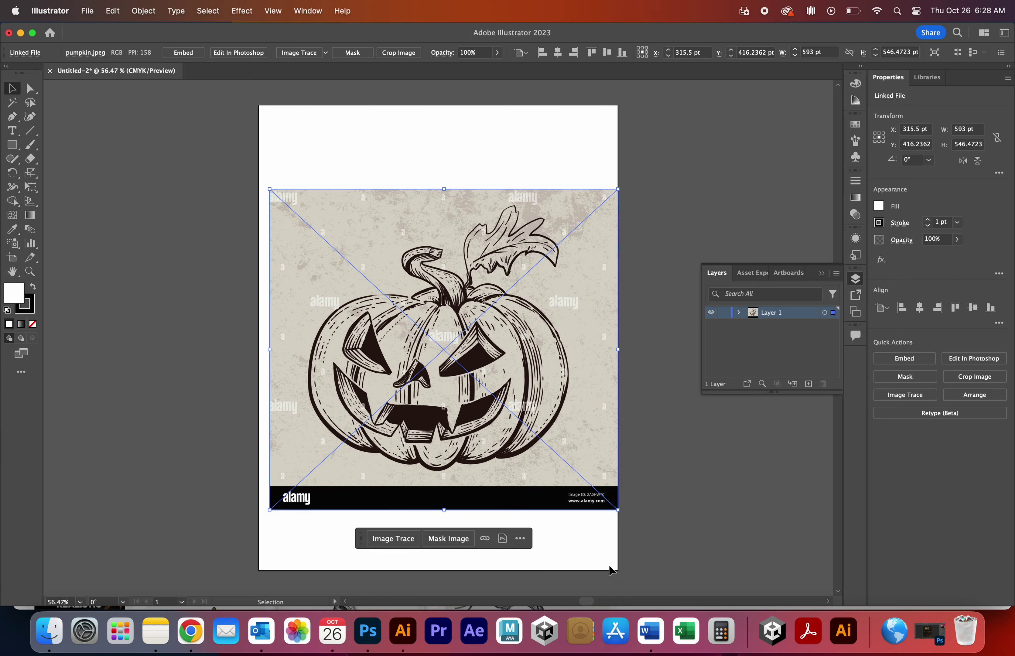
drag(398, 353, 392, 350)
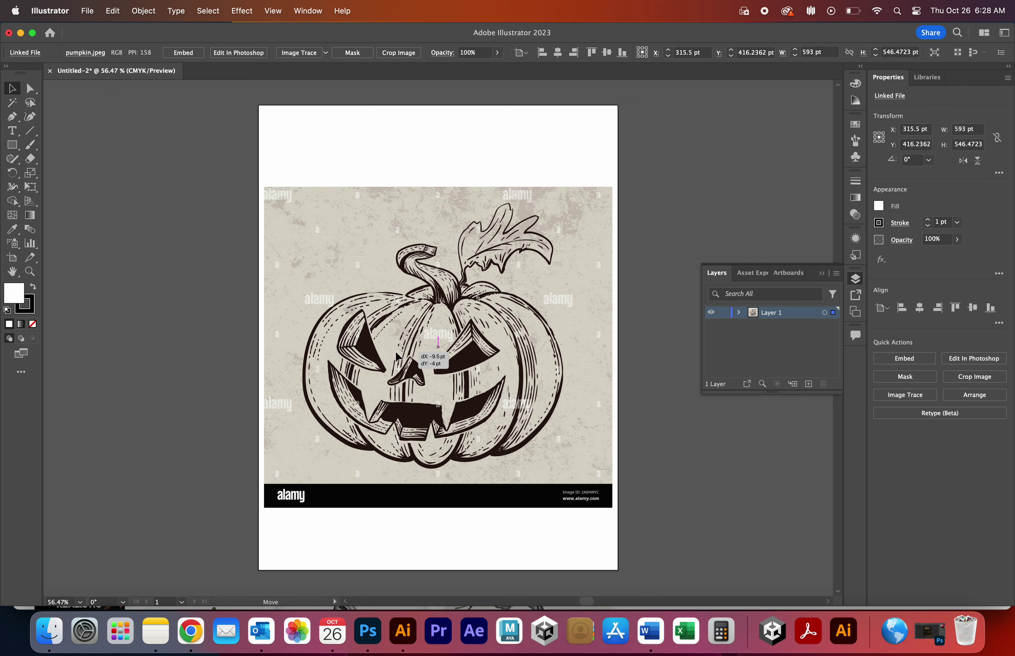
click(155, 296)
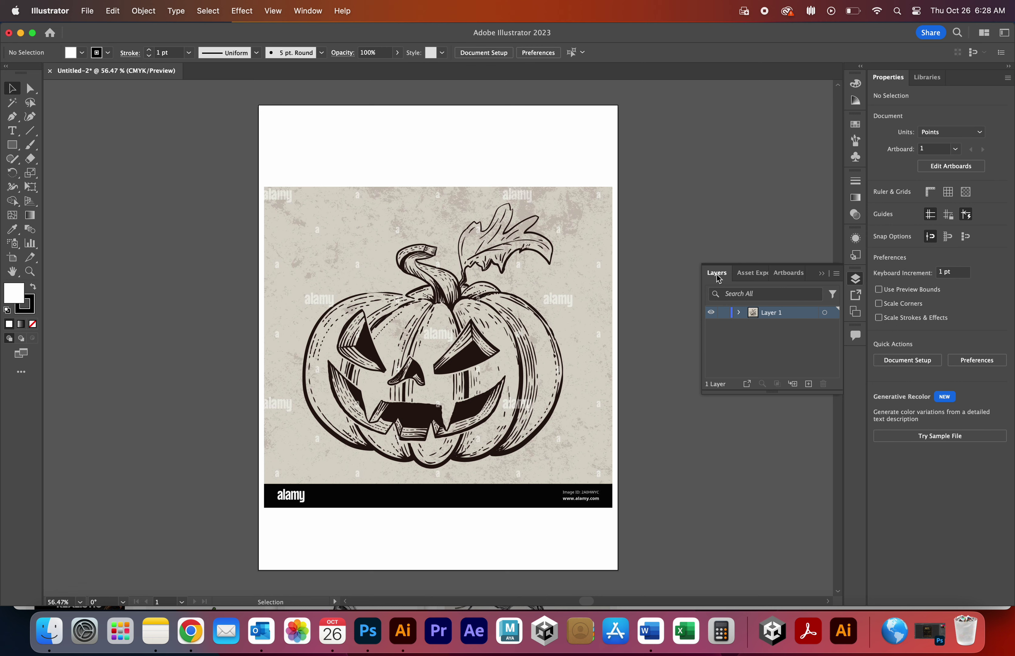
Dock the Layers list as its own taller panel and close the floating Artboards panel
drag(717, 273, 893, 548)
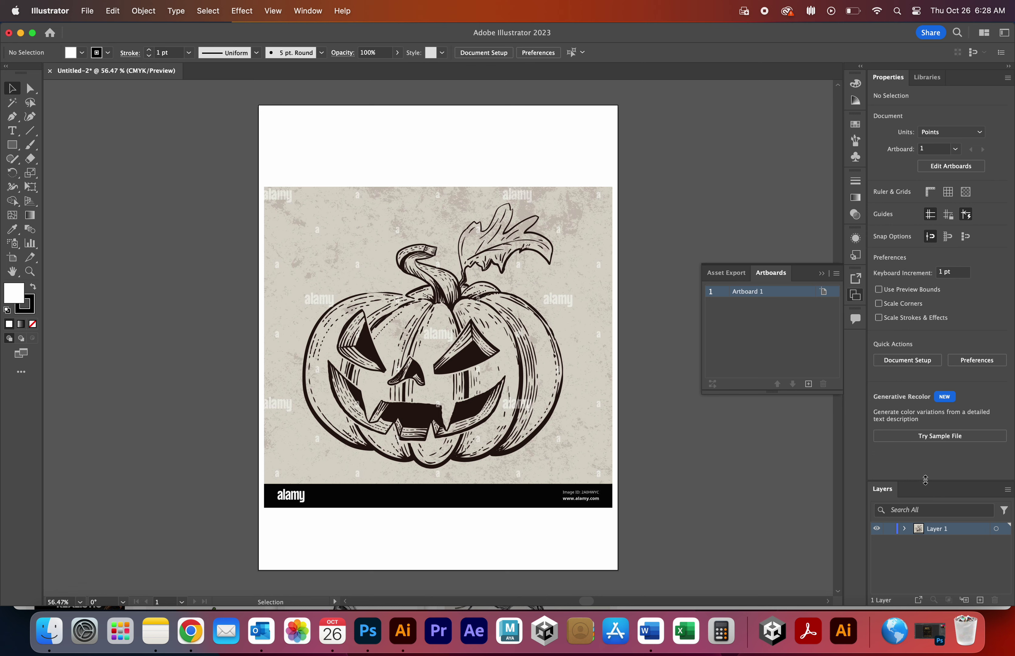
drag(925, 480, 926, 453)
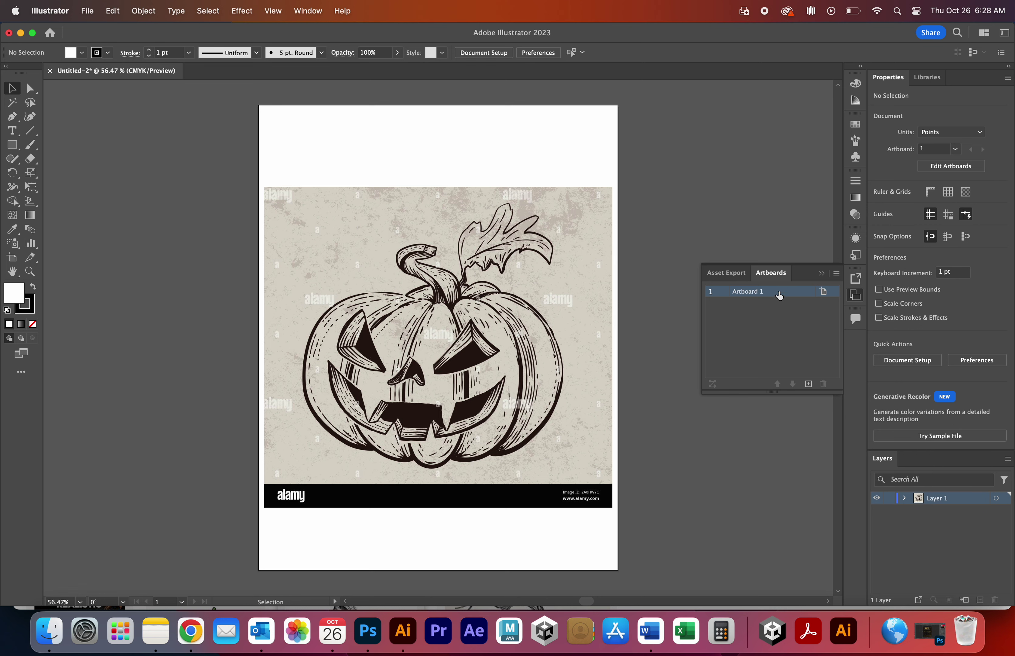
click(856, 297)
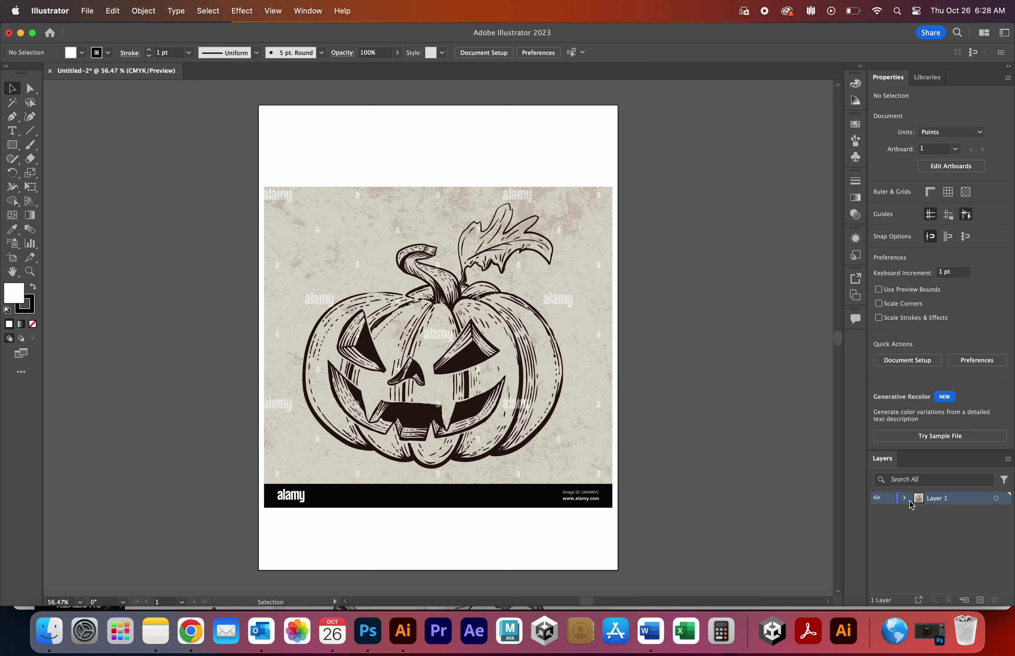
Rename Layer 1 to Sketch
double_click(939, 500)
text(Sketch)
key(Return)
Add a new layer named Outline above Sketch and make it the drawing target
click(980, 601)
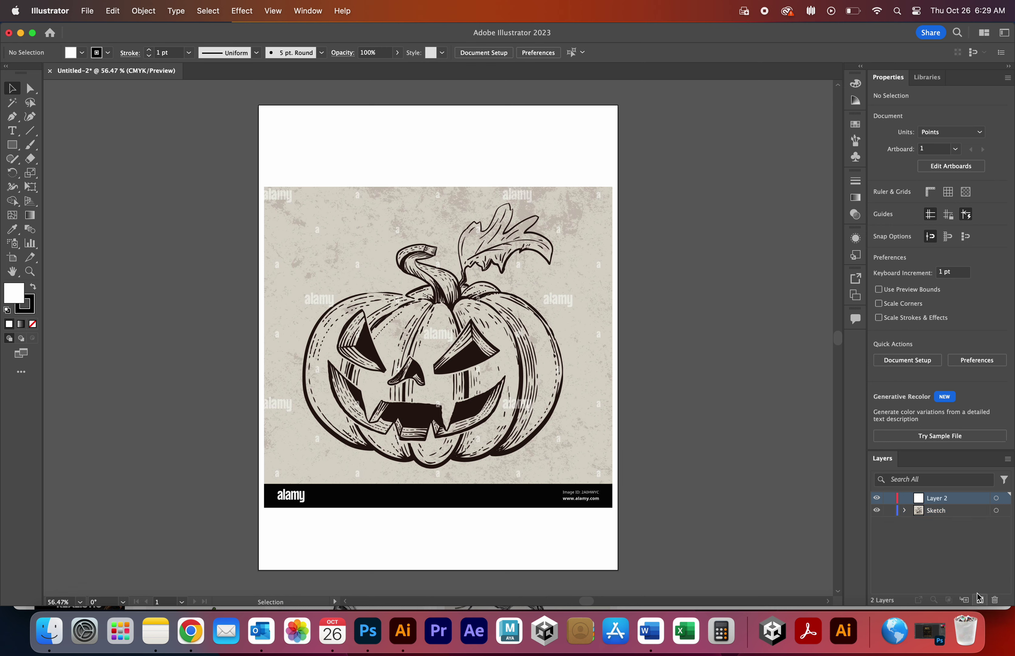
double_click(938, 499)
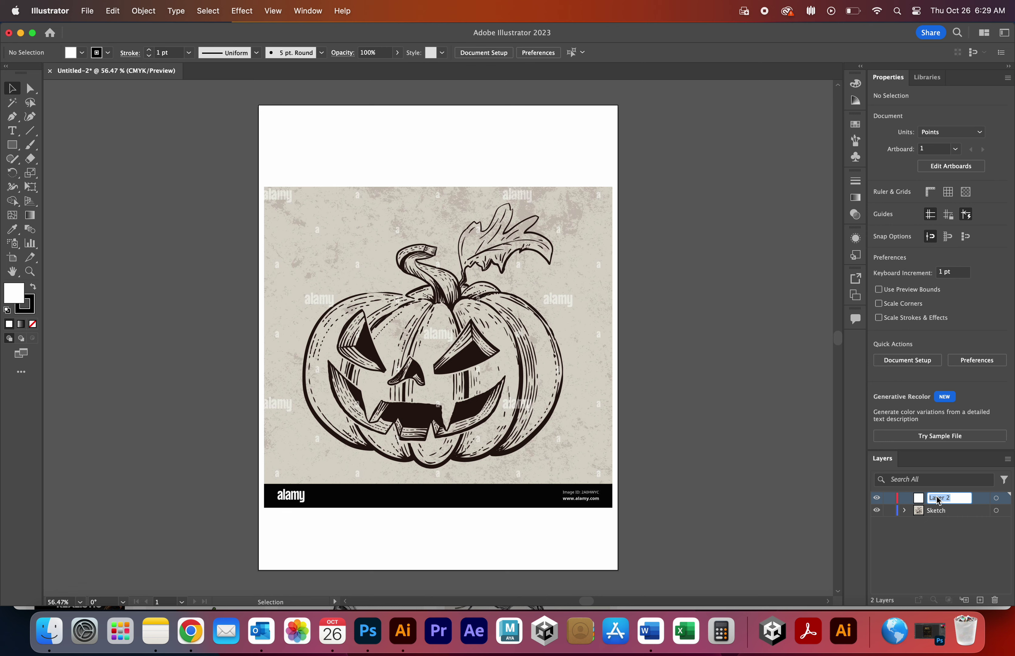
text(Outline)
key(Return)
click(998, 500)
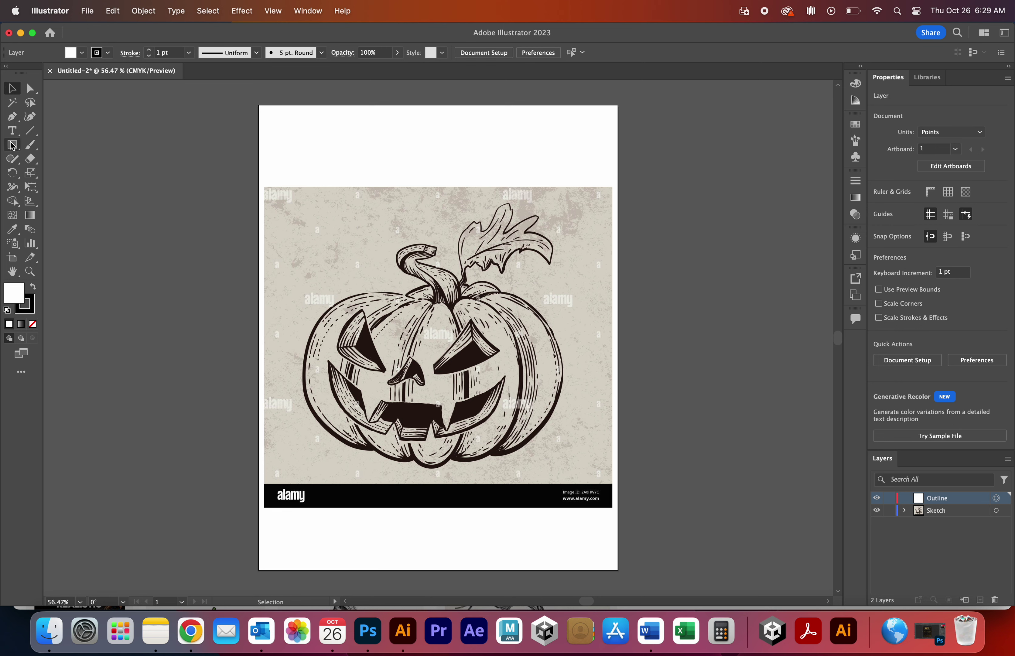
With the 5 pt Round Paintbrush, trace the stem base, top edge and right outline
click(33, 148)
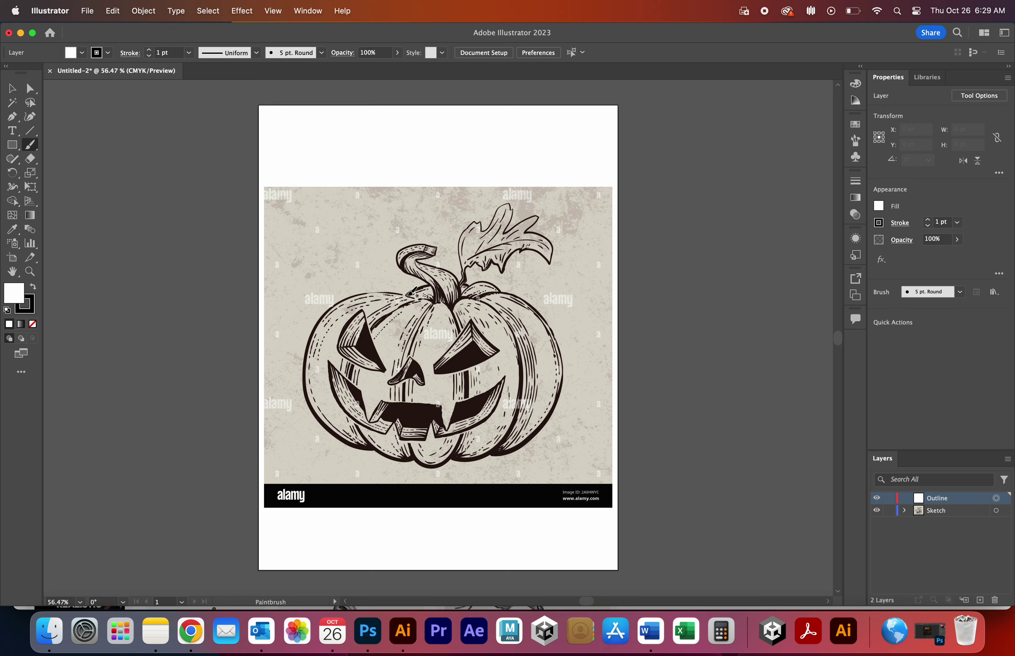
drag(406, 295, 468, 287)
drag(460, 294, 505, 293)
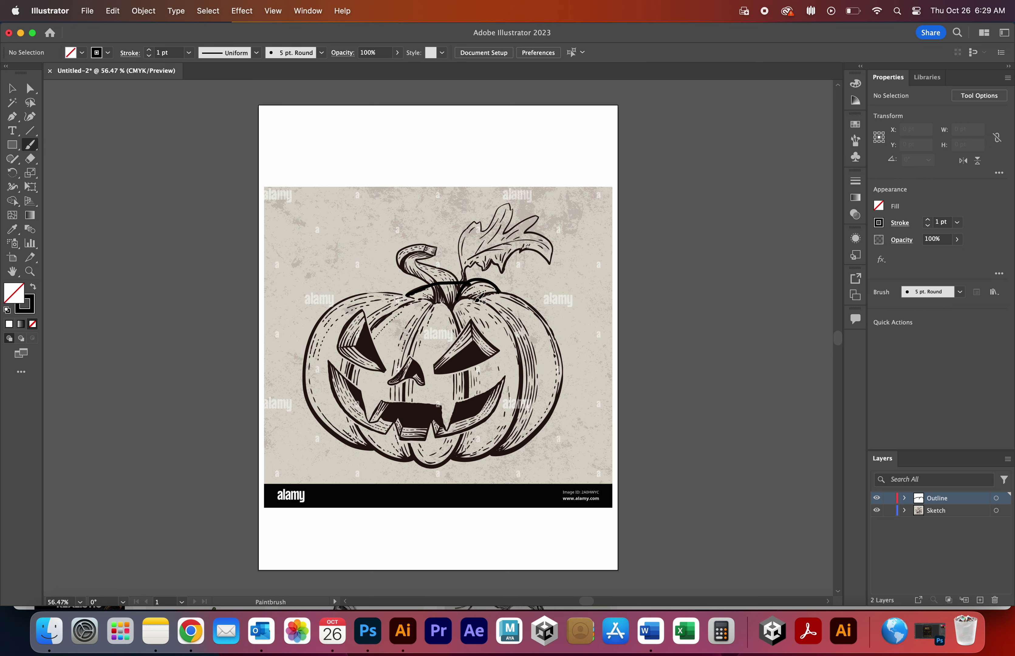
mouse_move(479, 297)
mouse_down()
mouse_move(552, 337)
mouse_move(520, 449)
mouse_up()
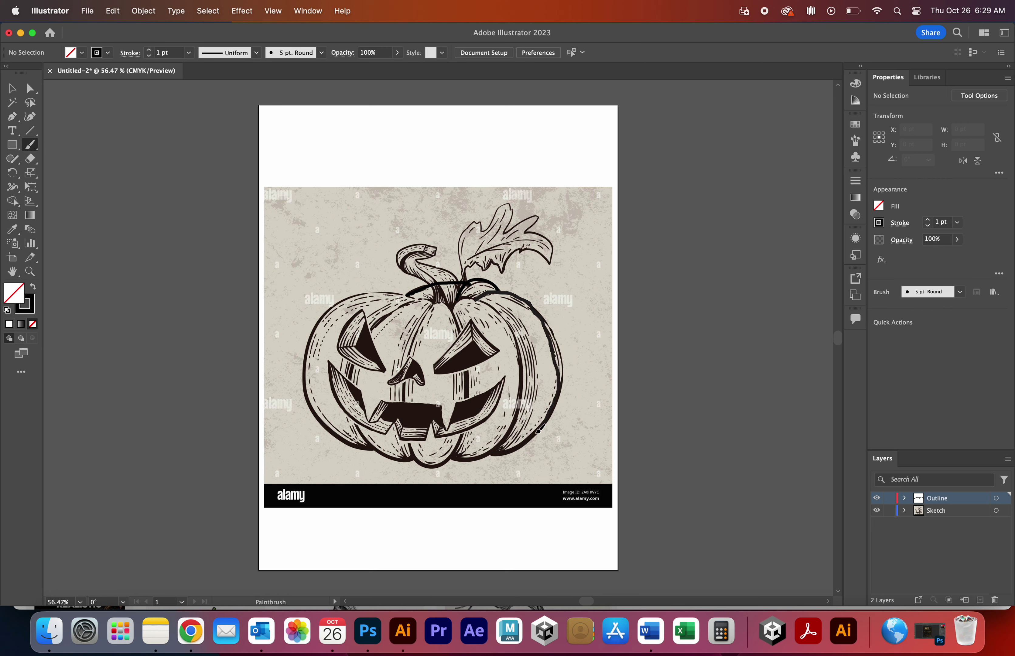
mouse_move(520, 448)
mouse_down()
mouse_move(495, 452)
mouse_move(519, 402)
mouse_move(494, 297)
mouse_move(453, 305)
mouse_move(463, 332)
mouse_up()
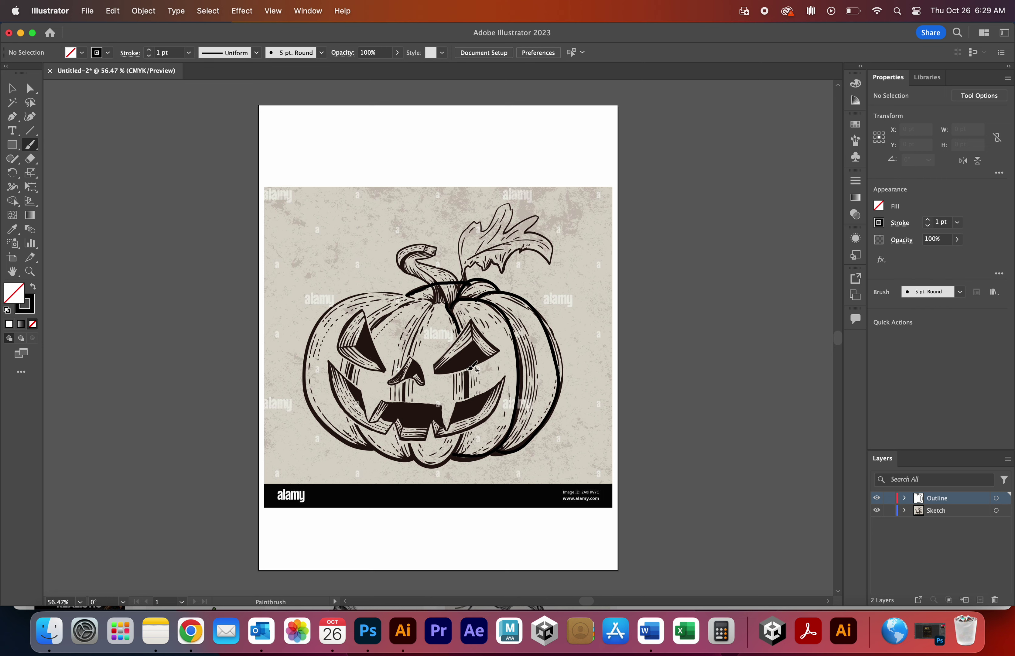
Trace the right eye's edges and the line below it with paintbrush strokes
drag(469, 368, 471, 400)
mouse_move(439, 366)
mouse_down()
mouse_move(472, 321)
mouse_move(476, 335)
mouse_up()
drag(473, 322, 498, 348)
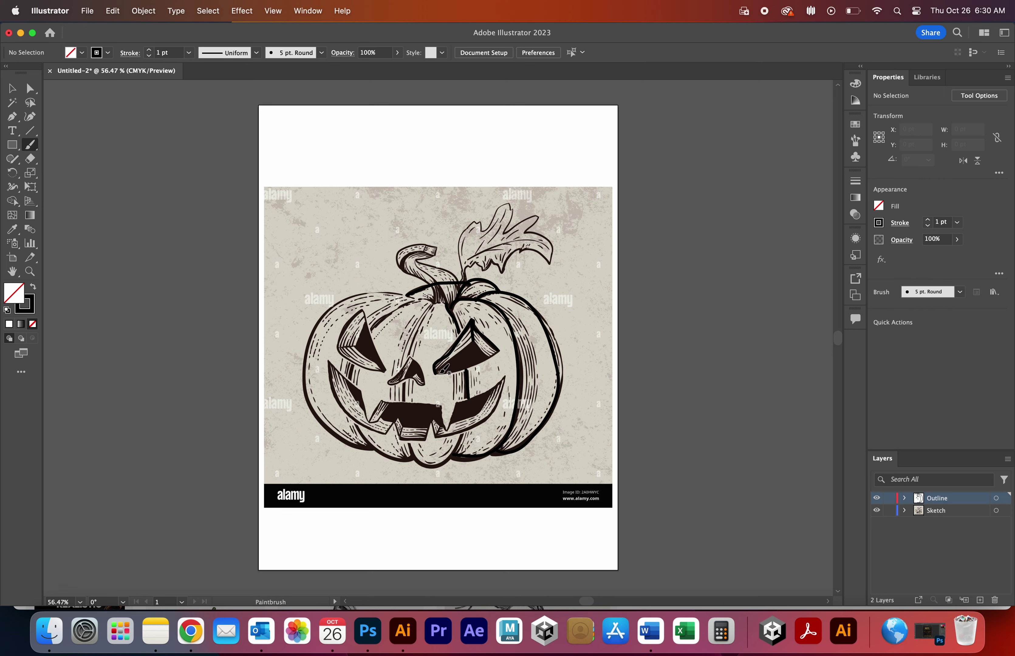
drag(439, 374, 496, 351)
mouse_move(475, 317)
mouse_down()
mouse_move(476, 336)
mouse_move(431, 371)
mouse_up()
drag(477, 340, 496, 352)
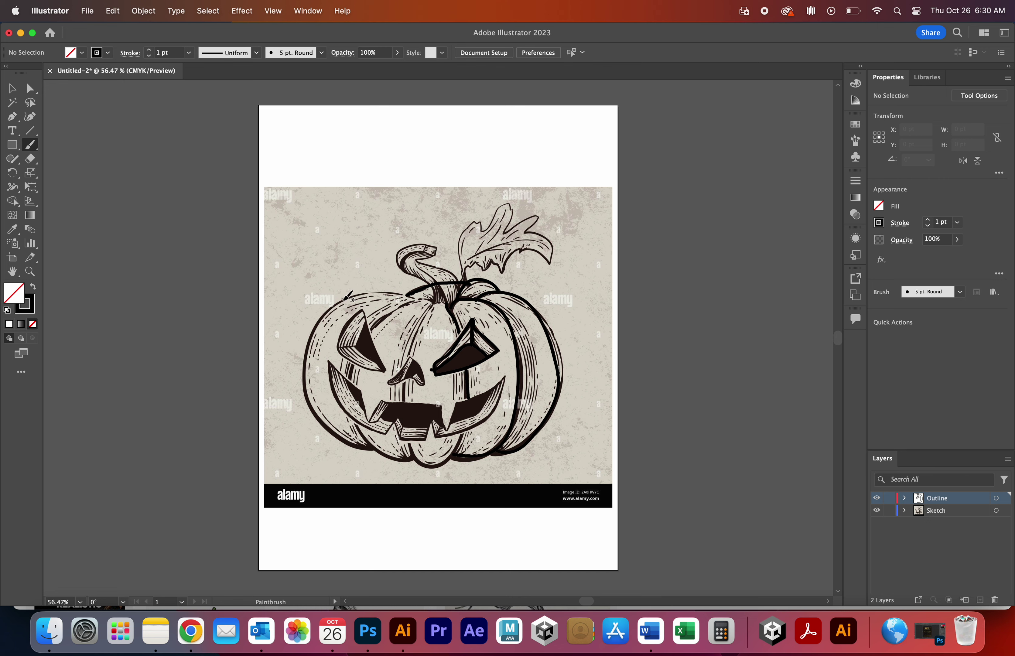
Toggle the Sketch layer to check strokes, then trace the right eye's edge and a ridge below the stem
click(877, 511)
click(877, 511)
drag(475, 320, 496, 349)
mouse_move(434, 305)
mouse_down()
mouse_move(410, 350)
mouse_move(408, 391)
mouse_up()
Trace the pumpkin's bottom curve and the mouth's upper-right and lower-right edges
drag(408, 442, 436, 463)
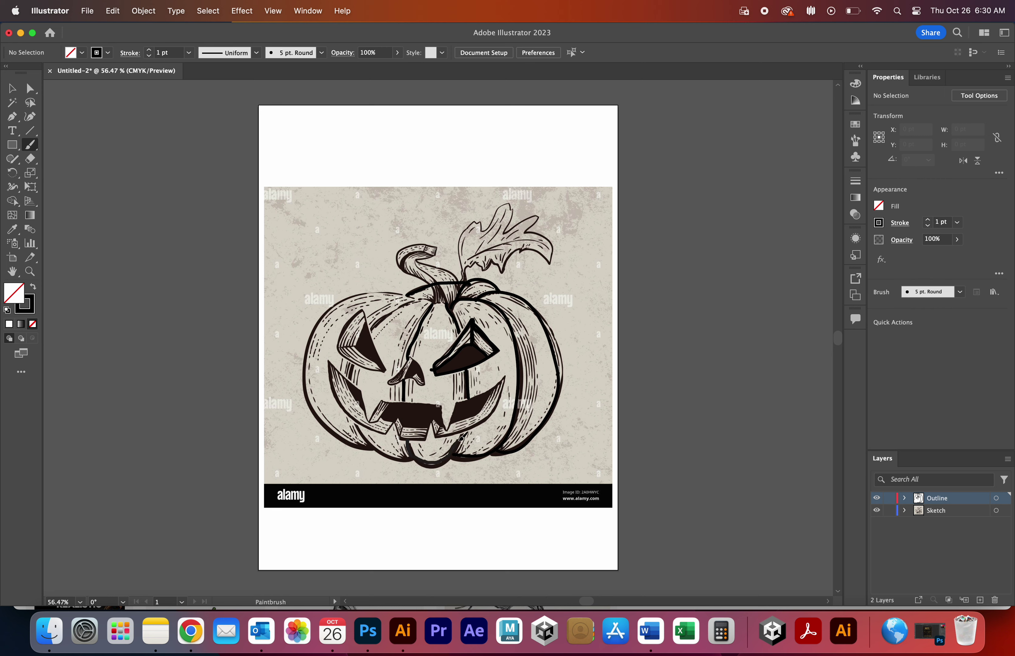
drag(436, 462, 445, 428)
drag(469, 399, 504, 380)
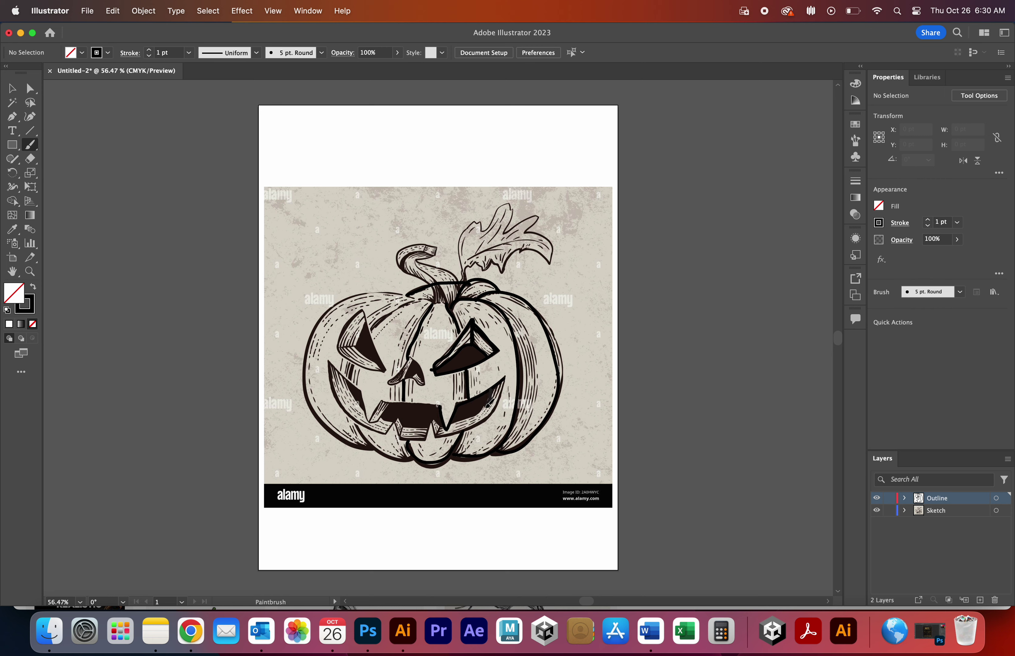
drag(472, 415, 456, 420)
click(878, 511)
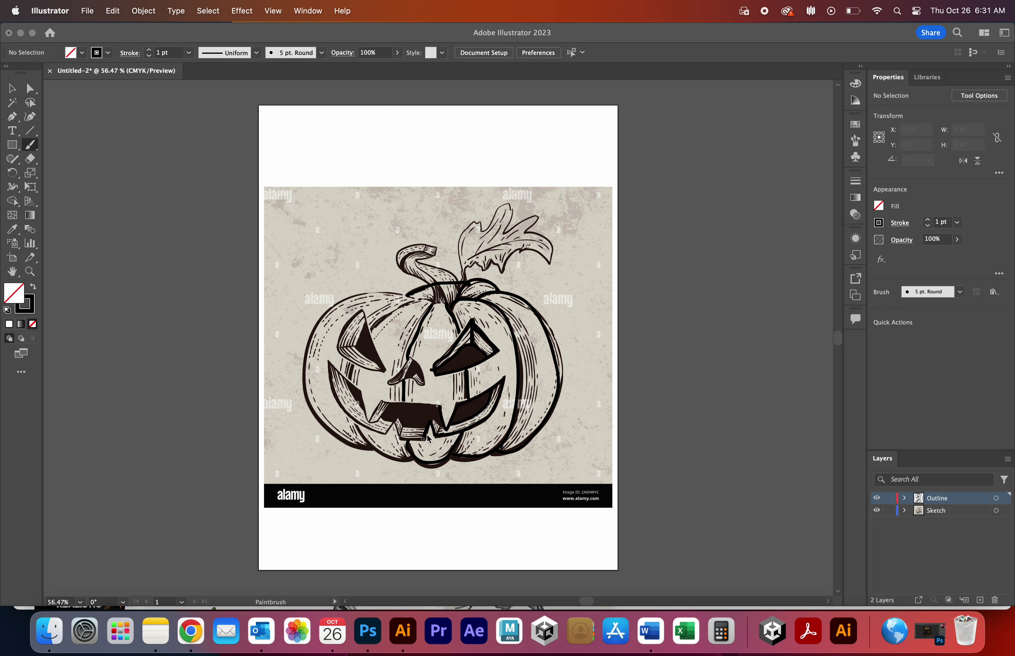
Outline the lower tooth: its bottom, left edge and tip down to the lip
scroll(420, 436, down, 1)
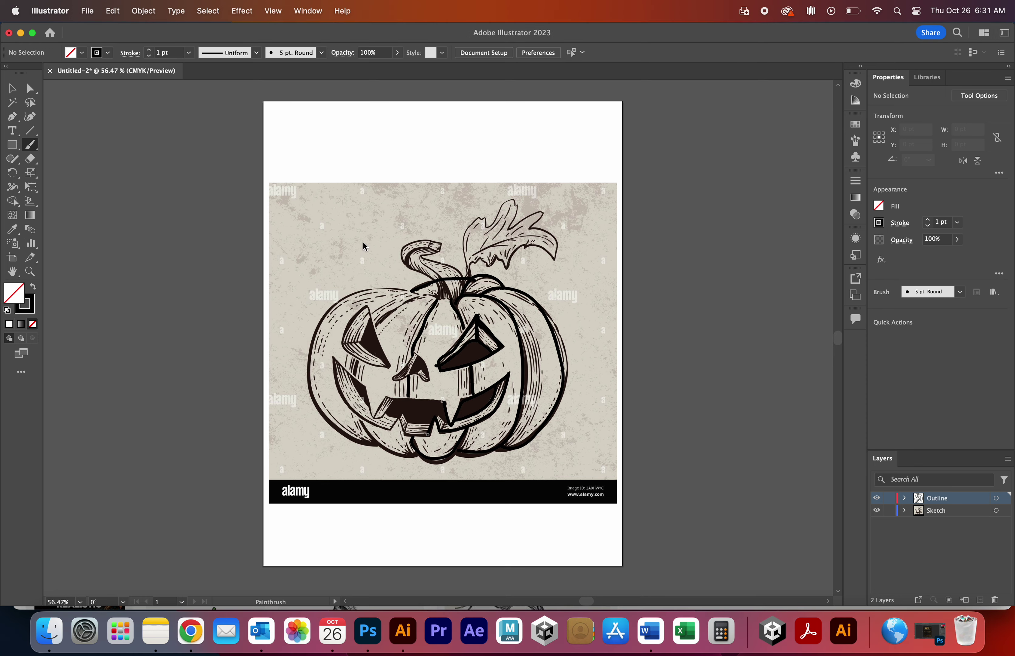
scroll(365, 247, up, 5)
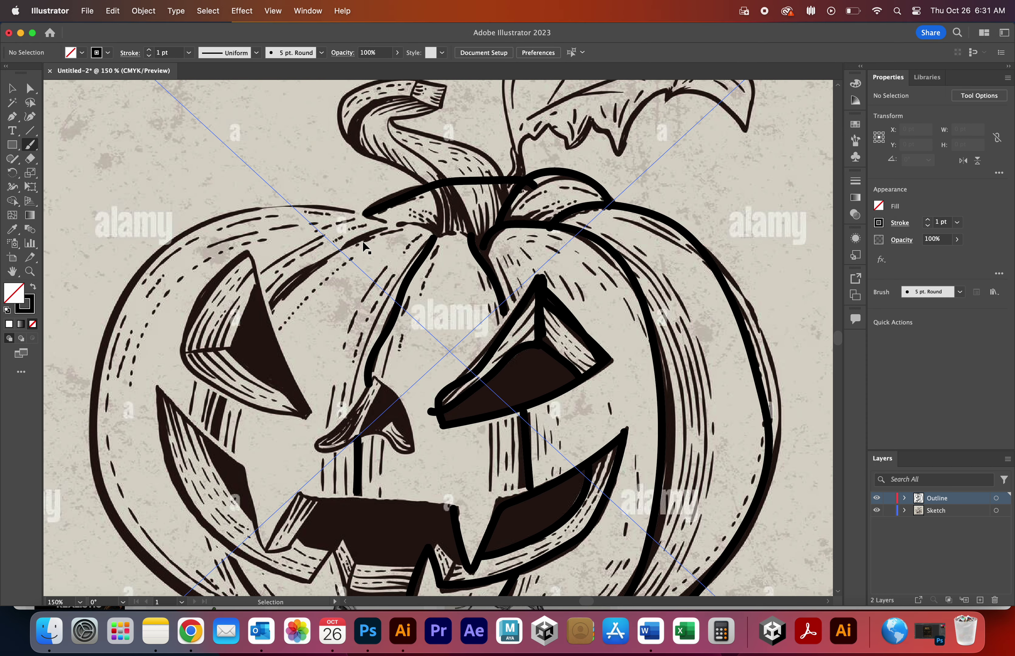
scroll(405, 396, down, 5)
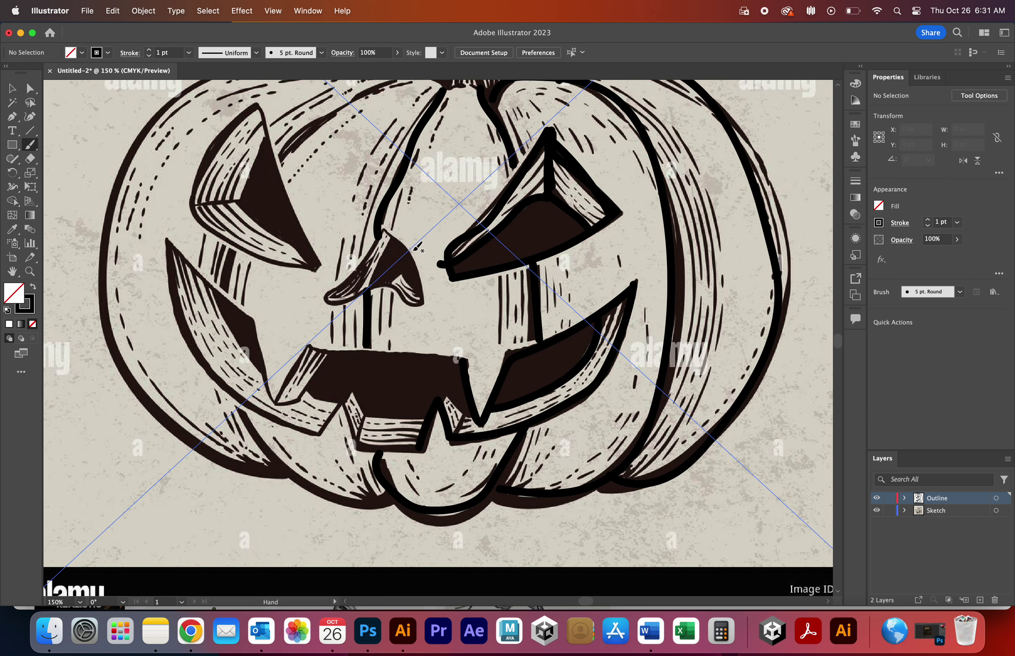
mouse_move(451, 440)
mouse_down()
mouse_move(465, 417)
mouse_move(445, 395)
mouse_up()
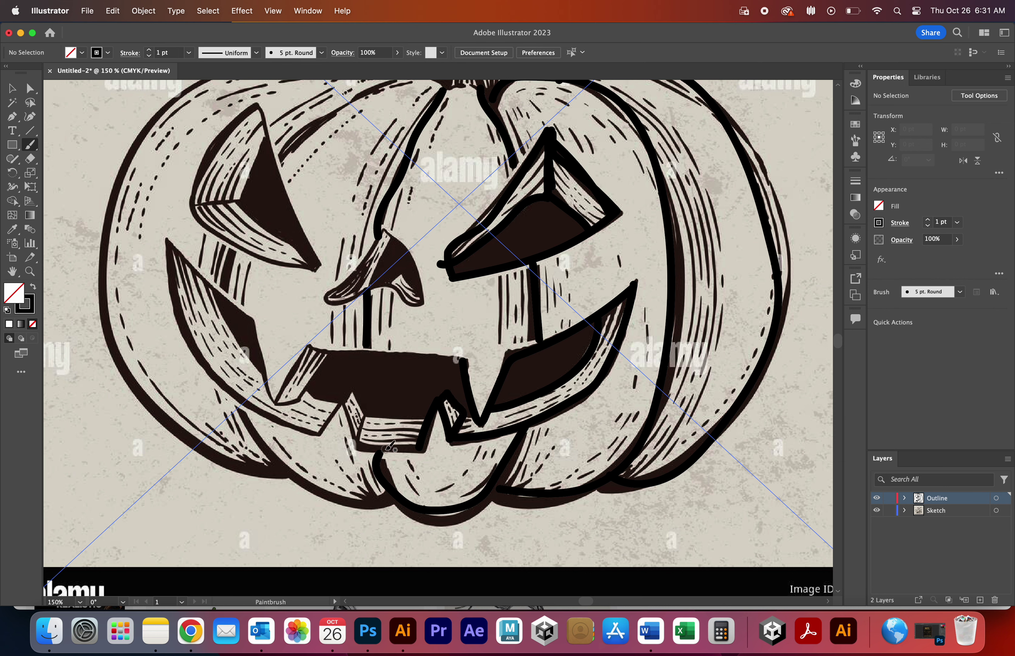
drag(422, 447, 354, 444)
mouse_move(355, 444)
mouse_down()
mouse_move(348, 409)
mouse_move(316, 436)
mouse_up()
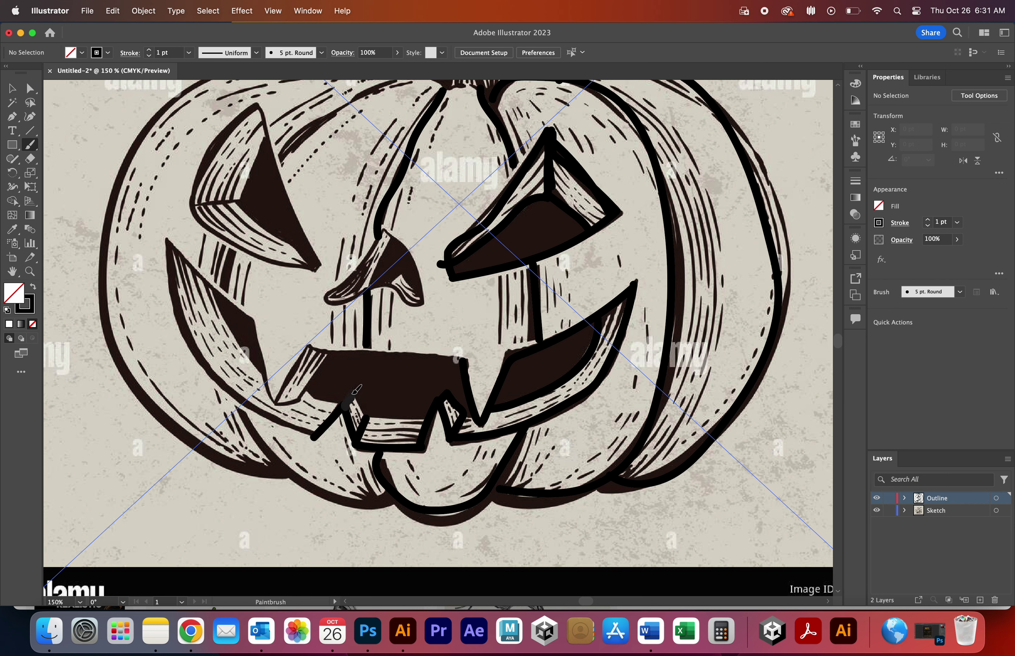
drag(357, 389, 370, 418)
Trace the lip line, the left cheek cut-out to the mouth corner, and the mouth's top edge
mouse_move(315, 436)
mouse_down()
mouse_move(211, 361)
mouse_move(166, 237)
mouse_move(238, 307)
mouse_up()
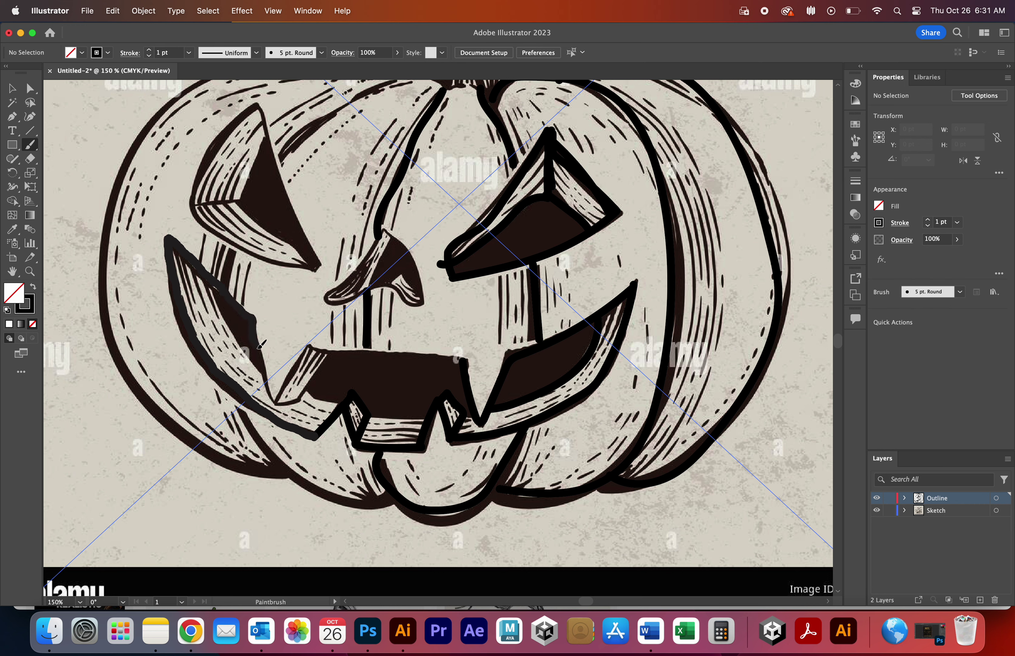
mouse_move(267, 373)
mouse_down()
mouse_move(276, 400)
mouse_move(311, 348)
mouse_move(466, 359)
mouse_up()
mouse_move(330, 348)
mouse_down()
mouse_move(311, 386)
mouse_move(275, 401)
mouse_up()
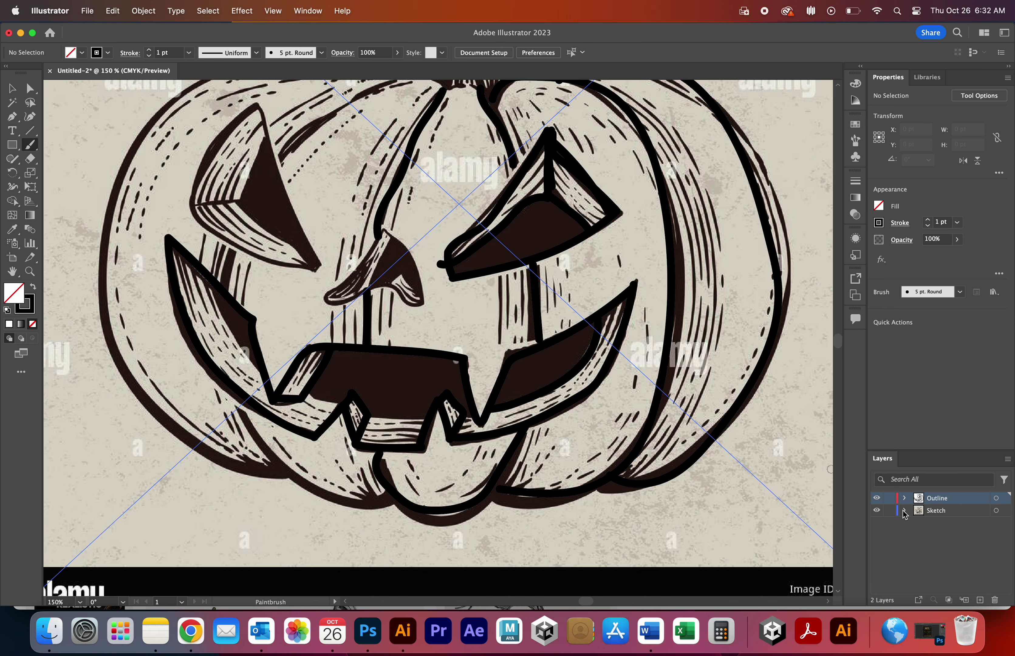
Trace the inner mouth edges near the tooth and on the left side
click(877, 511)
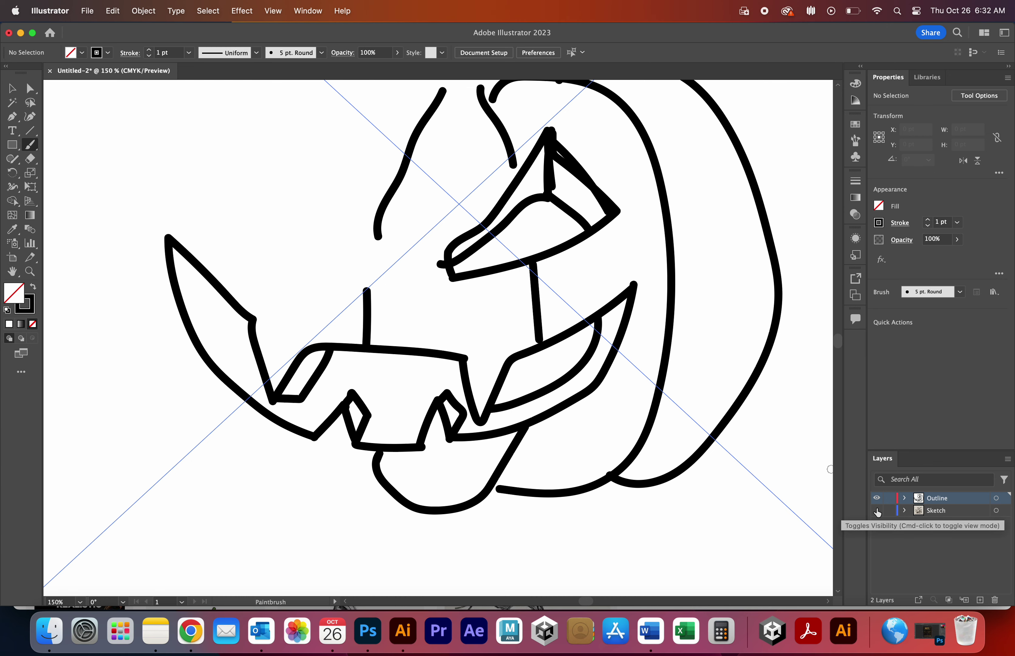
click(877, 511)
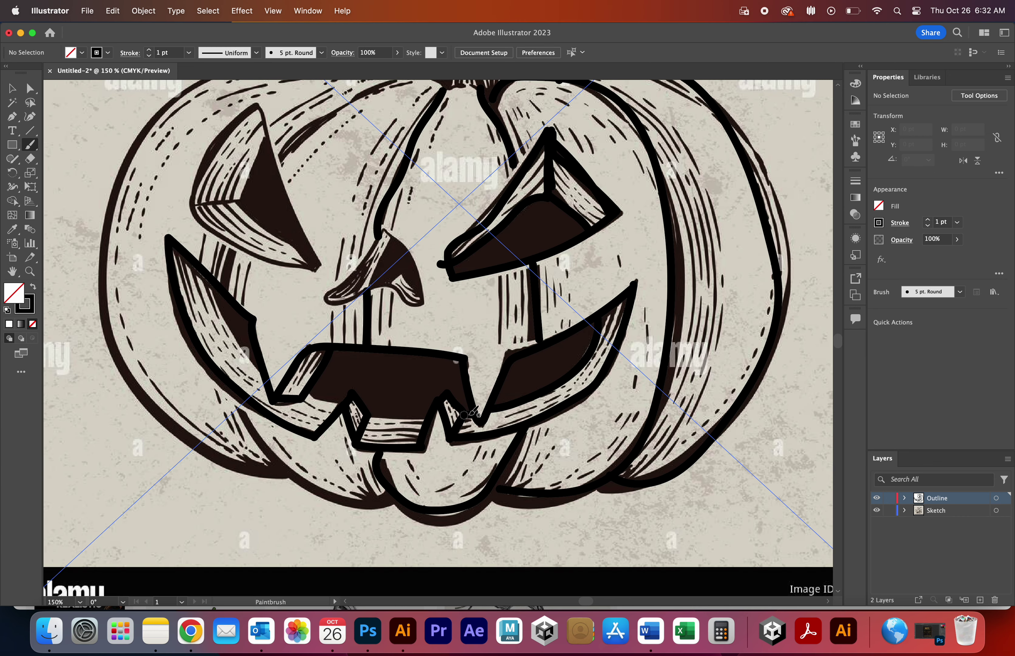
drag(365, 416, 431, 416)
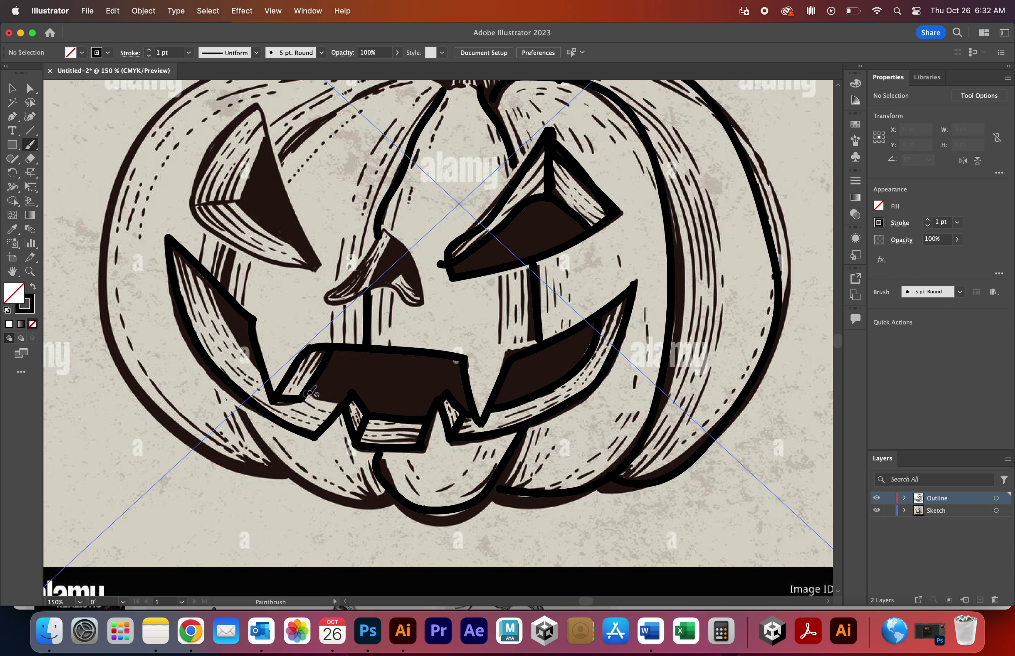
drag(315, 395, 342, 403)
drag(216, 303, 264, 367)
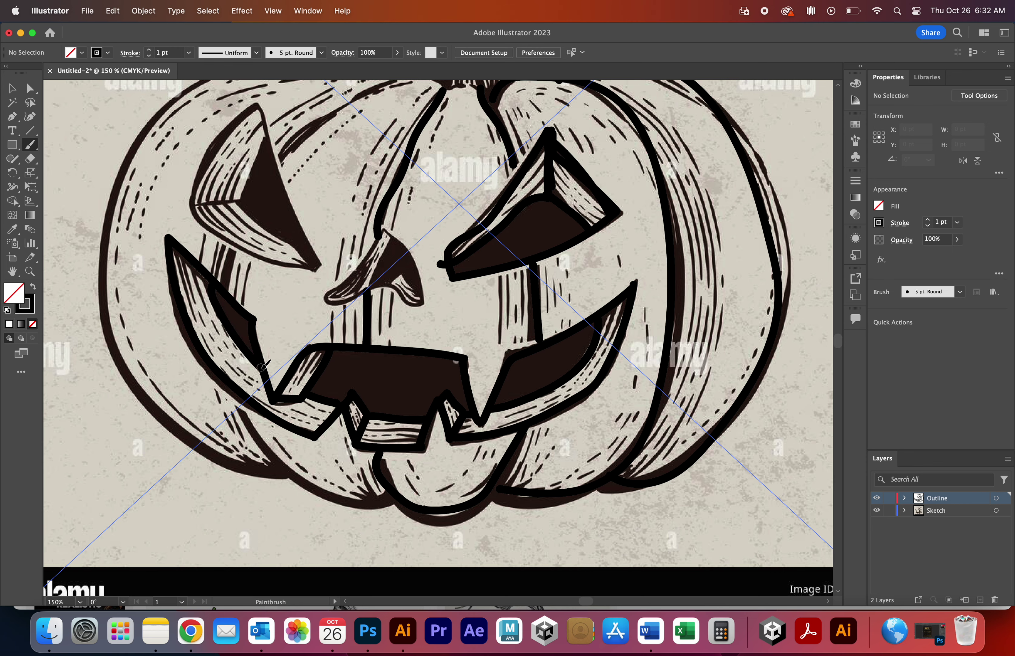
Trace the lower lip from the mouth's left, checking against the hidden and shown sketch
click(877, 511)
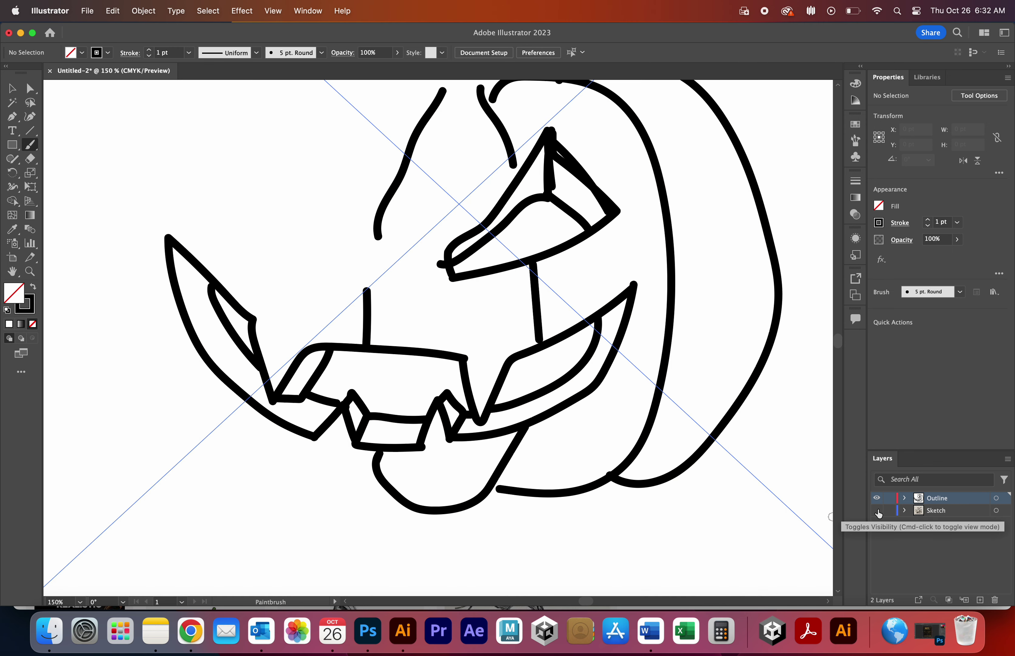
click(877, 511)
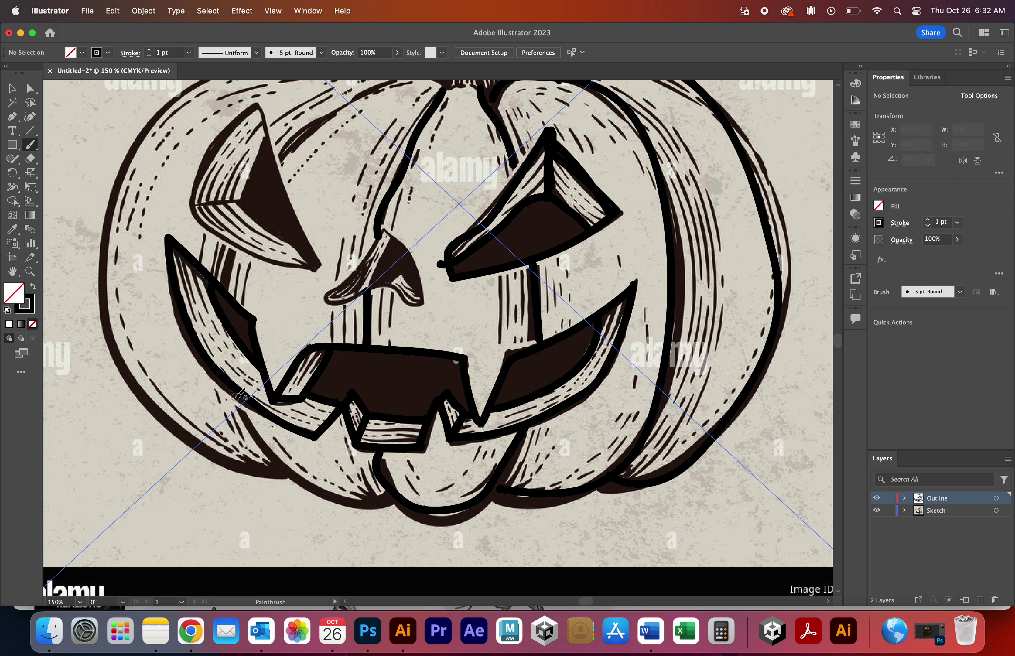
mouse_move(237, 395)
mouse_down()
mouse_move(316, 482)
mouse_move(399, 495)
mouse_up()
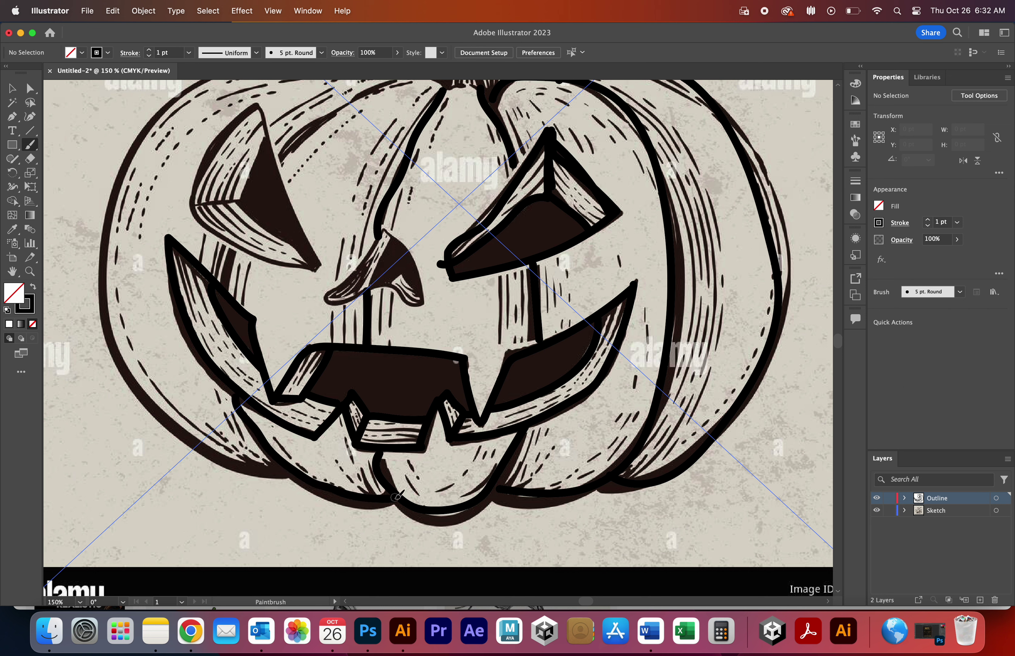
click(877, 511)
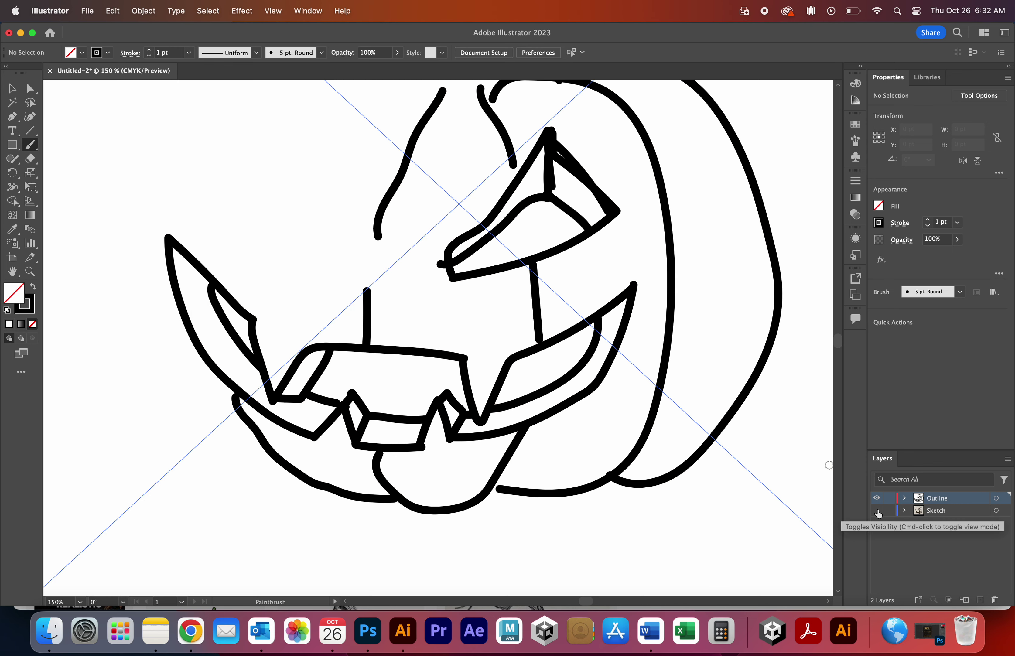
click(877, 511)
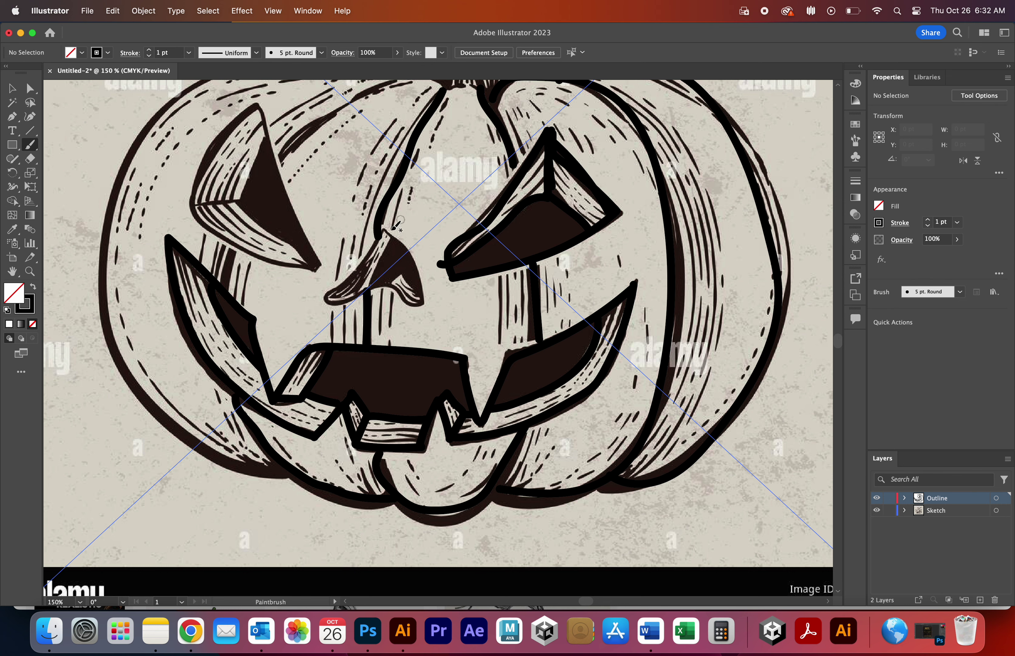
Outline the nose's left edge and the left eye's top, right and lower edges
mouse_move(385, 231)
mouse_down()
mouse_move(334, 304)
mouse_move(409, 243)
mouse_move(384, 231)
mouse_move(368, 285)
mouse_move(412, 291)
mouse_up()
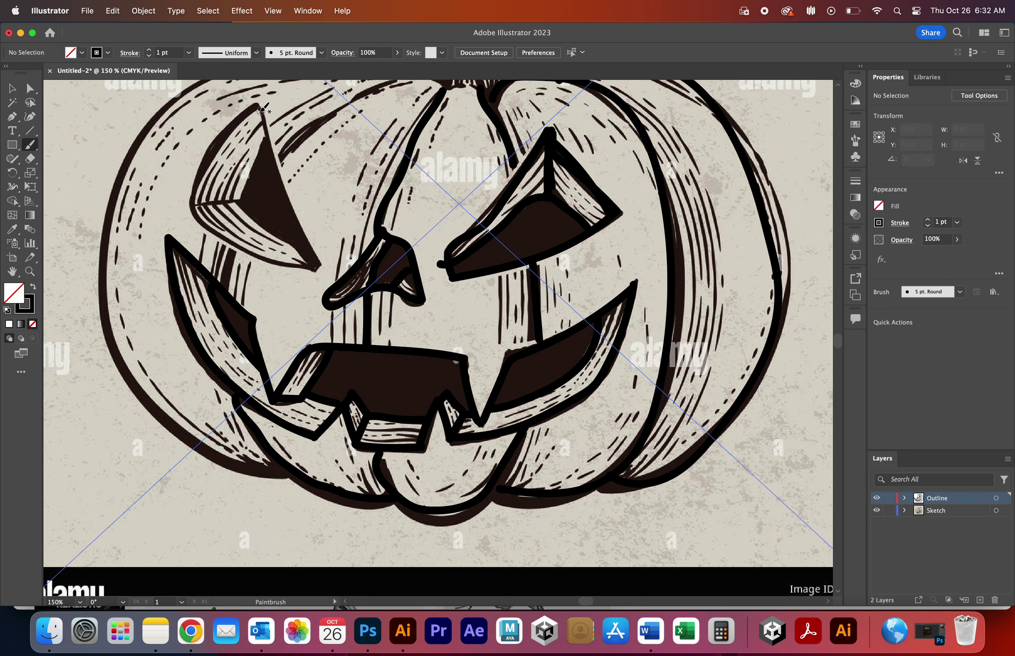
mouse_move(258, 103)
mouse_down()
mouse_move(234, 125)
mouse_move(238, 198)
mouse_up()
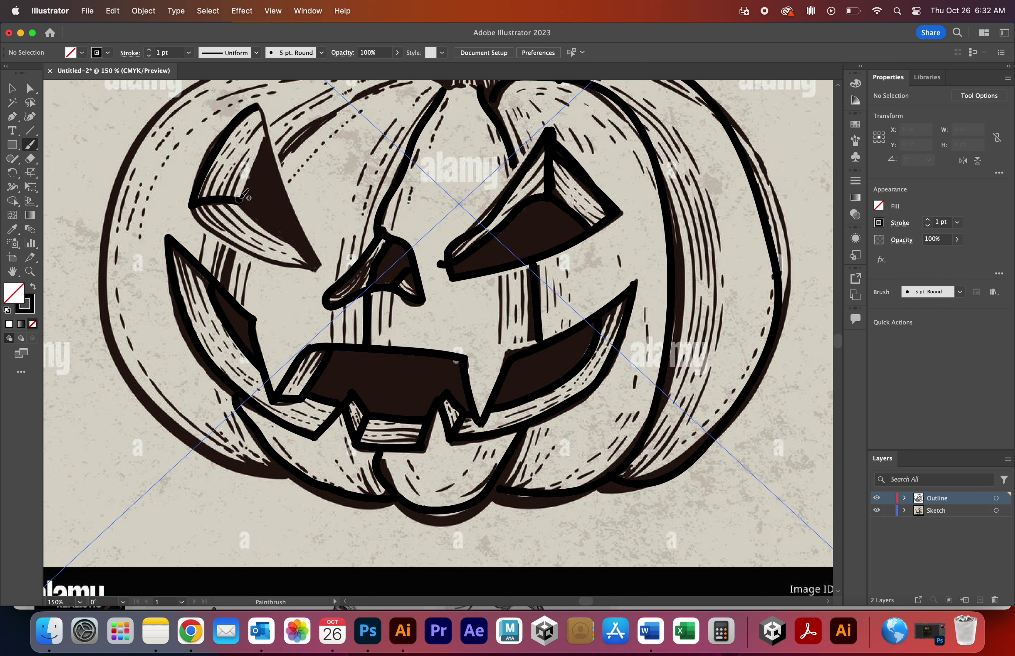
mouse_move(257, 128)
mouse_down()
mouse_move(267, 139)
mouse_move(244, 199)
mouse_move(320, 268)
mouse_up()
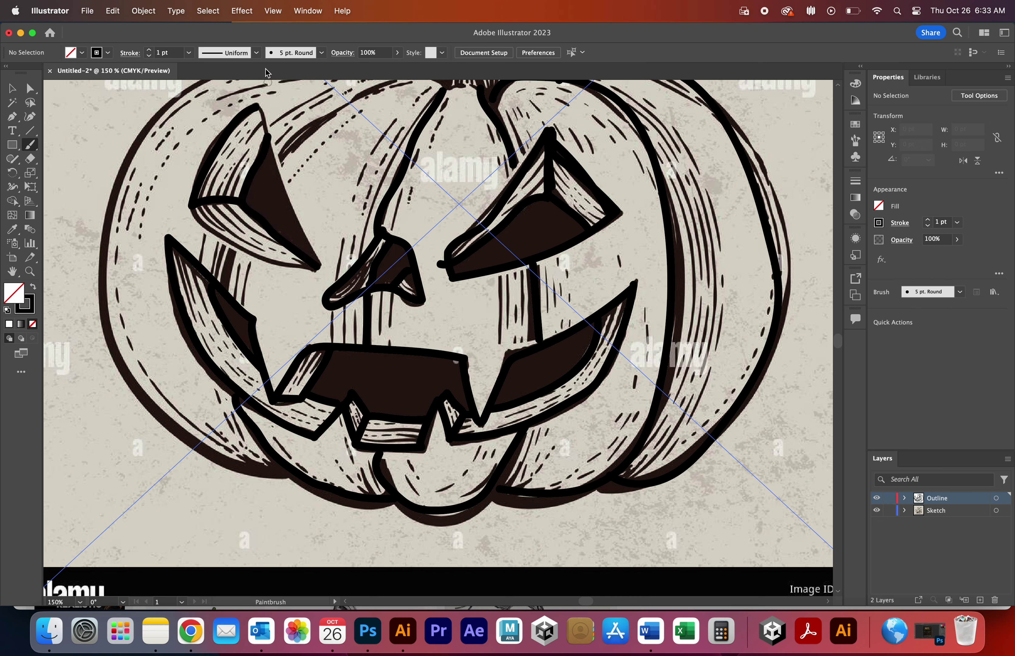
drag(260, 104, 321, 268)
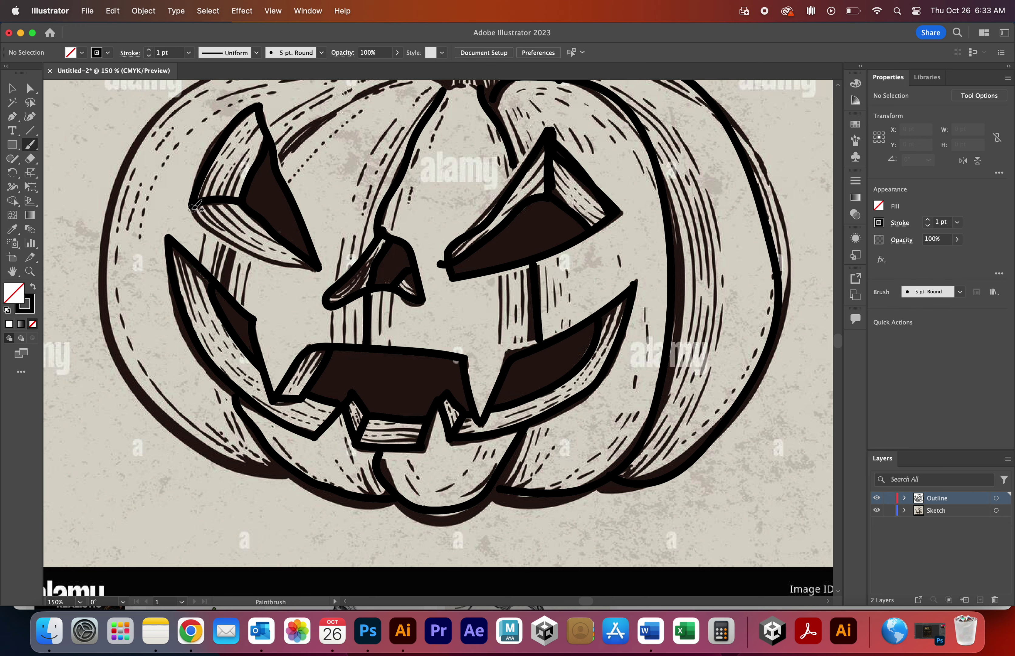
drag(195, 206, 325, 268)
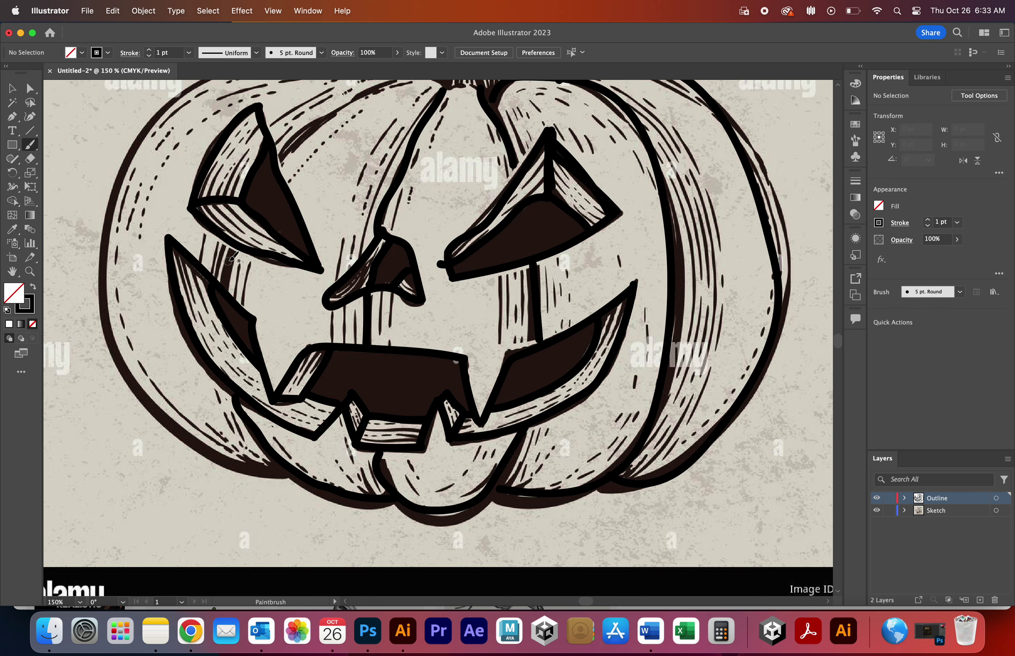
drag(232, 261, 225, 287)
click(876, 511)
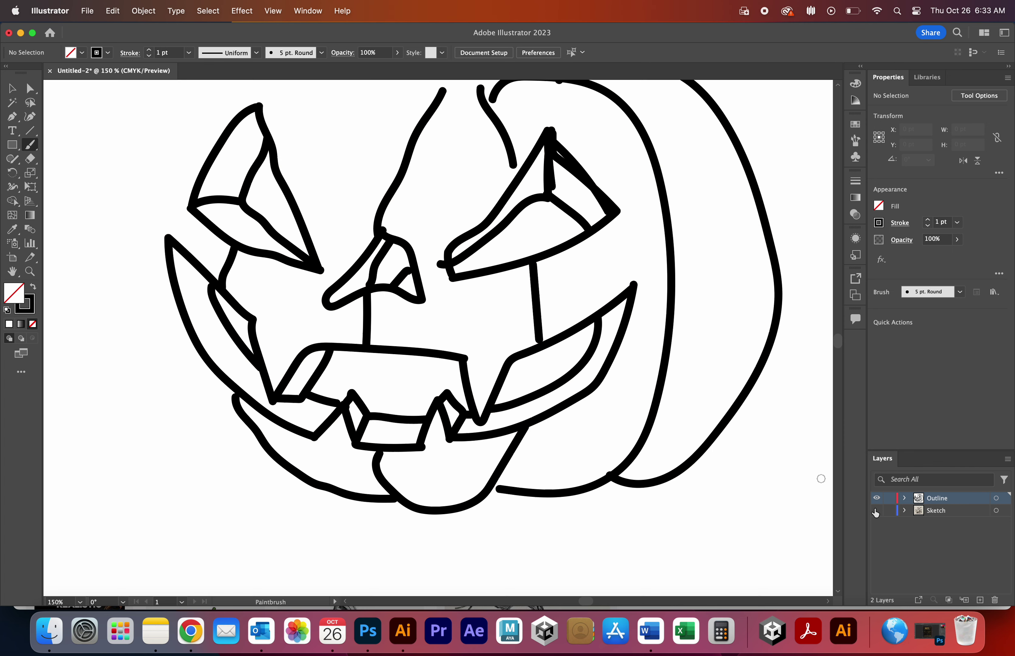
click(876, 511)
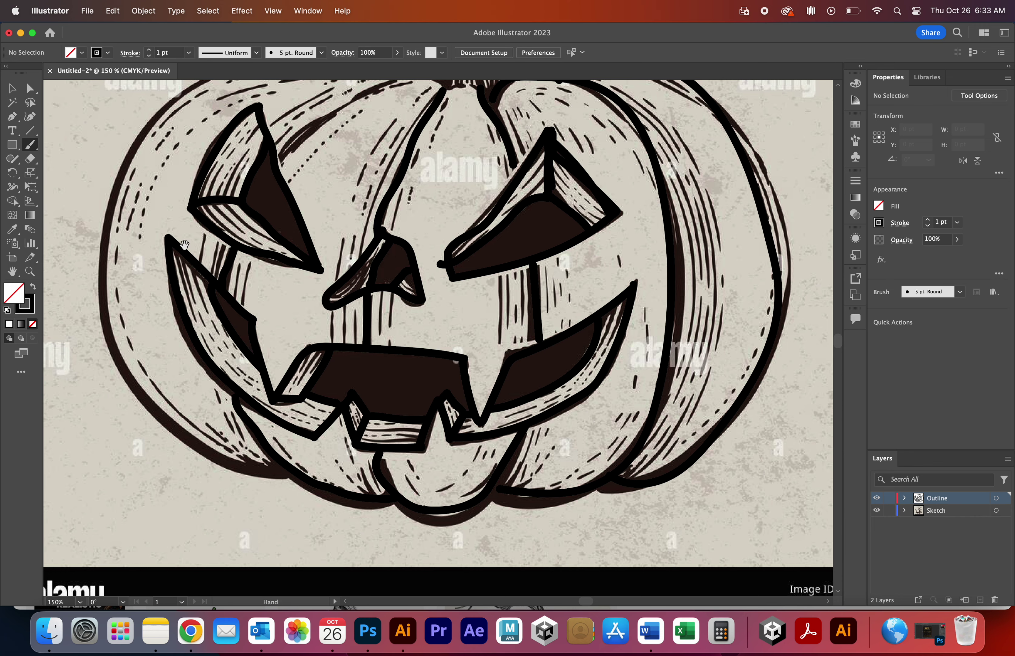
Trace the pumpkin's top contour on both sides of the stem
scroll(319, 335, up, 5)
scroll(319, 336, left, 5)
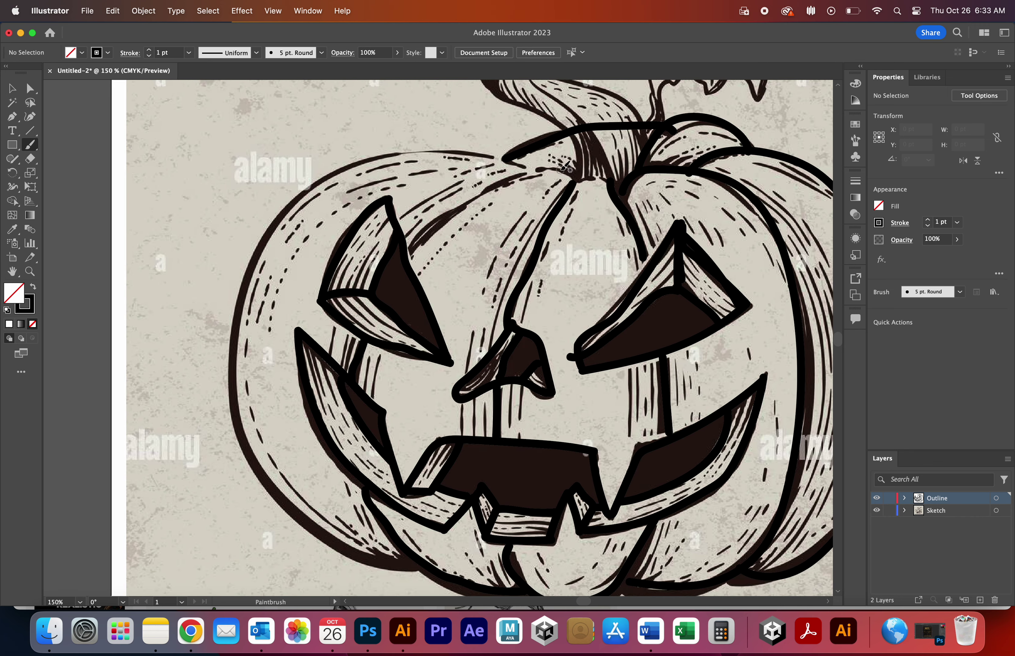
mouse_move(581, 176)
mouse_down()
mouse_move(456, 202)
mouse_move(429, 220)
mouse_move(409, 255)
mouse_up()
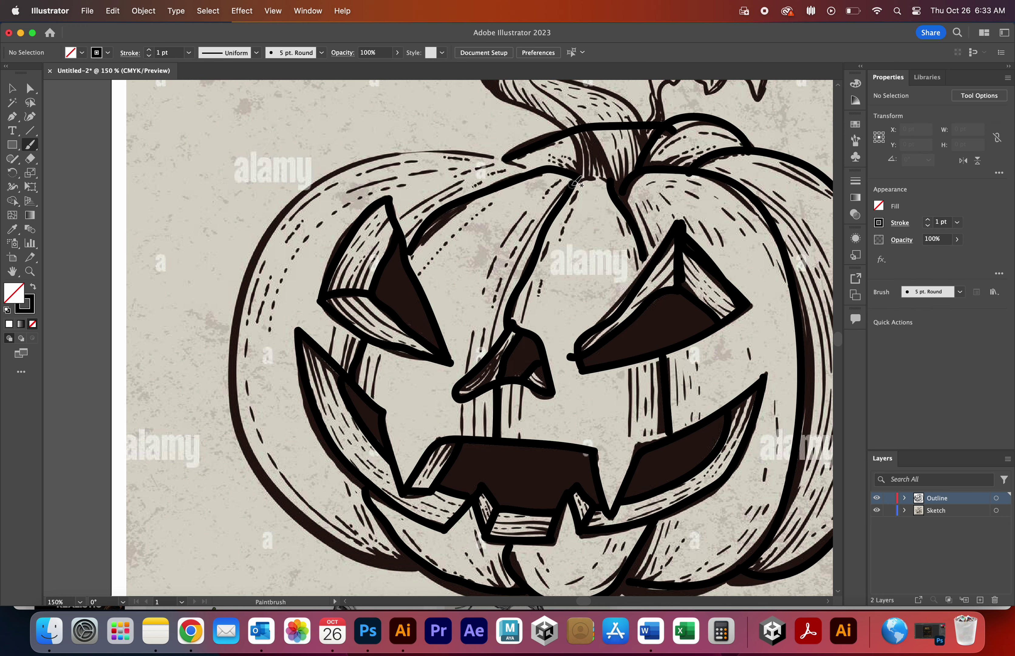
drag(579, 179, 617, 186)
mouse_move(549, 171)
mouse_down()
mouse_move(494, 153)
mouse_move(349, 166)
mouse_move(304, 201)
mouse_move(250, 294)
mouse_move(239, 357)
mouse_move(261, 454)
mouse_move(359, 543)
mouse_move(388, 560)
mouse_move(430, 564)
mouse_up()
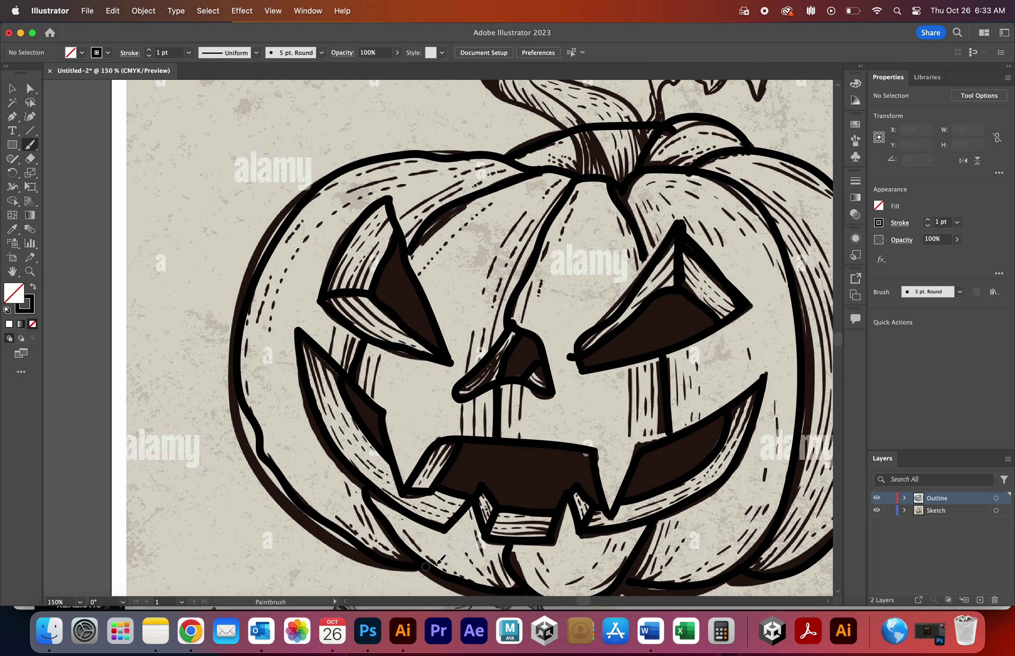
Review the full outline with the sketch shown, then leave the Sketch layer hidden
click(877, 510)
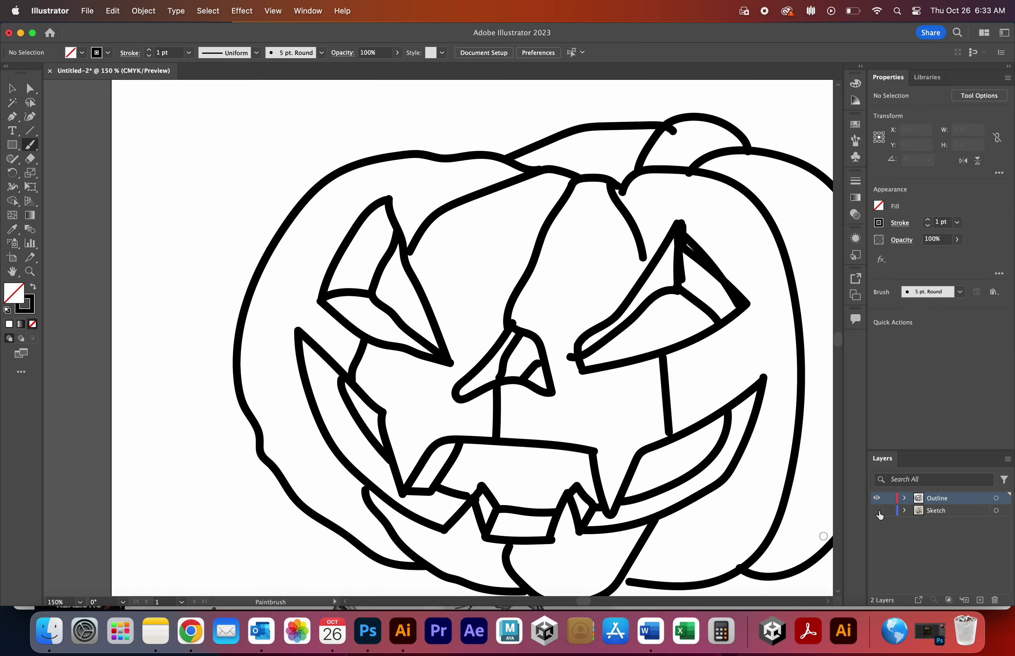
scroll(605, 384, right, 4)
scroll(604, 384, down, 2)
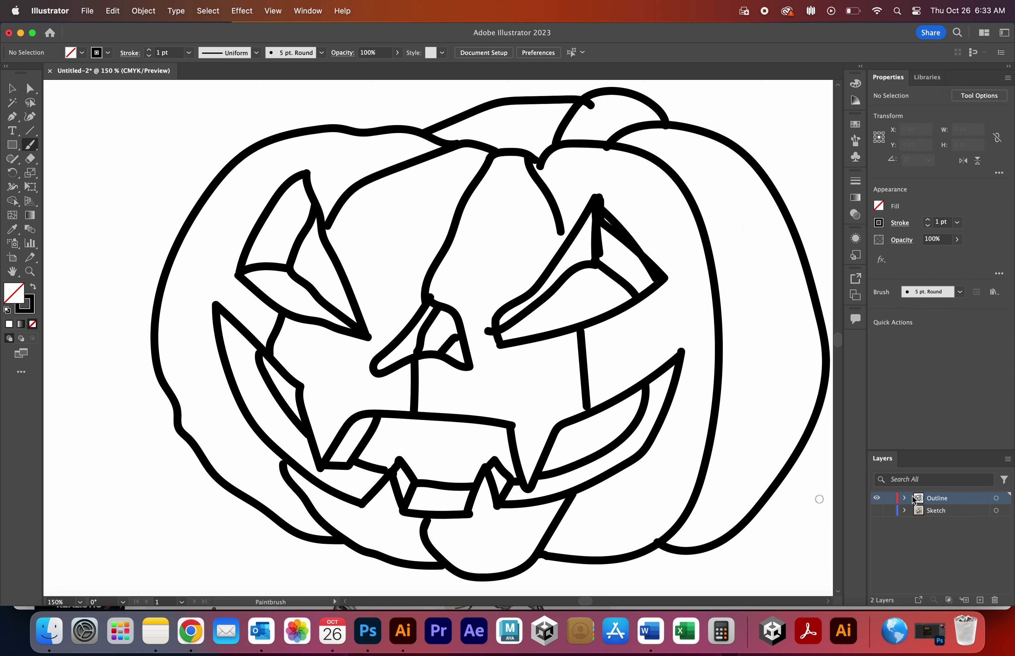
click(876, 510)
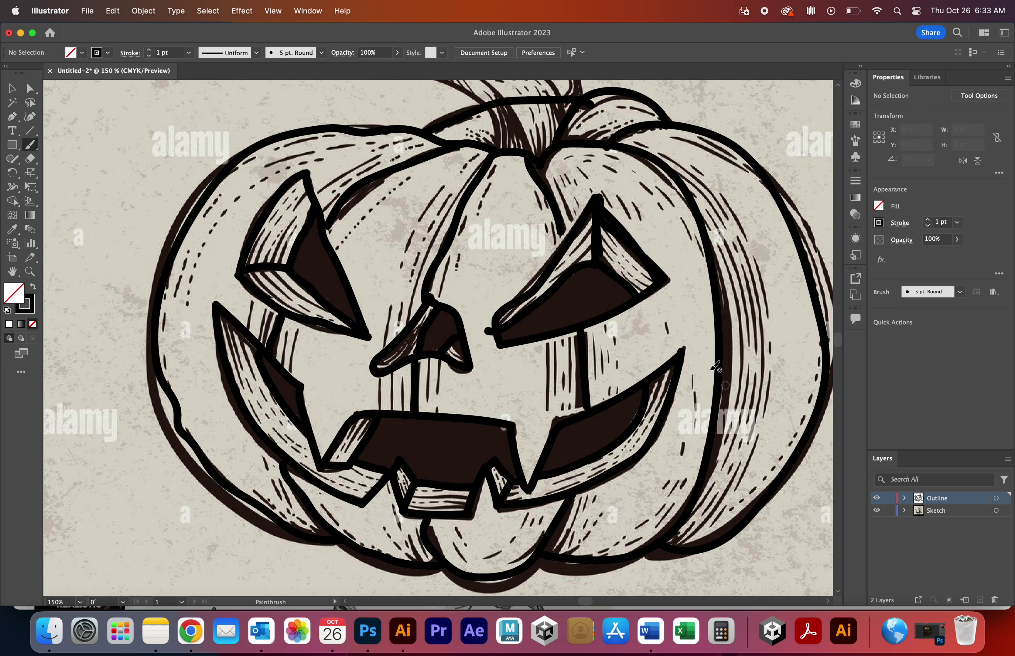
click(877, 512)
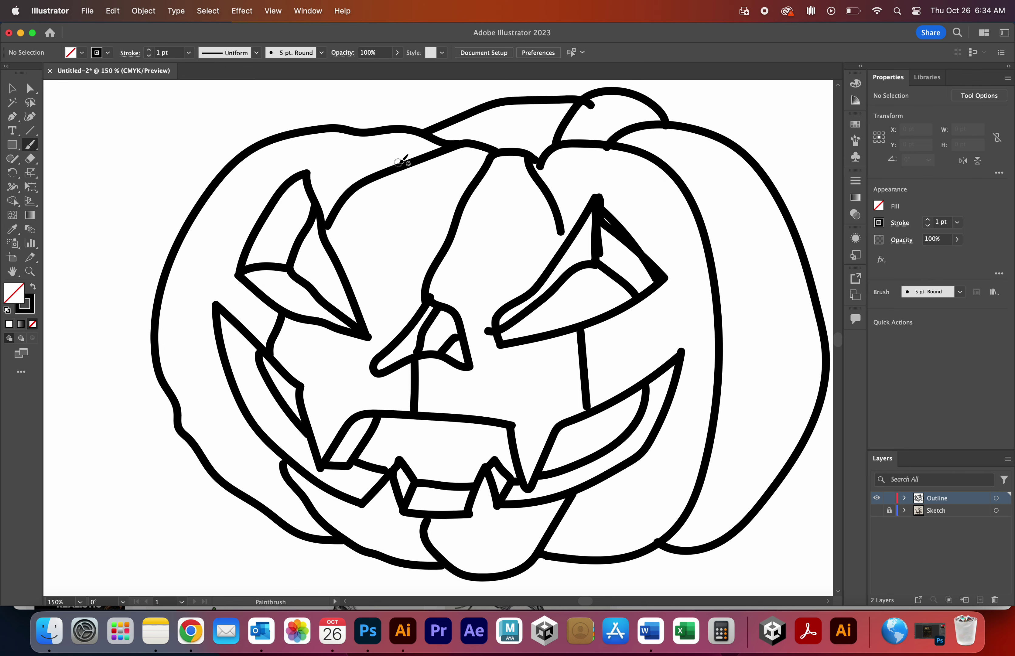
scroll(476, 334, right, 1)
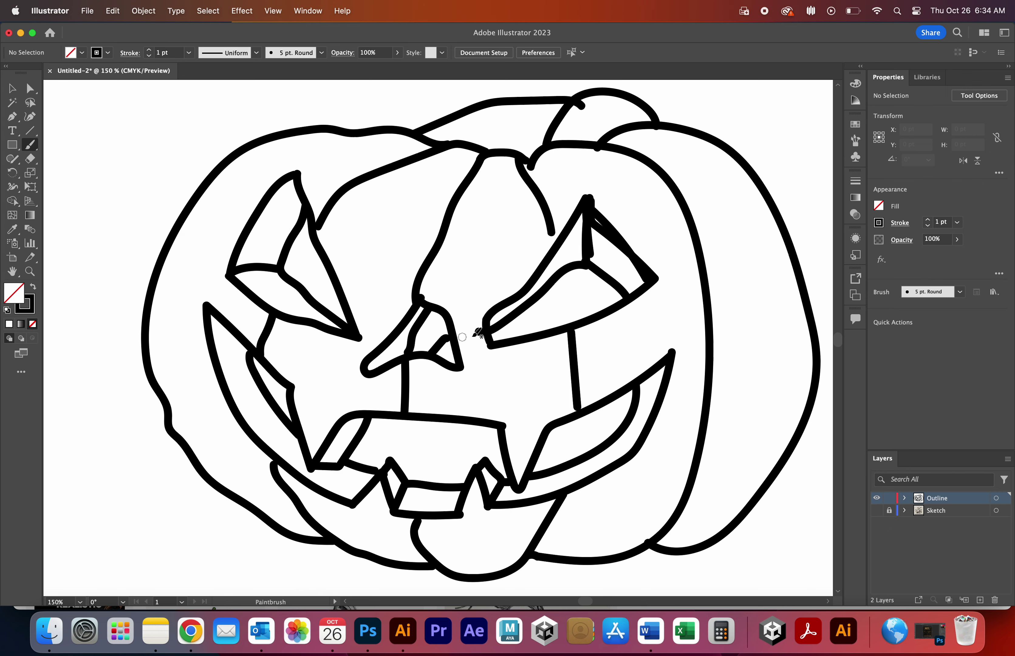
Select all the outline strokes and apply Object > Expand Appearance
click(12, 90)
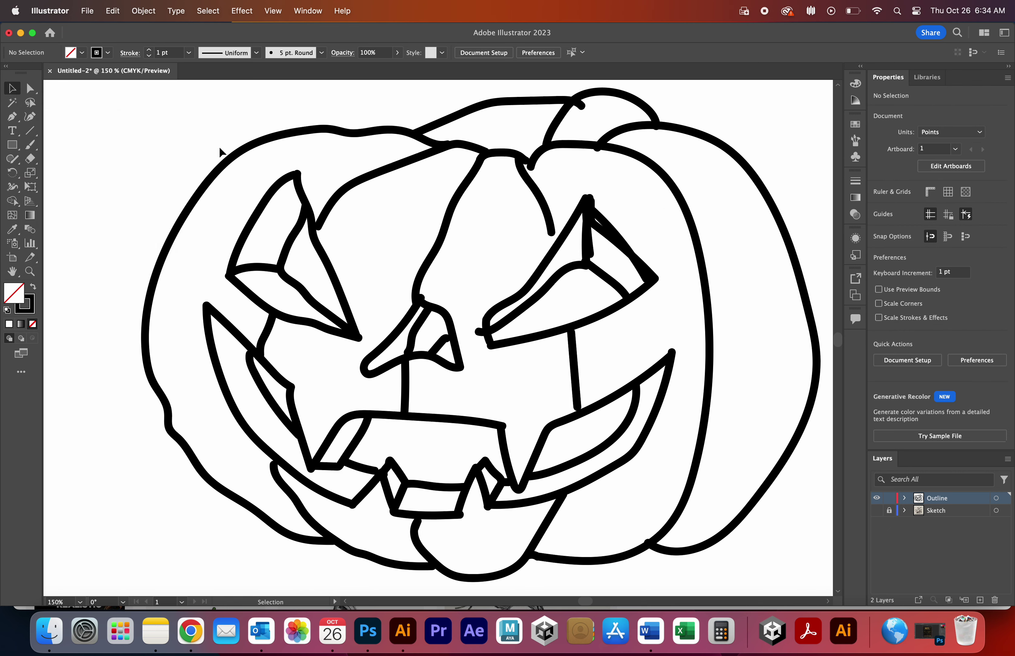
key(super+minus)
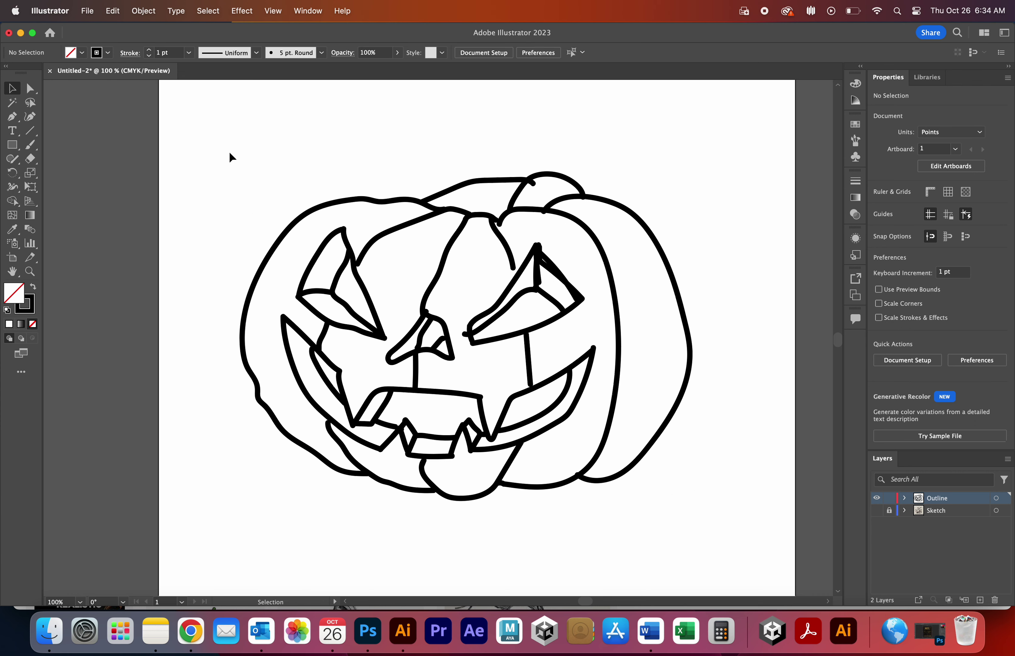
drag(209, 123, 747, 529)
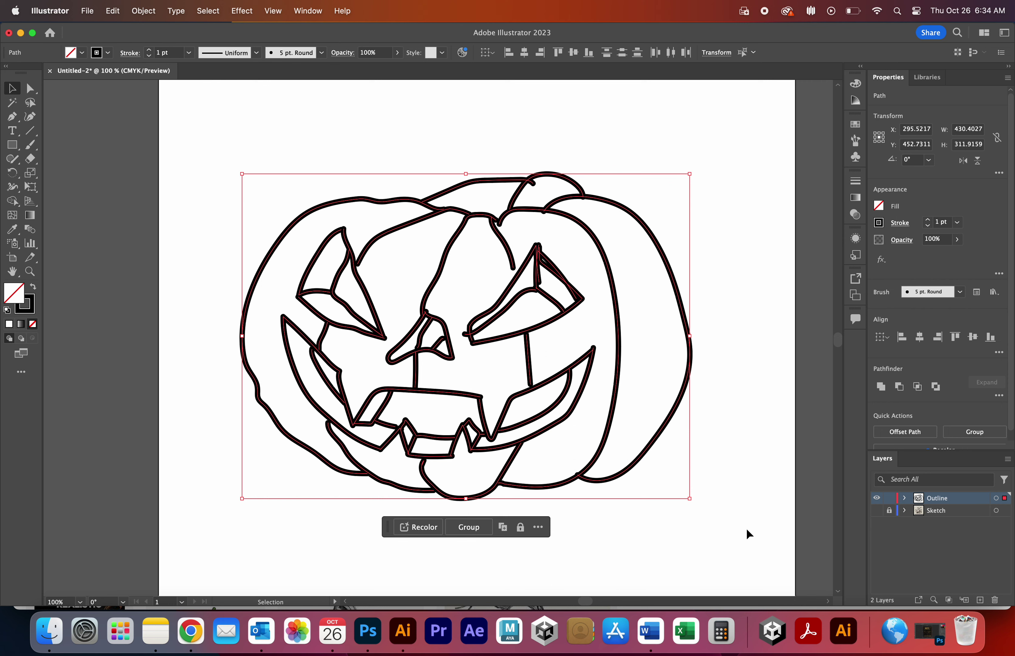
click(141, 13)
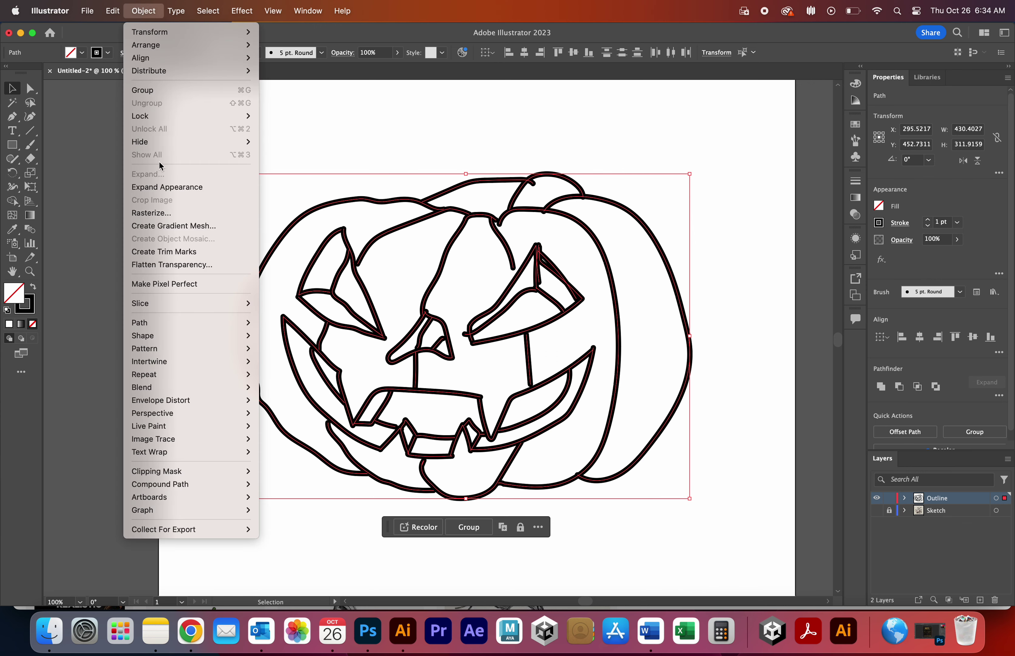
click(157, 190)
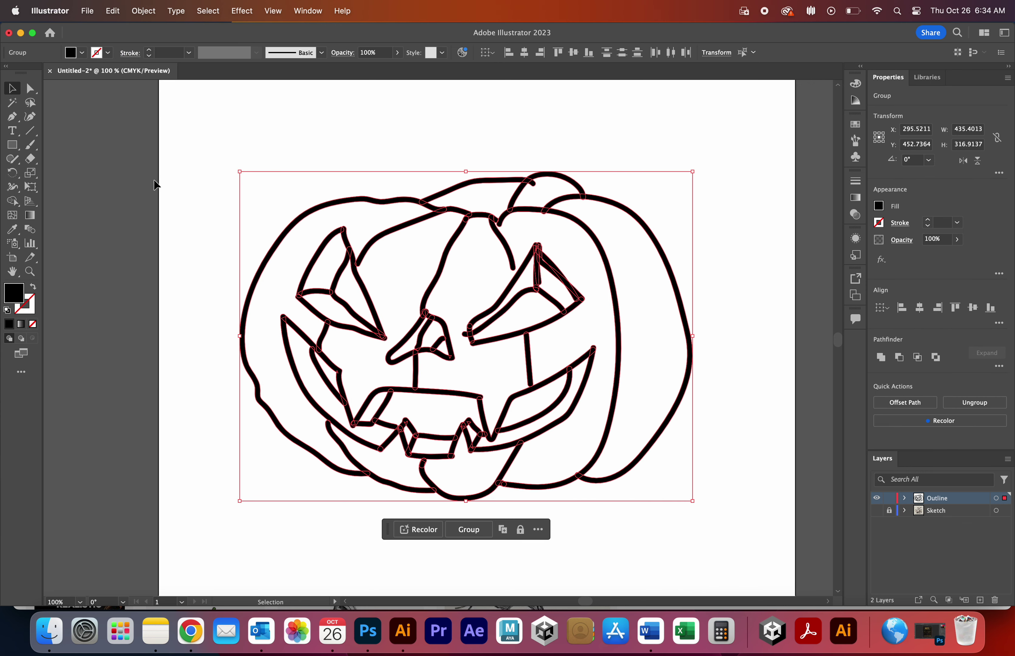
Merge the expanded outline shapes with Pathfinder Merge, then deselect
click(143, 17)
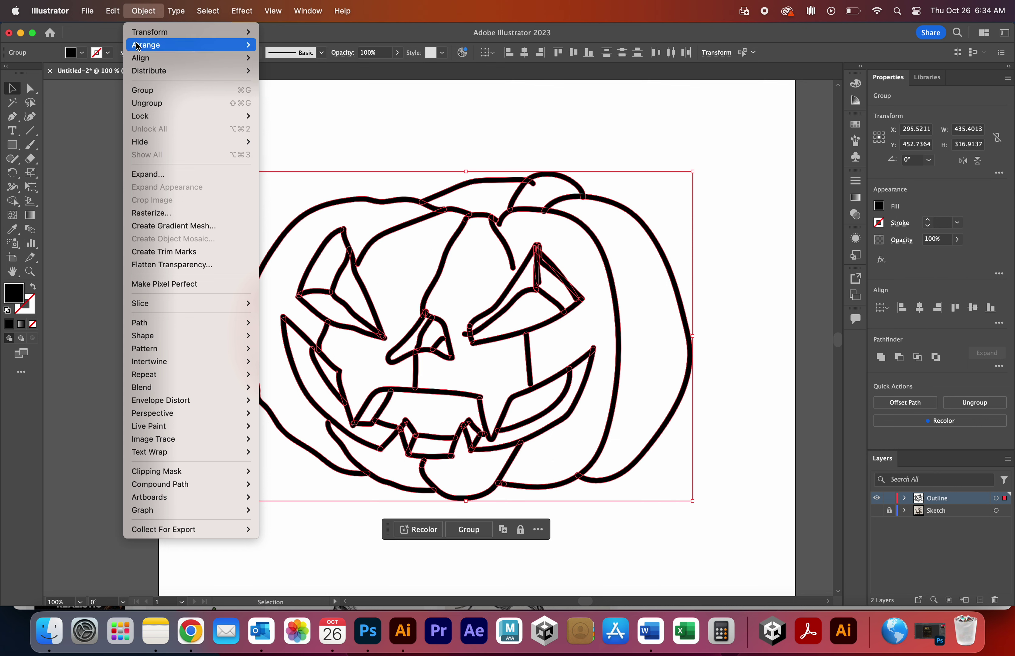
click(145, 175)
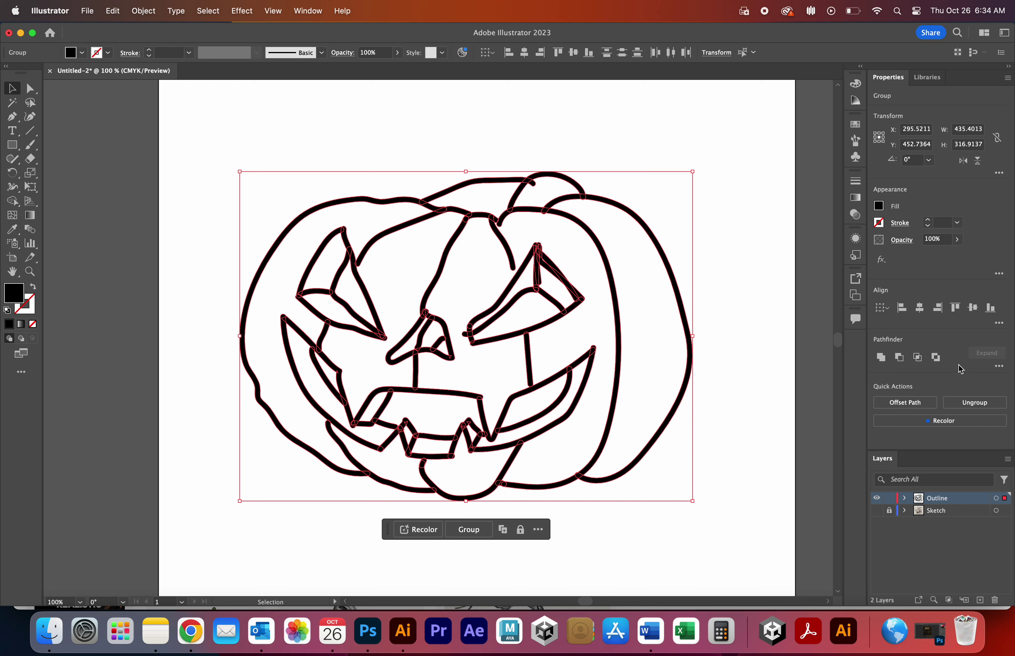
click(1001, 367)
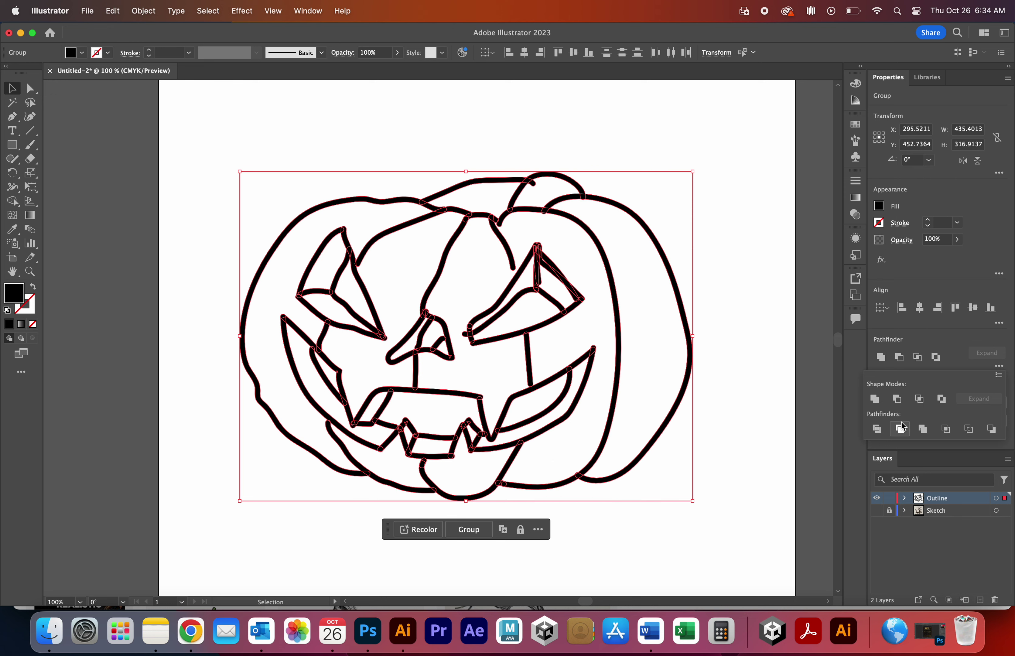
click(923, 429)
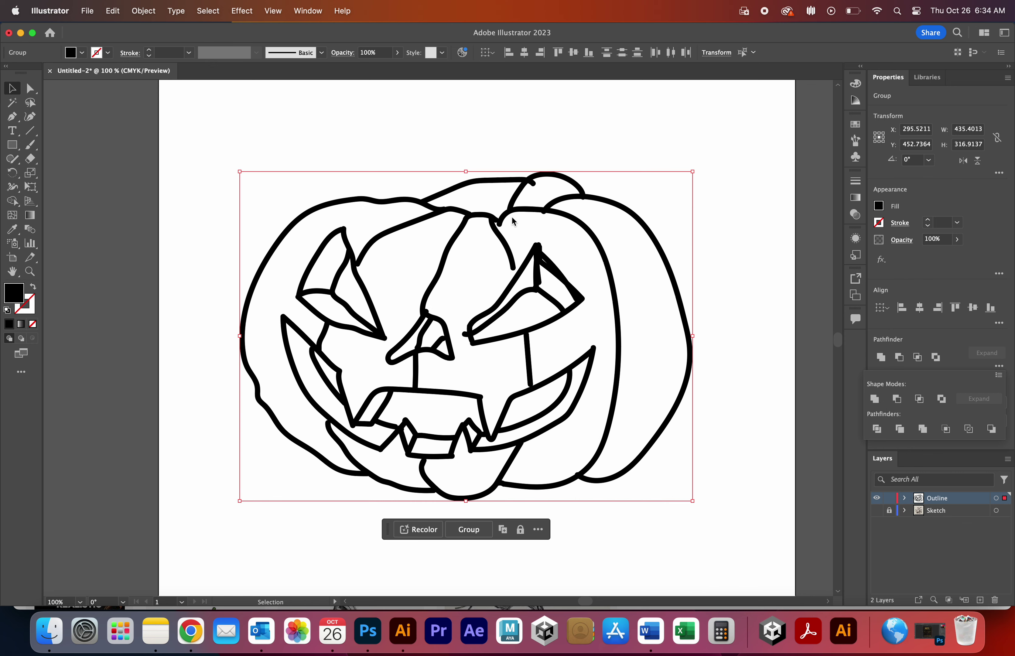
click(182, 219)
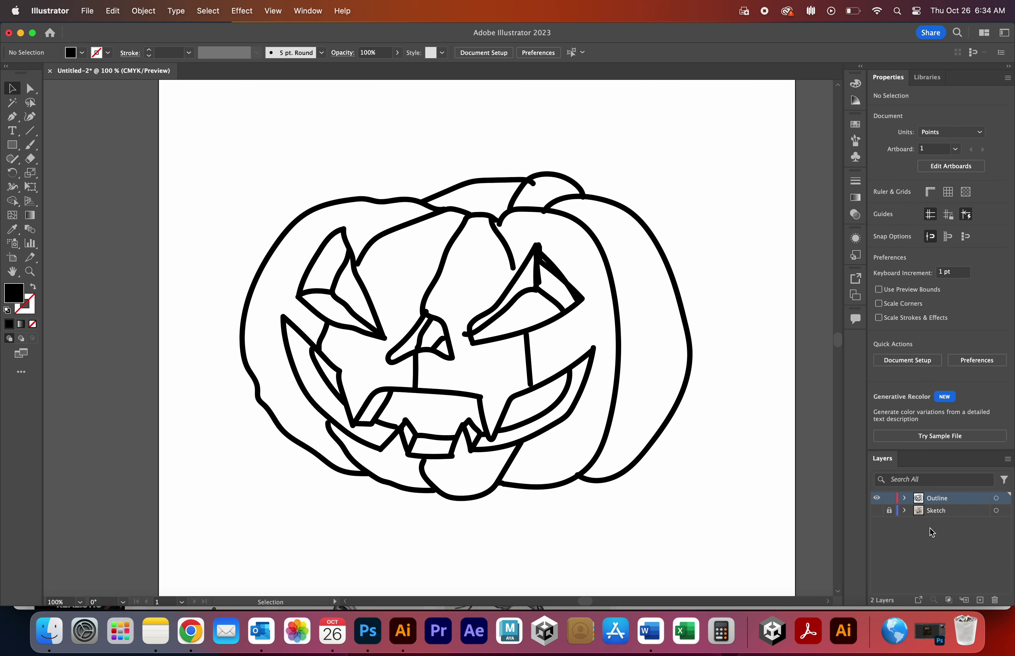
Add a new Layer 3 and draw a rectangle covering most of the artboard
click(13, 147)
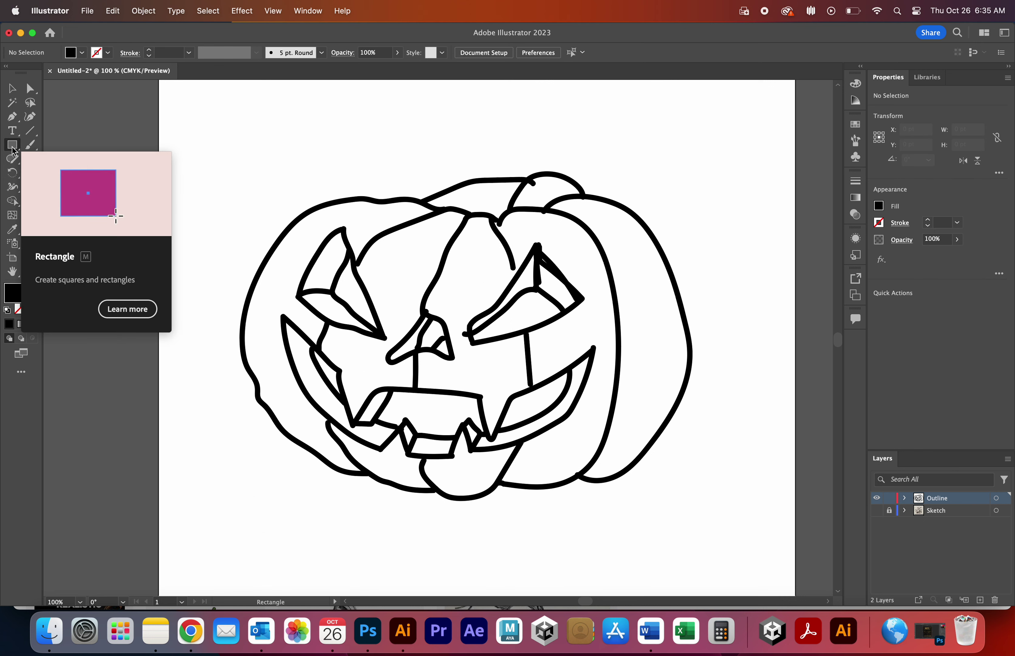
click(191, 99)
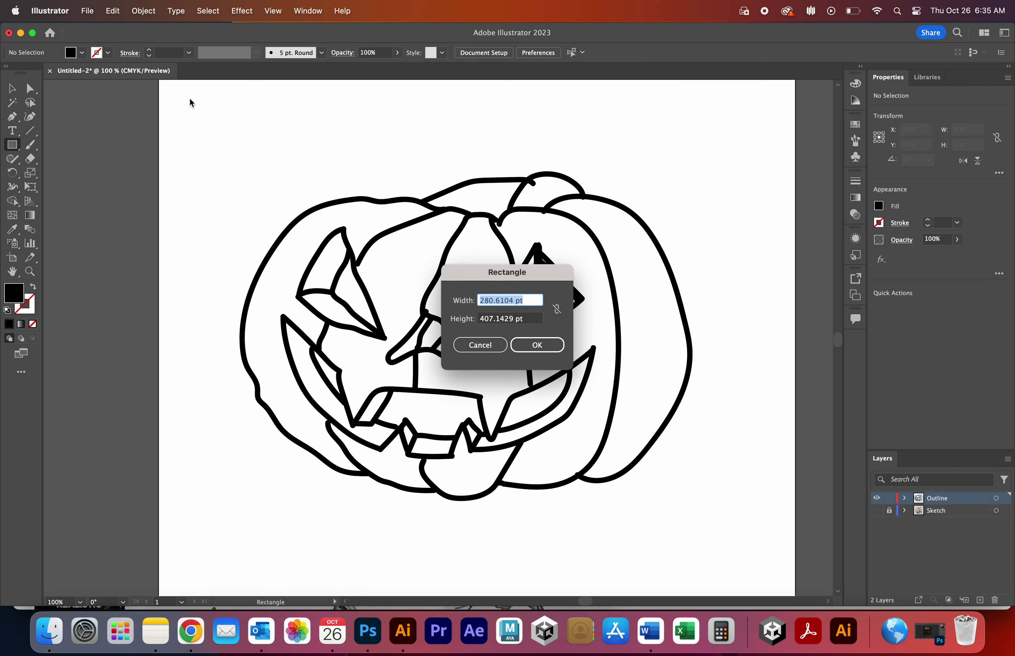
click(491, 346)
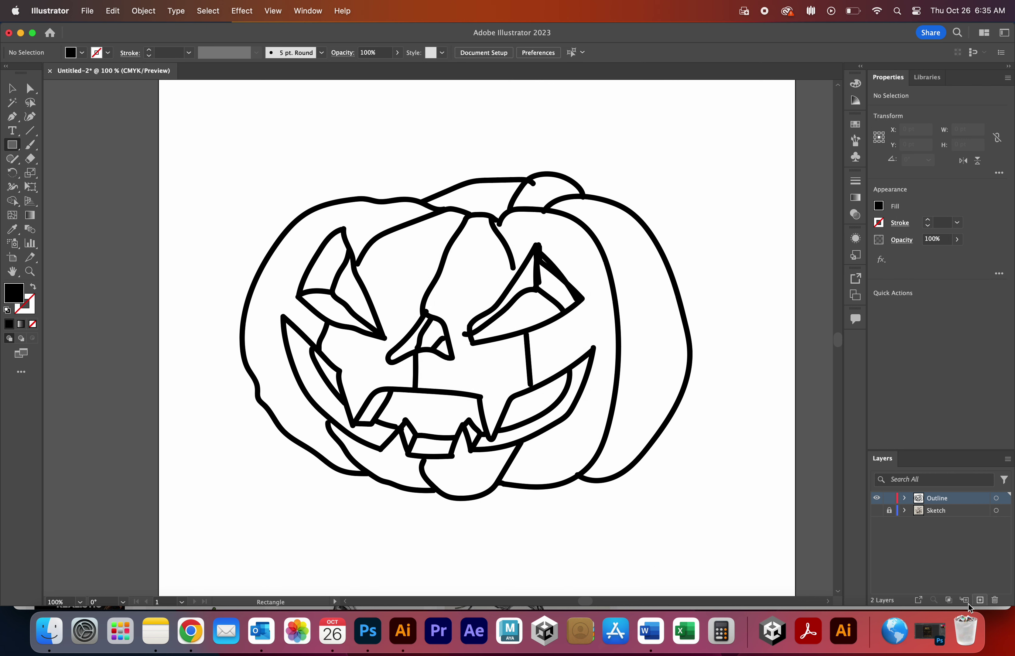
click(980, 601)
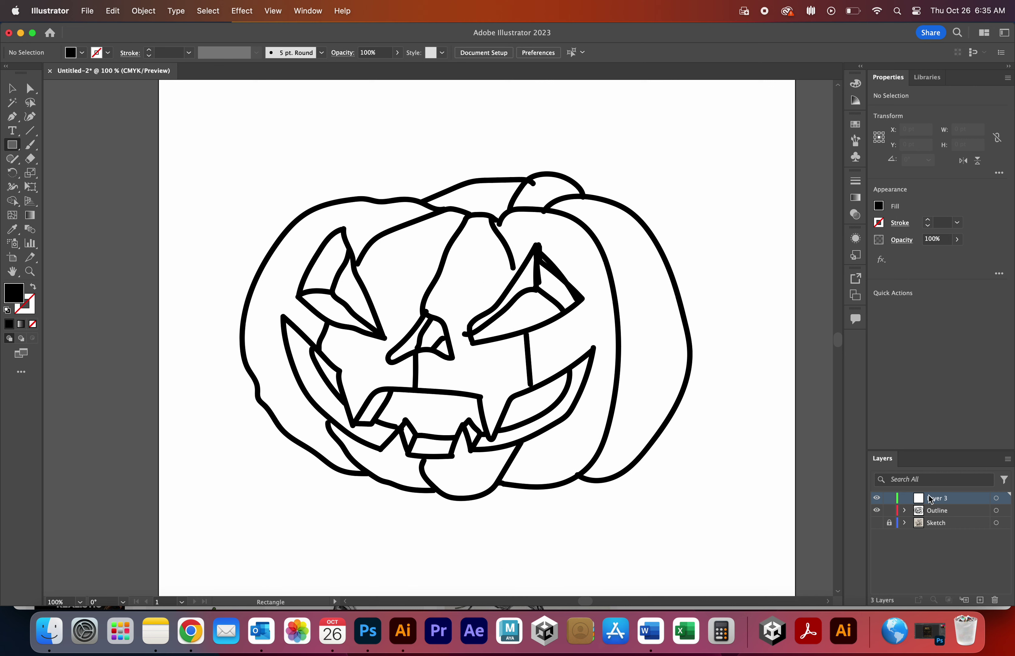
click(996, 498)
drag(206, 109, 756, 572)
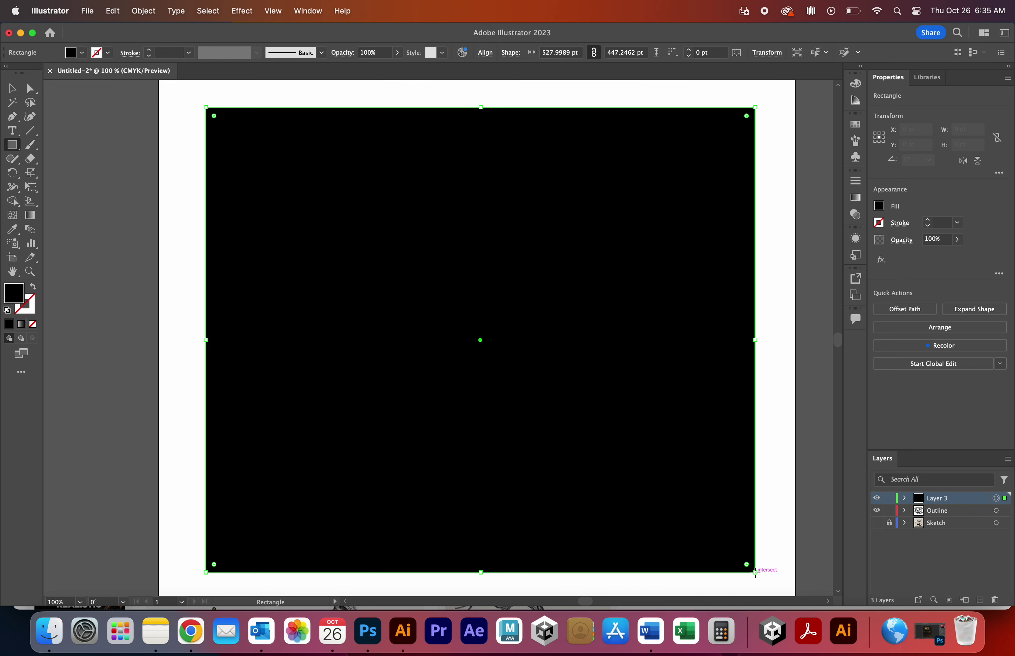
Fill the background rectangle with the tan swatch
click(879, 207)
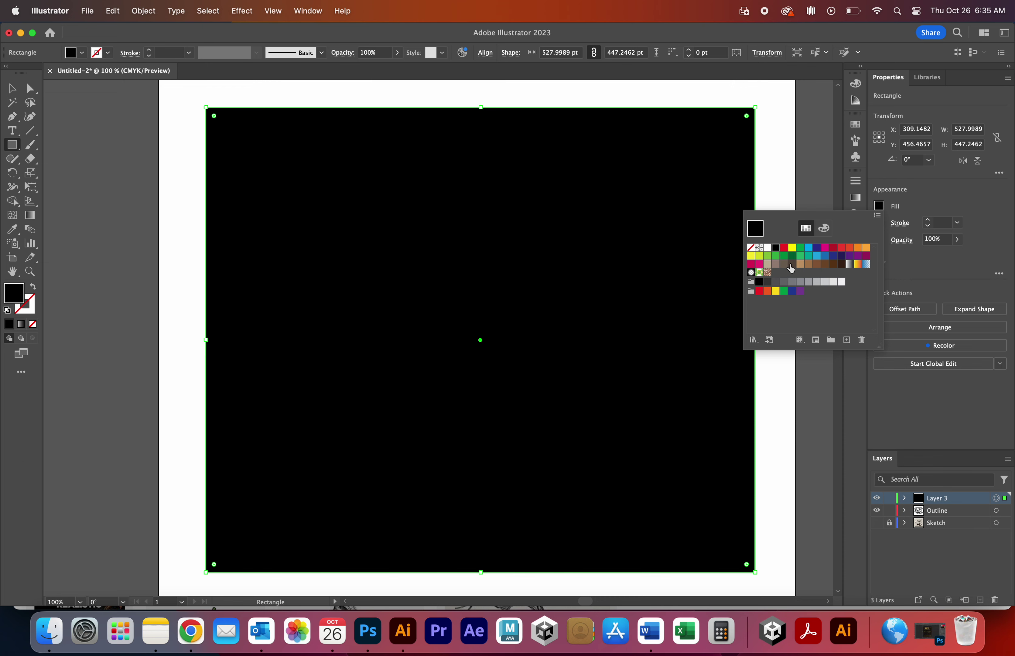
click(767, 265)
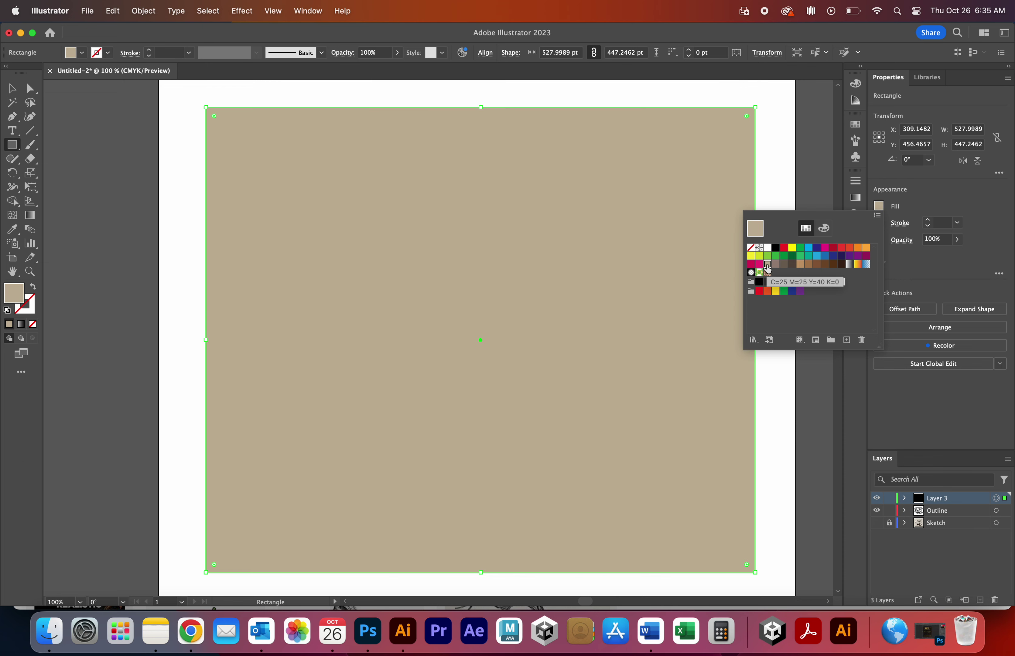
click(878, 218)
click(815, 176)
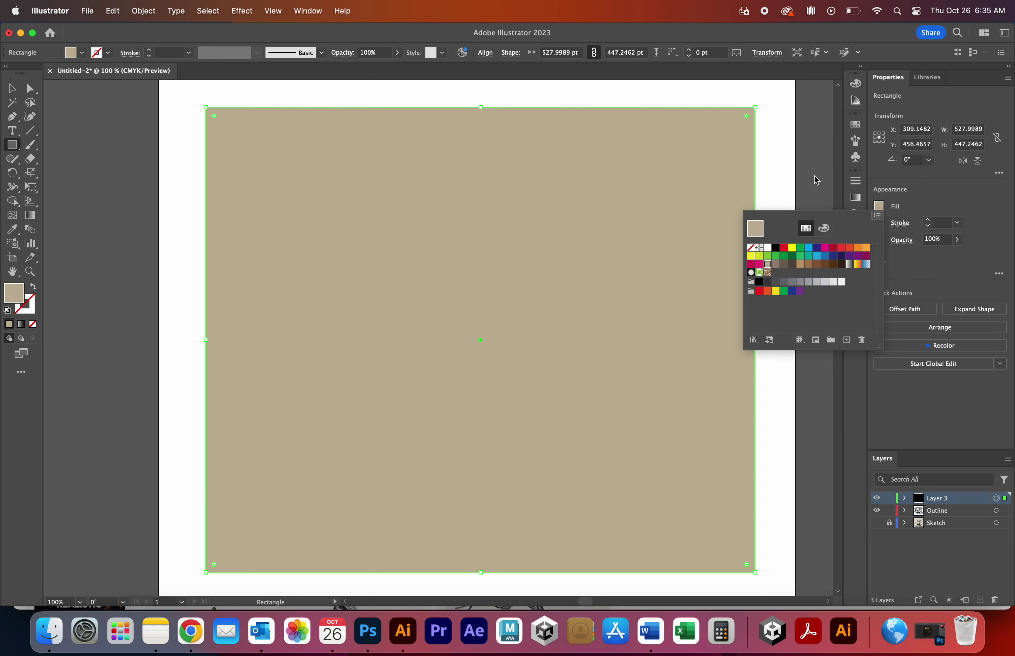
click(793, 194)
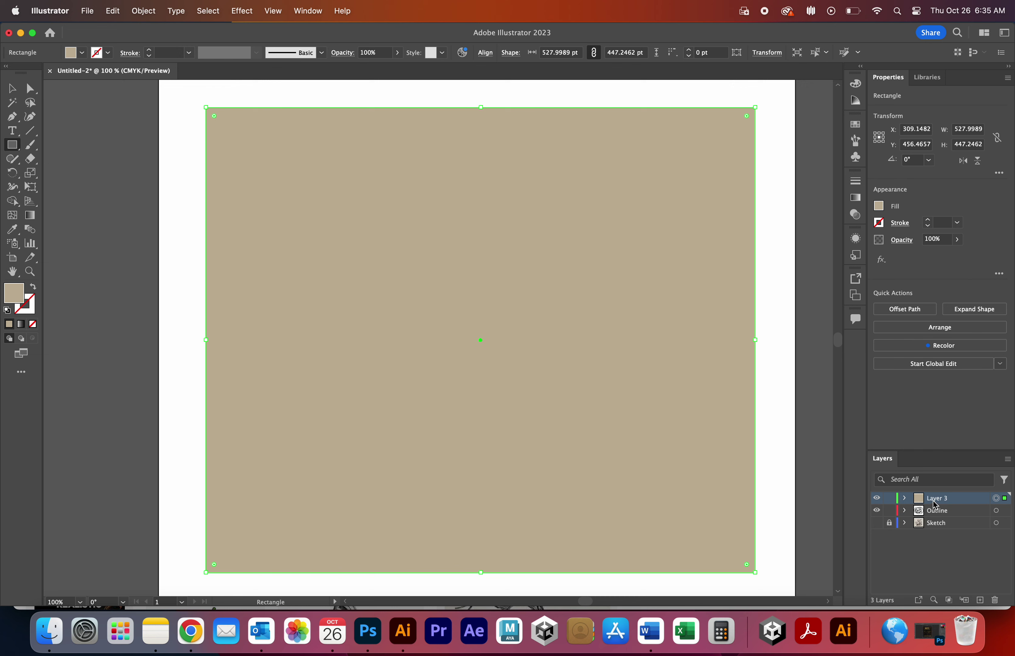
Move Layer 3 below the Outline layer and lock the Sketch layer
drag(918, 502, 931, 516)
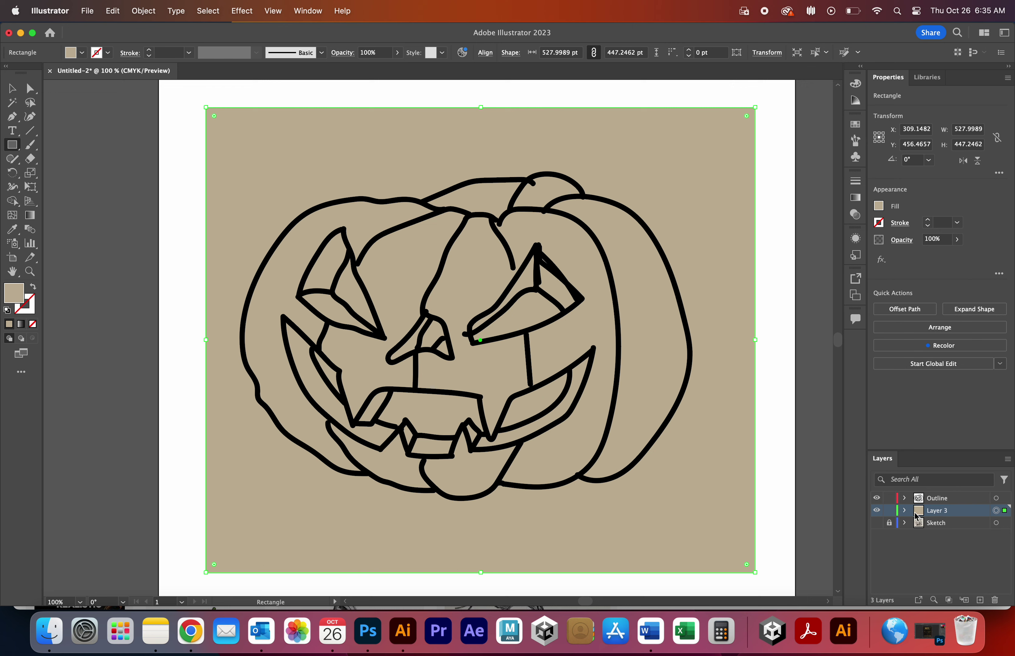
click(889, 522)
shift+click(953, 500)
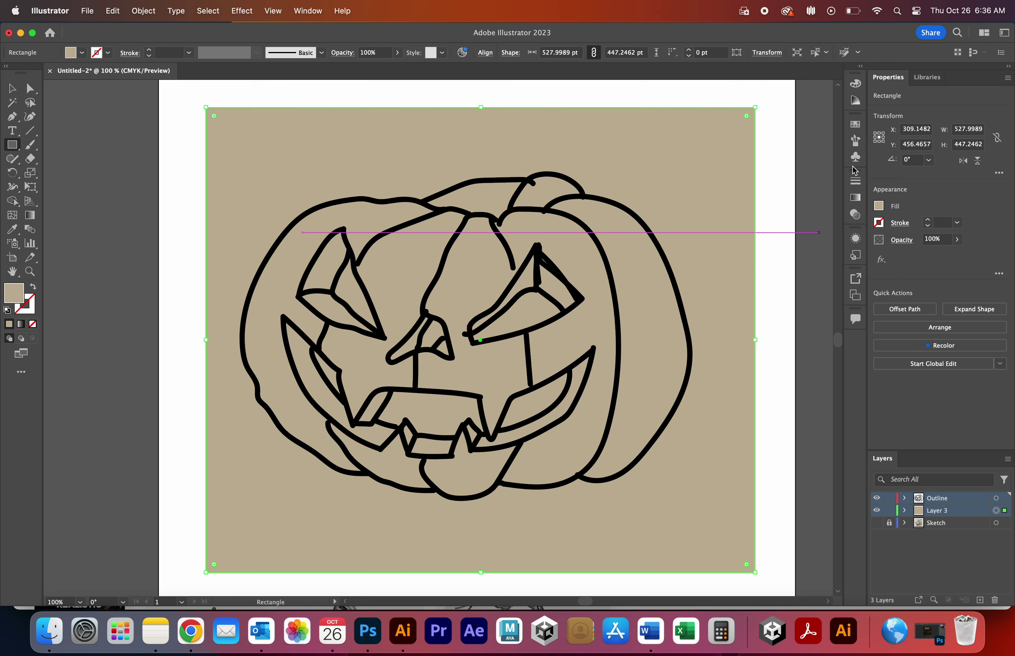
Open the Pathfinder panel as its own floating panel
click(317, 11)
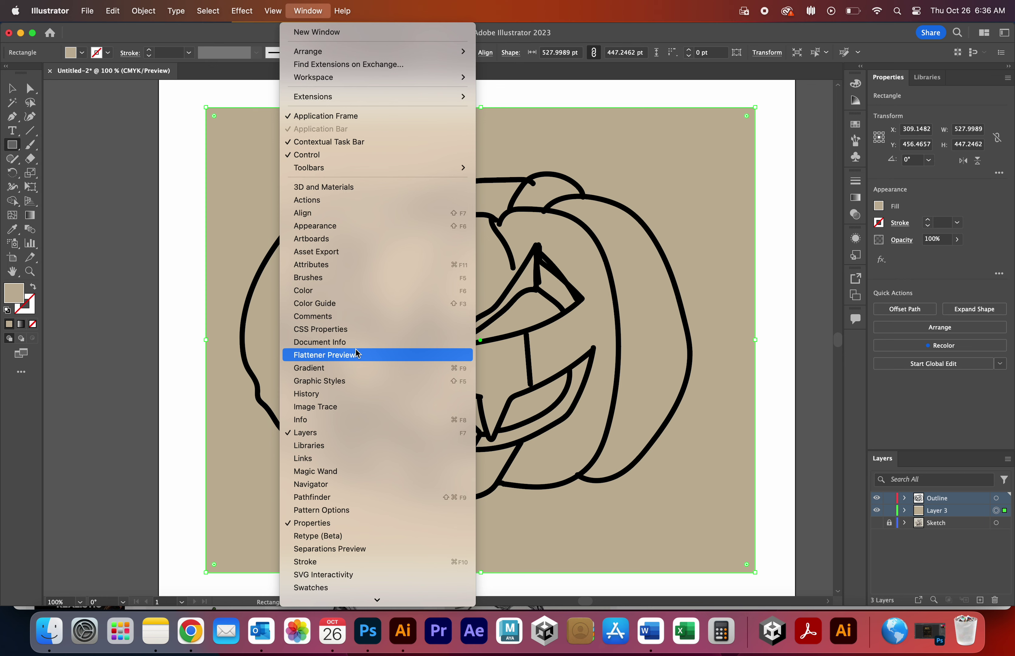
click(361, 502)
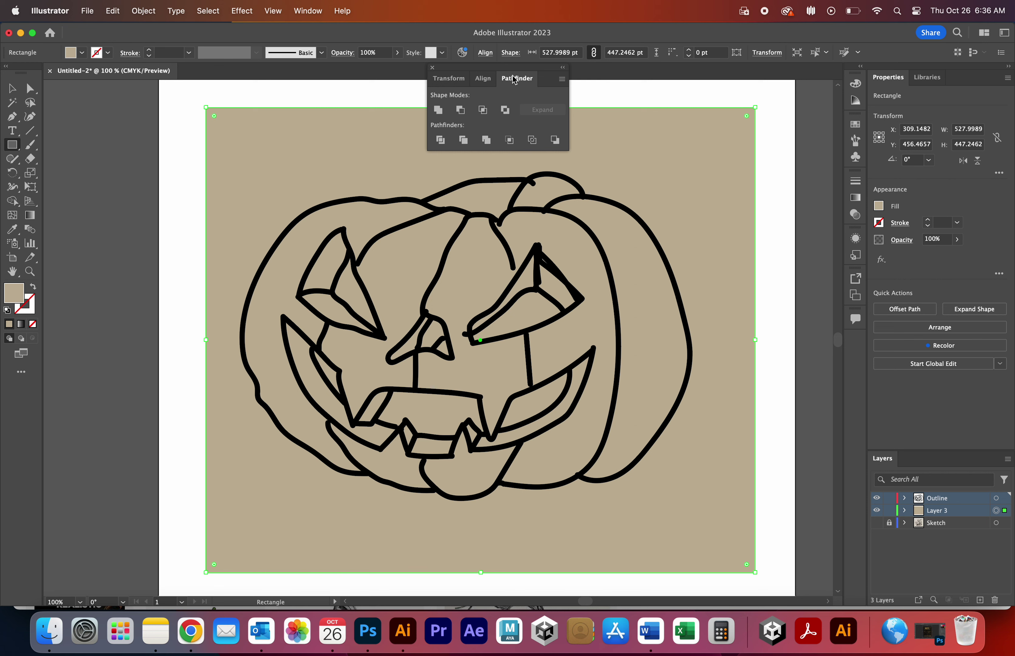
mouse_move(514, 78)
mouse_down()
mouse_move(693, 304)
mouse_move(859, 346)
mouse_up()
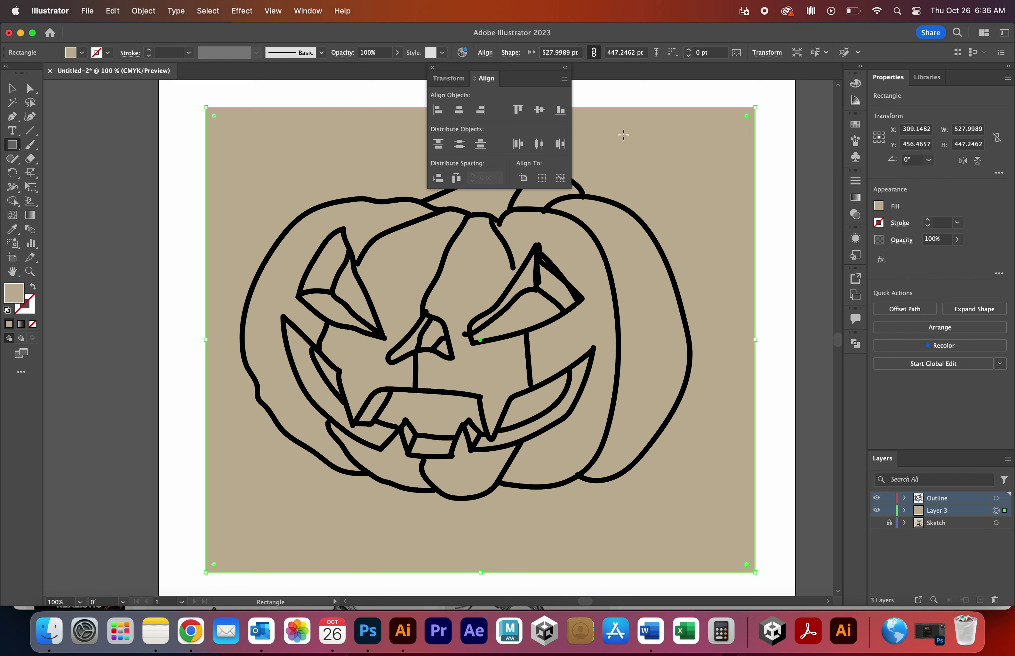
click(432, 67)
click(857, 344)
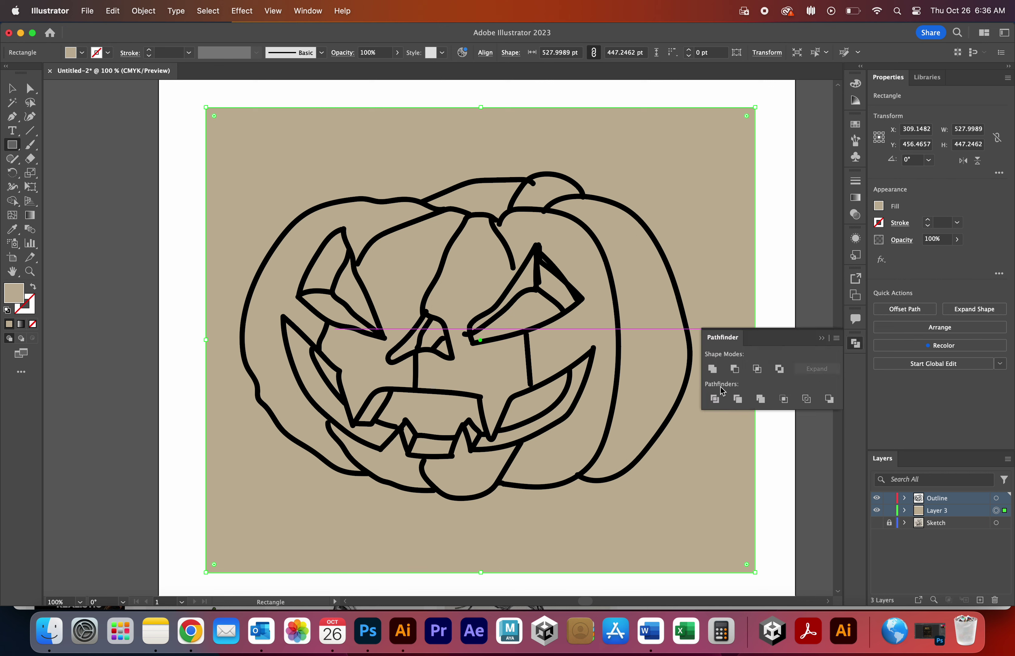
Try Pathfinder Merge, then delete the tan background rectangle and undo the deletion
click(762, 402)
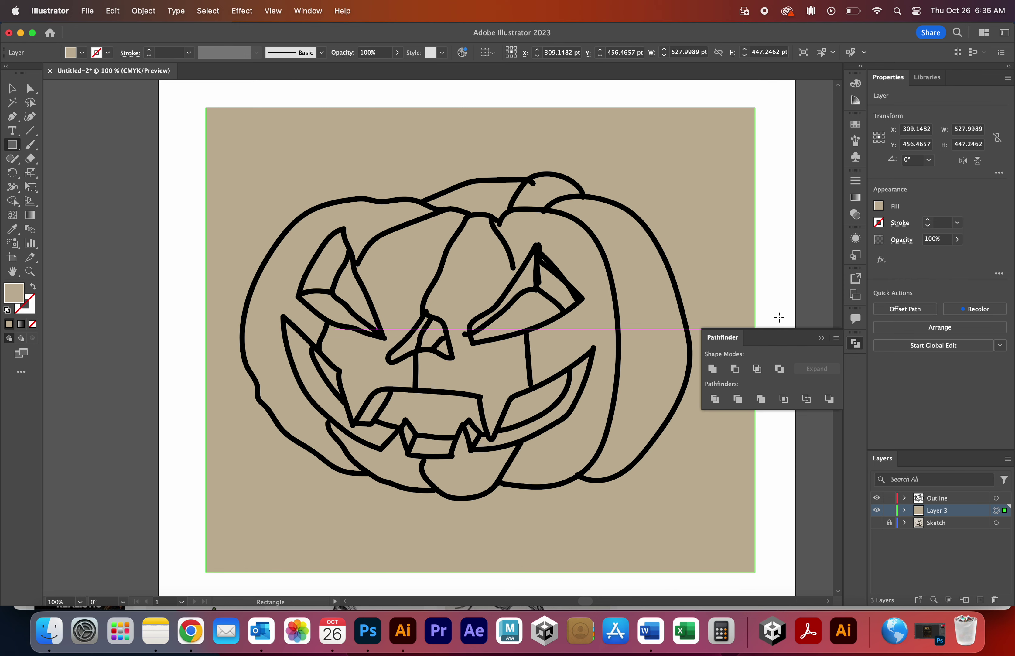
click(779, 287)
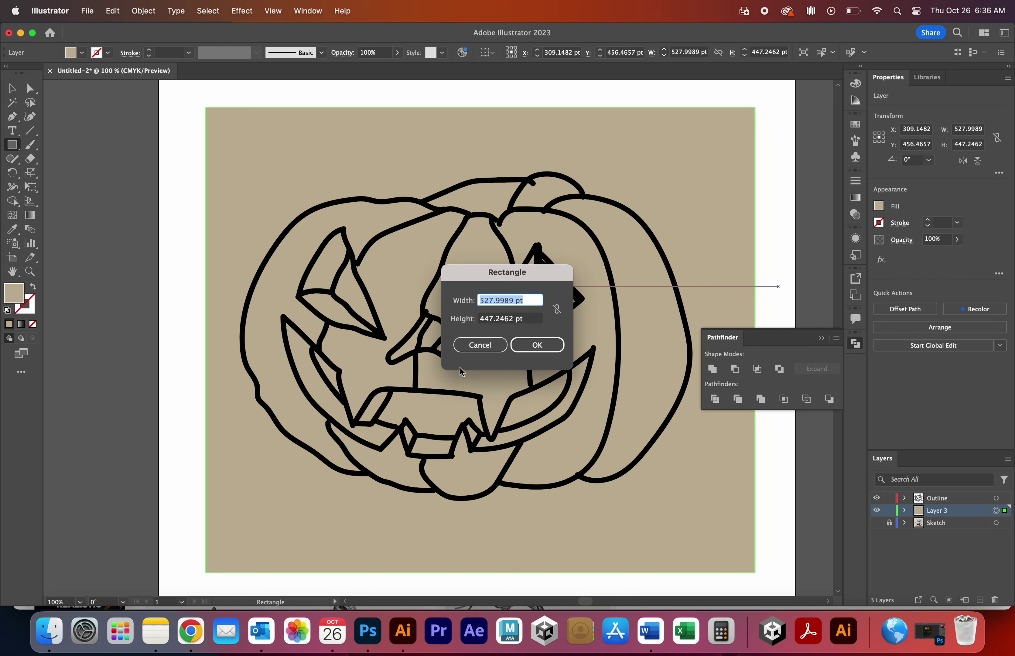
click(479, 344)
click(29, 88)
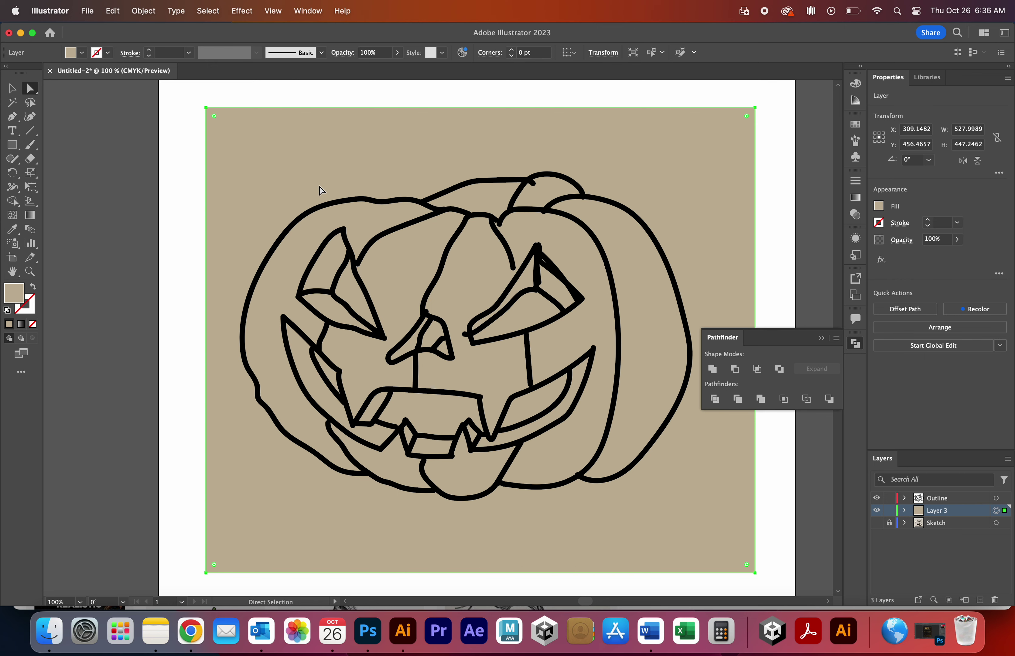
click(100, 204)
click(304, 177)
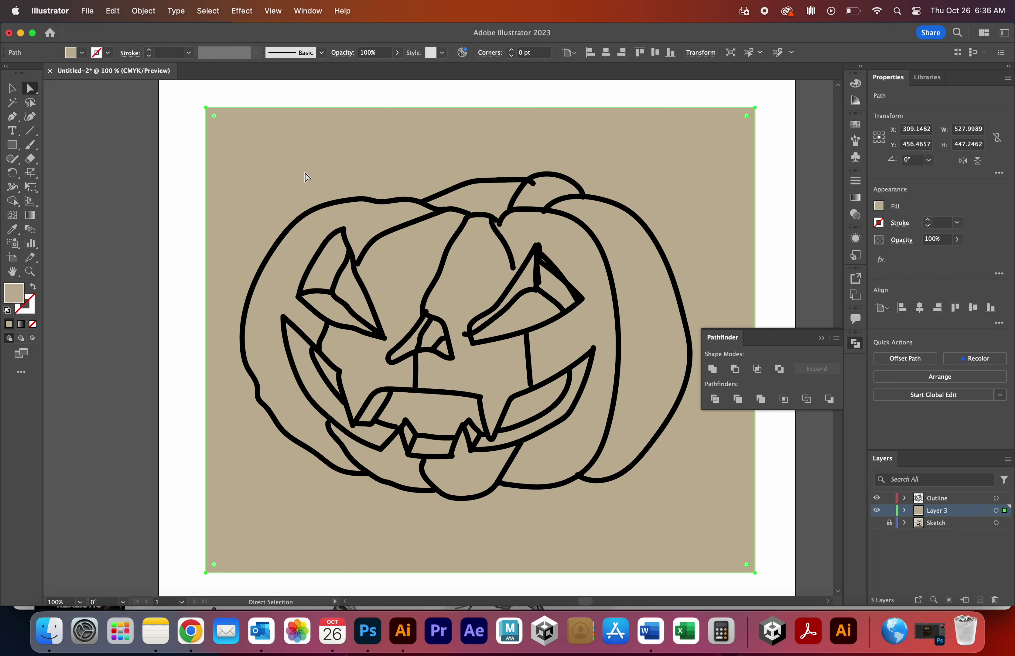
key(Delete)
key(super+z)
Select the Outline and Layer 3 artwork together and apply Pathfinder Merge
click(821, 339)
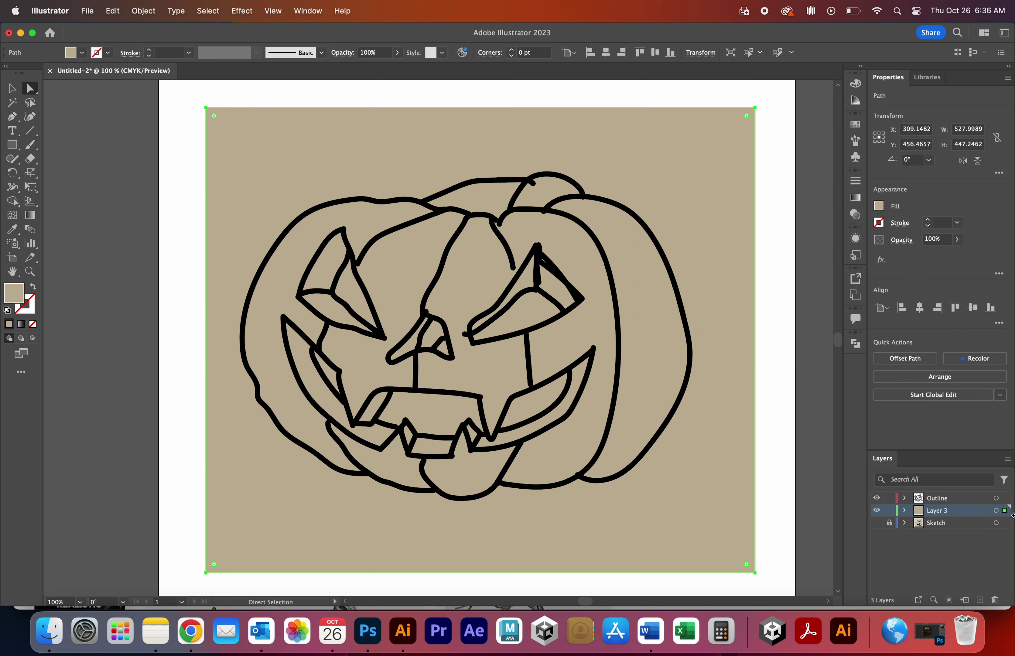
shift+click(997, 498)
shift+click(961, 500)
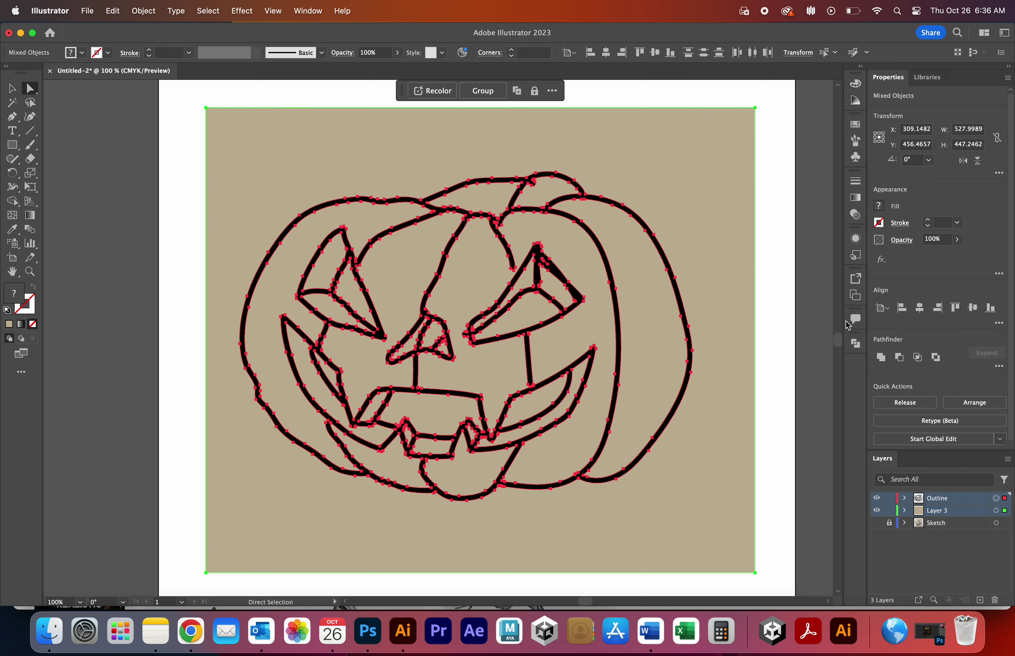
click(856, 343)
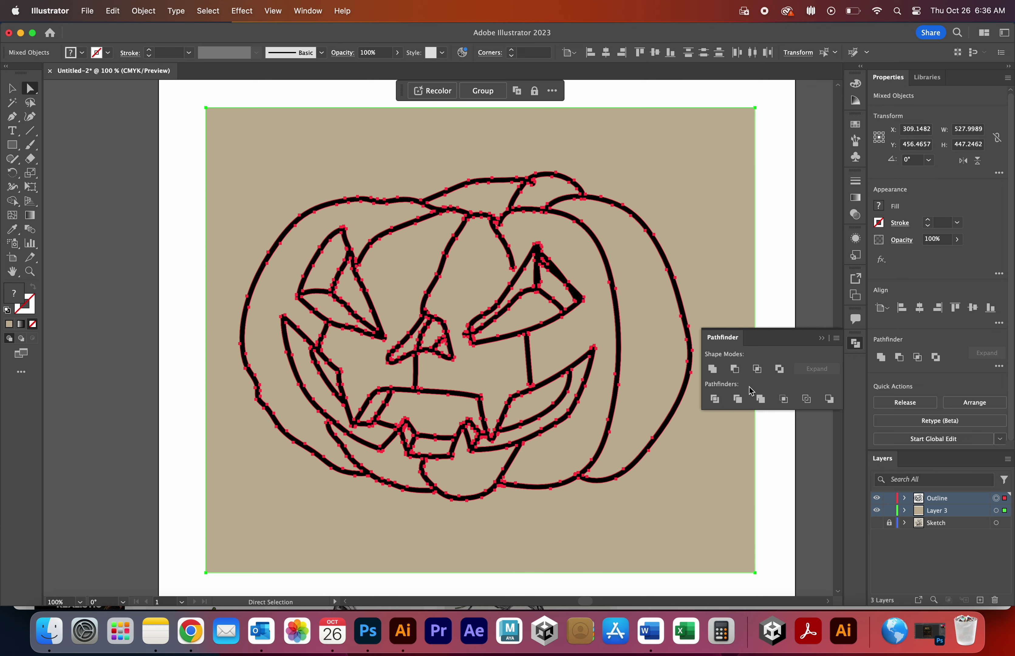
click(761, 399)
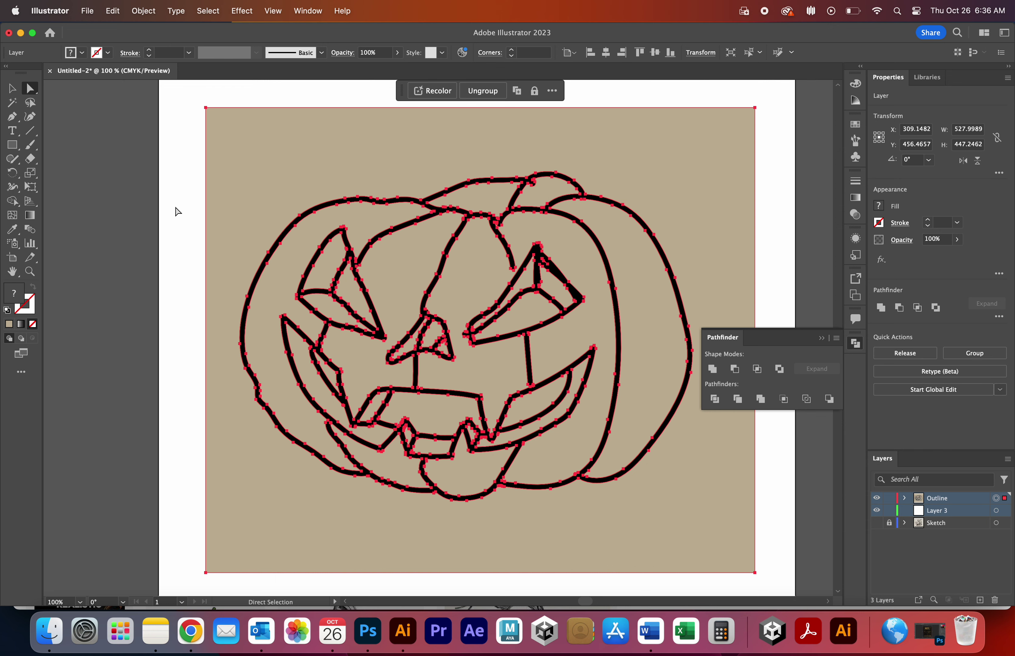
Delete the leftover tan background surrounding the pumpkin
click(130, 207)
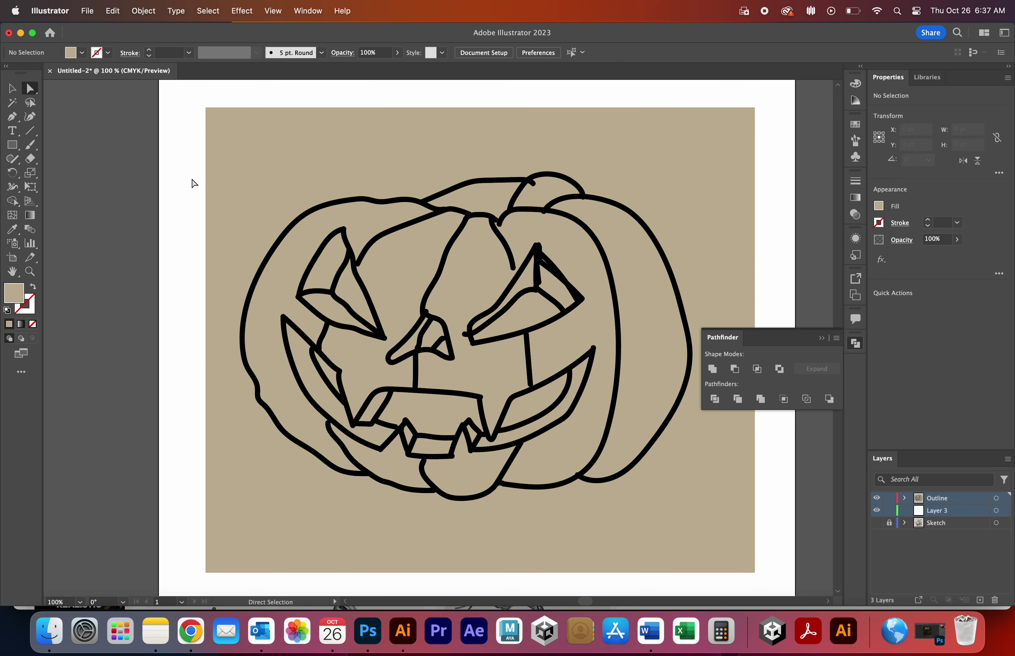
click(257, 174)
key(Delete)
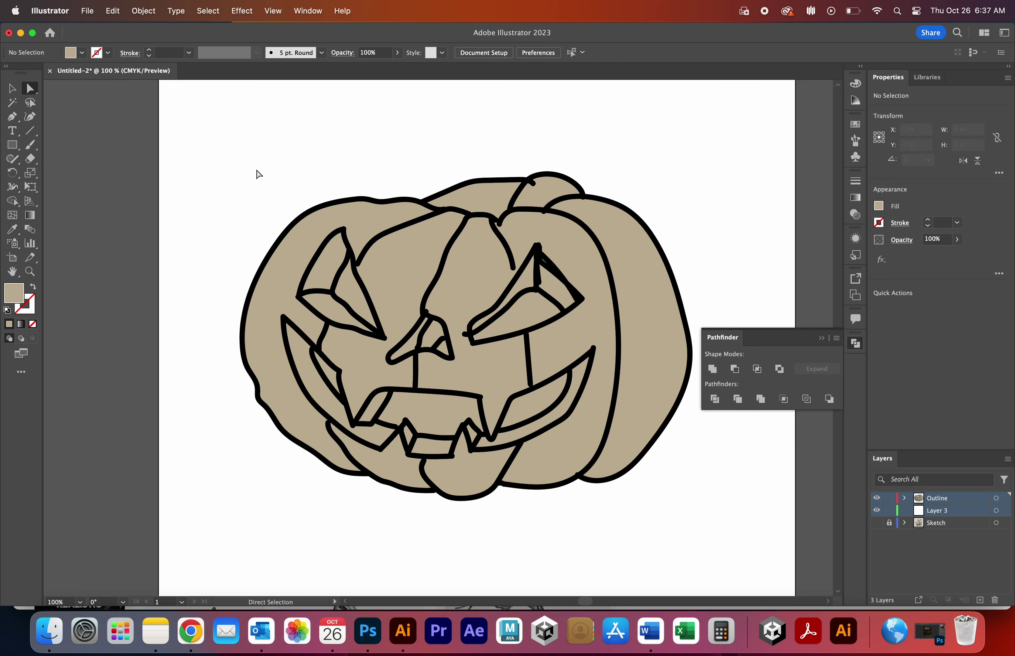
click(856, 343)
Fill the right pumpkin lobe with the lighter orange swatch
click(632, 285)
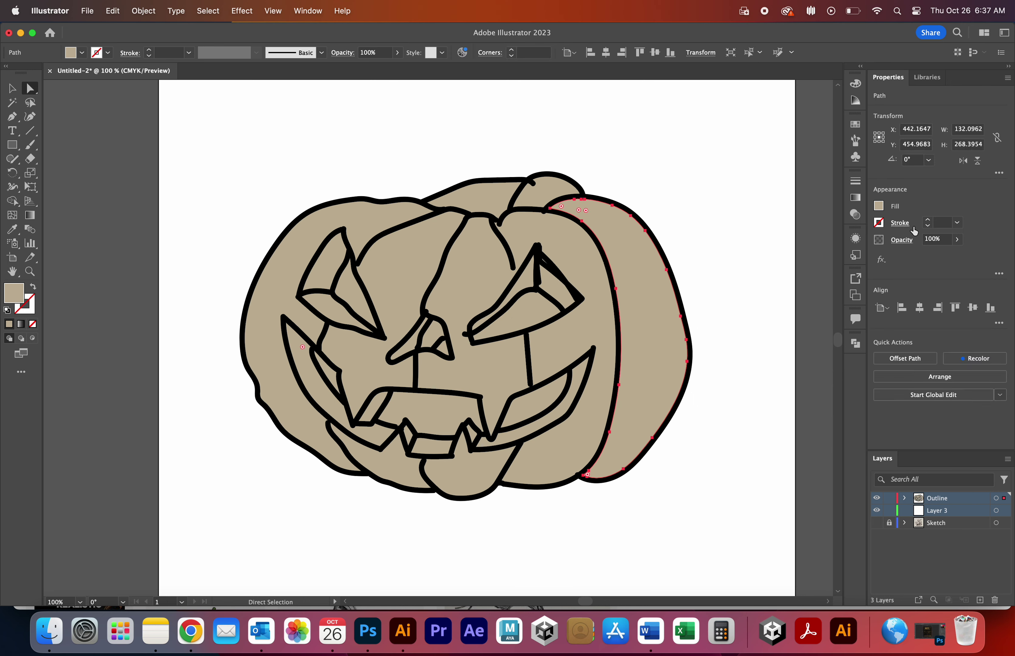
click(879, 206)
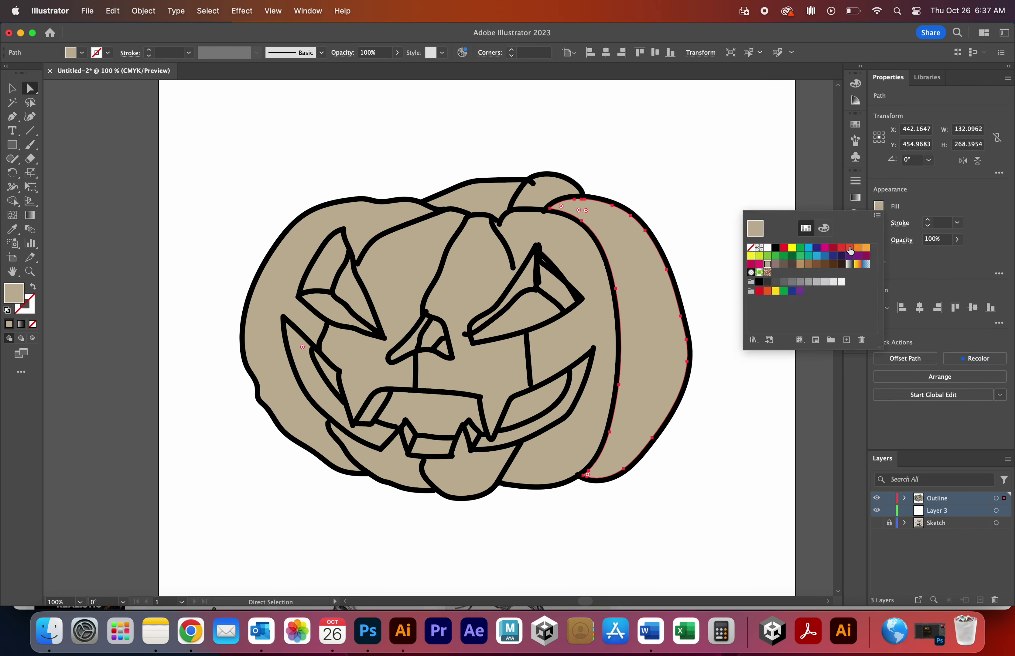
click(866, 248)
key(Escape)
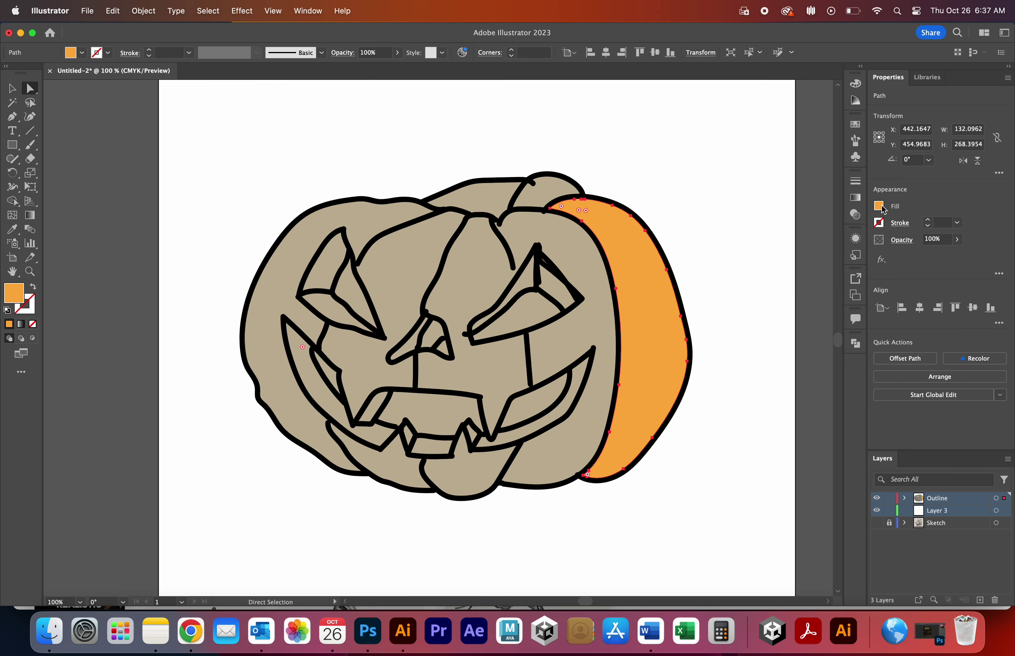
click(882, 208)
click(858, 248)
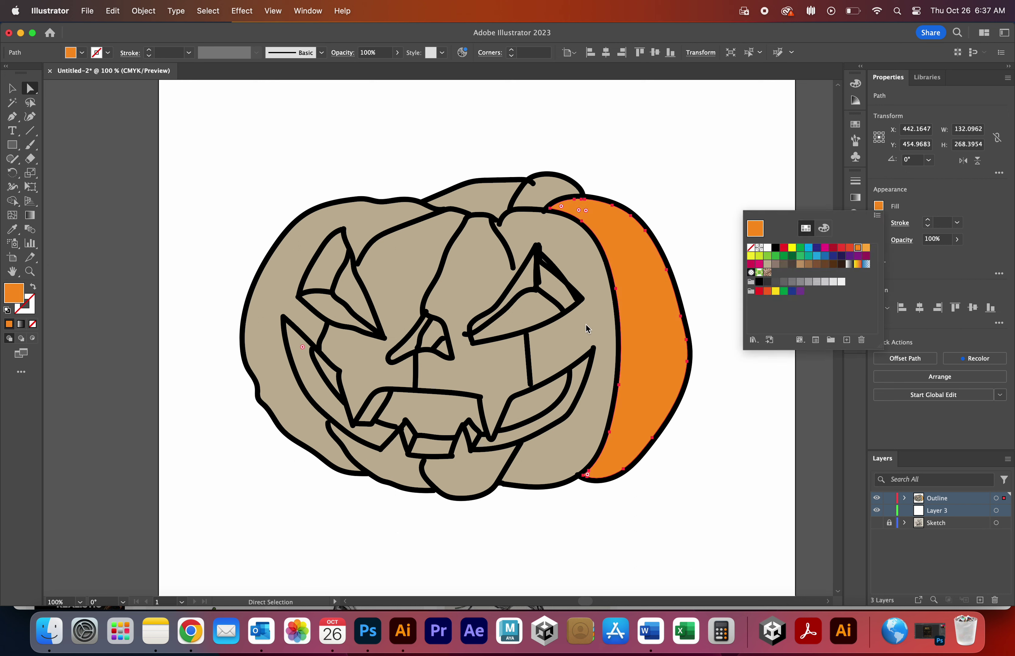
click(867, 247)
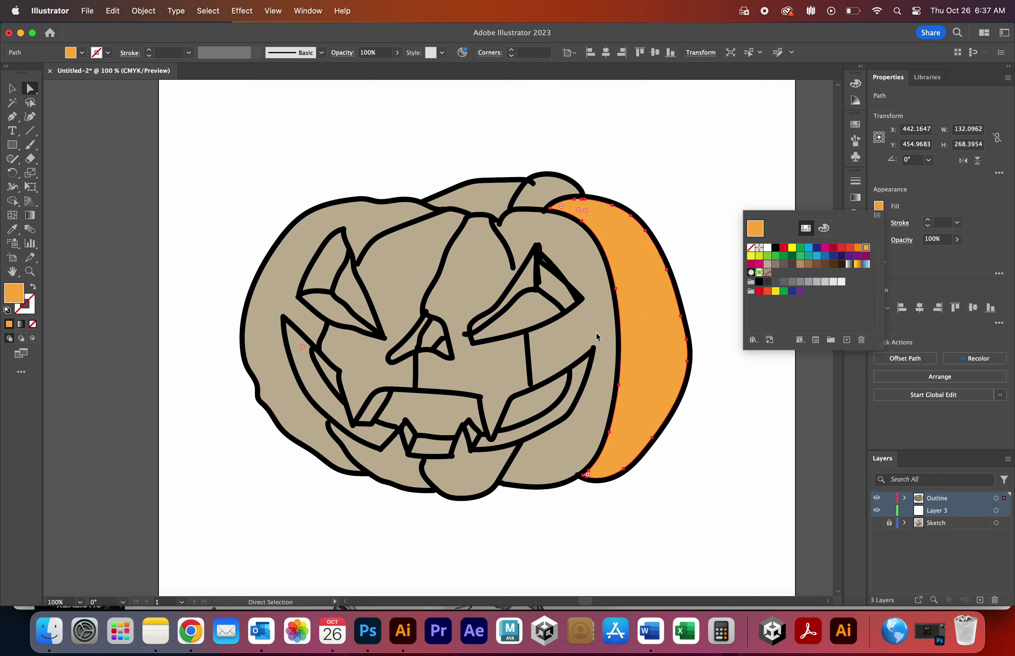
Fill the inner face piece and the bottom tongue piece with orange
click(572, 340)
click(563, 347)
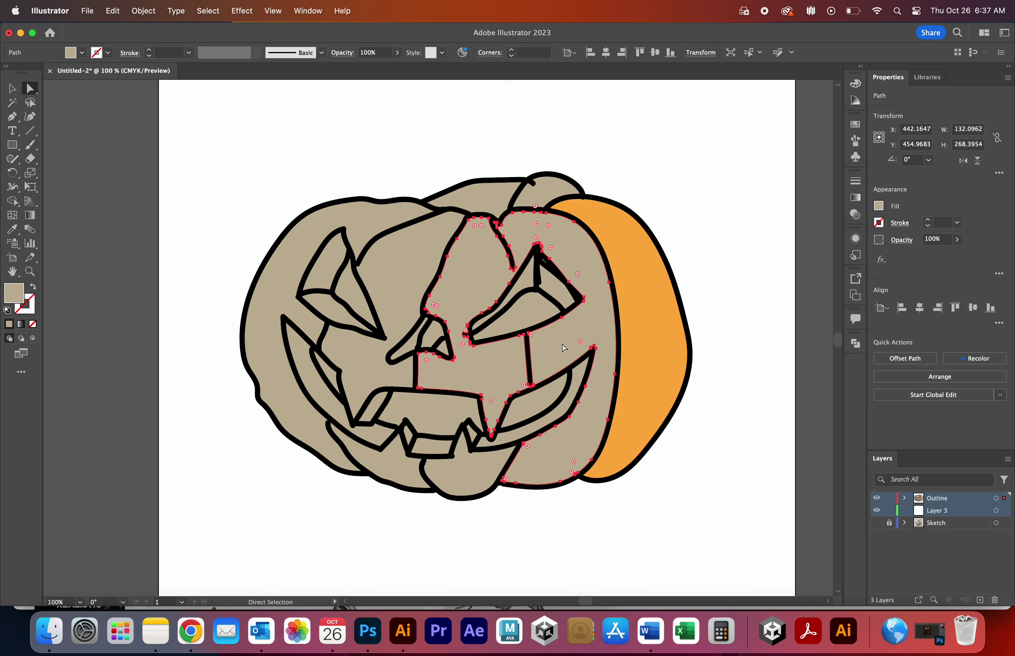
click(879, 206)
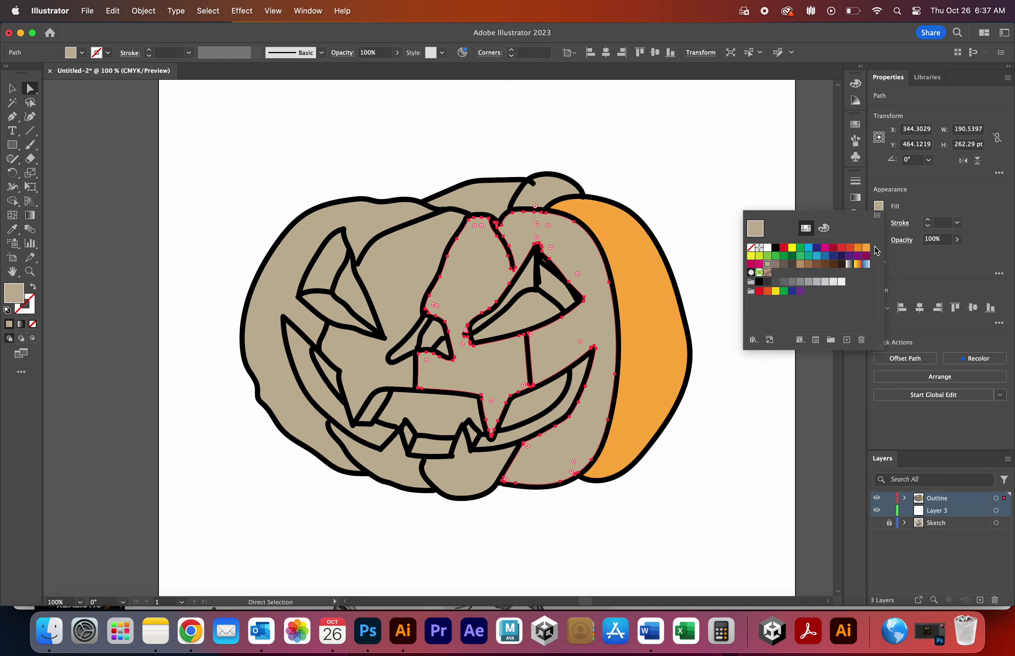
click(859, 249)
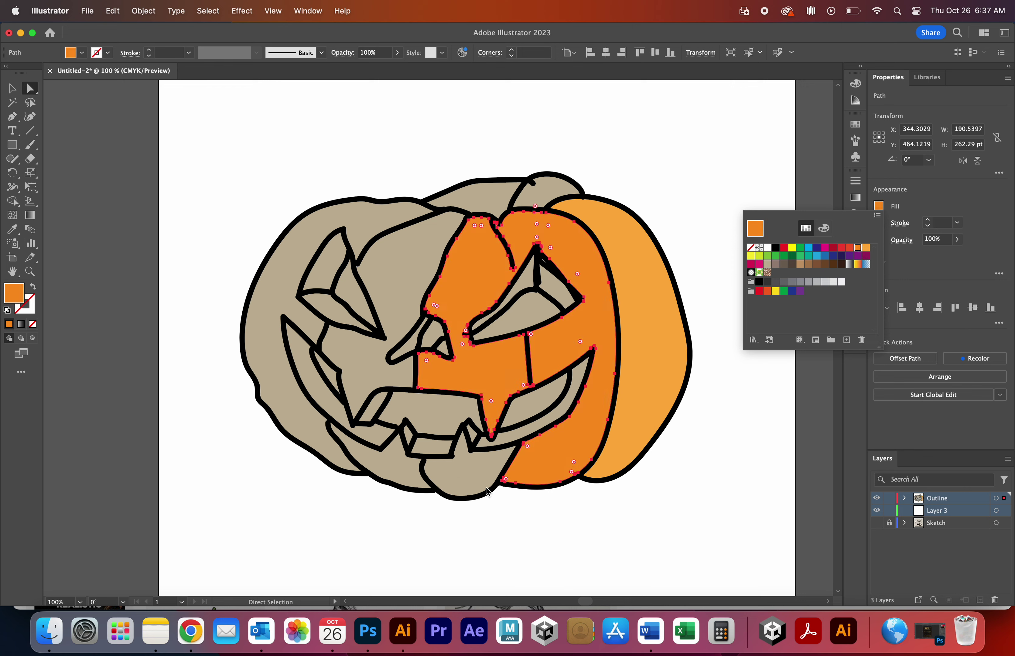
click(475, 476)
click(461, 478)
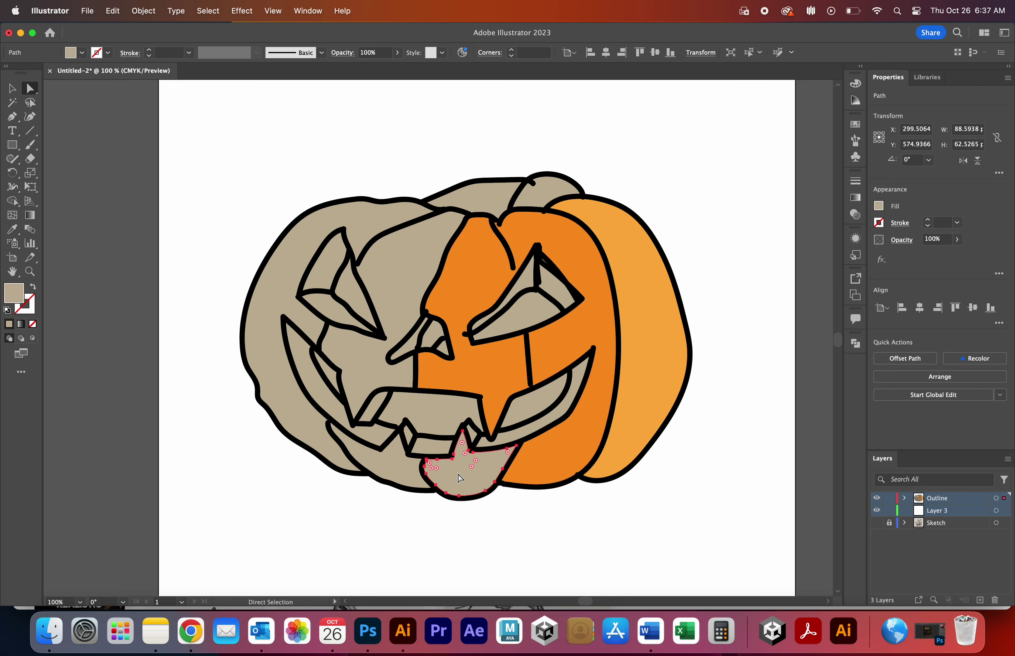
click(879, 206)
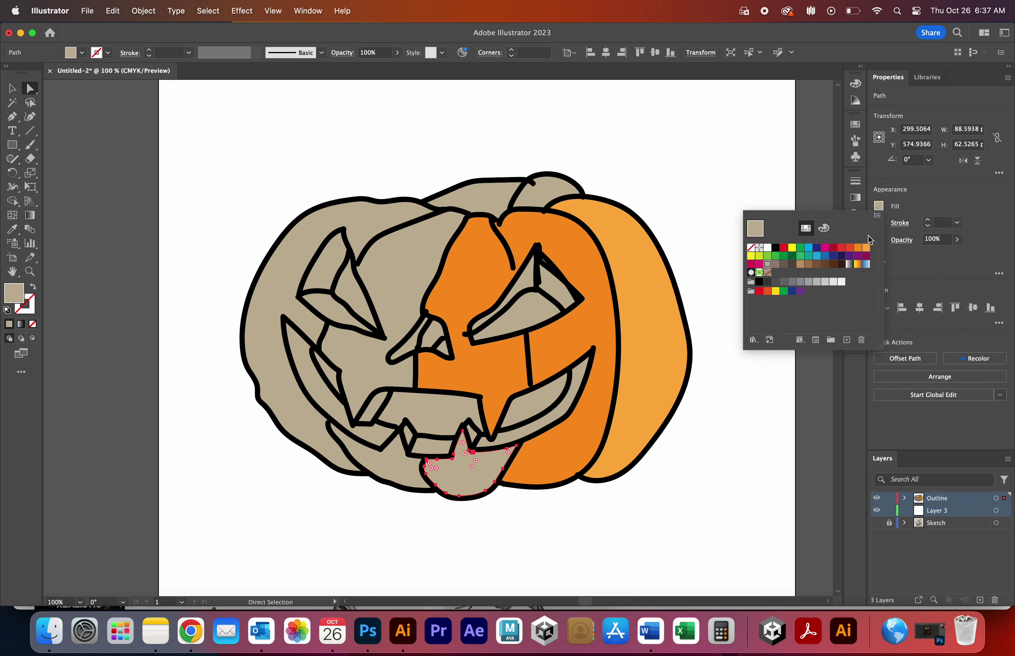
click(859, 249)
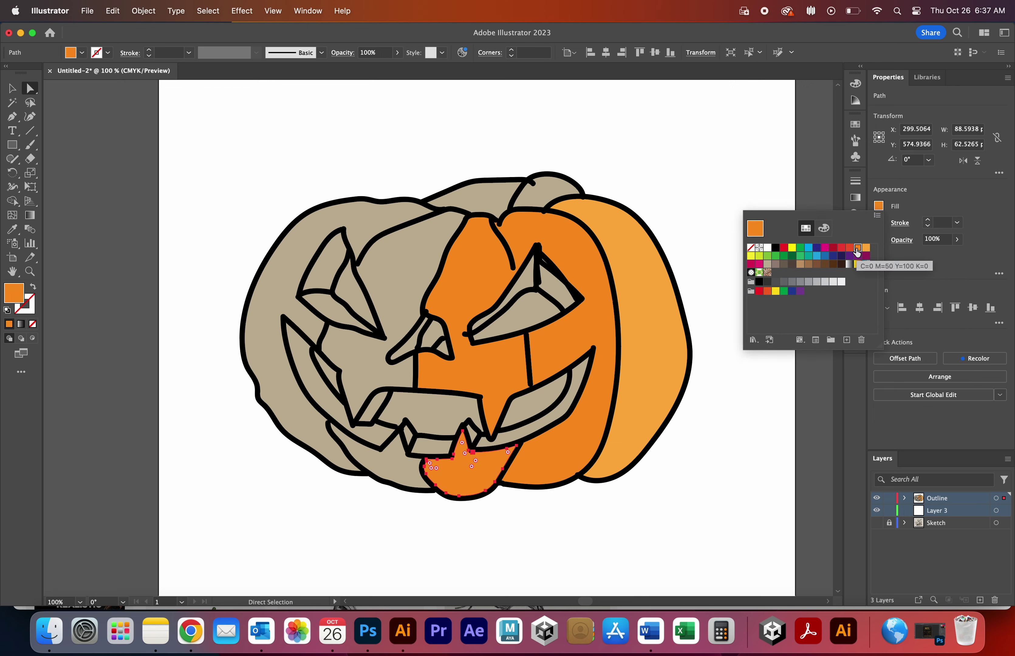
click(593, 541)
Fill the left face piece and the lower-left chin piece with red
click(387, 264)
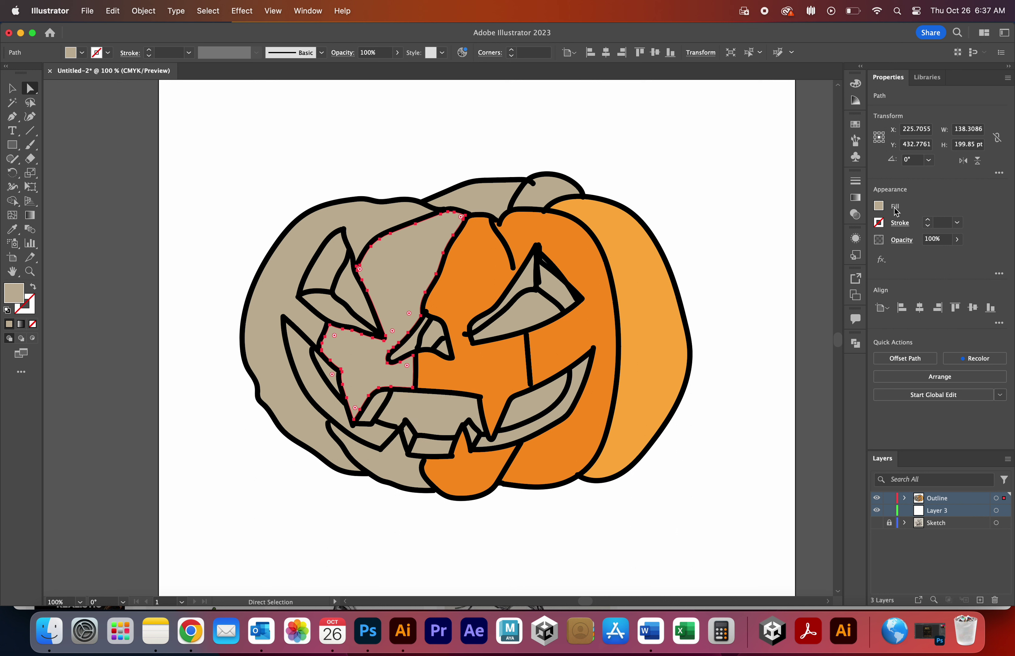
click(879, 206)
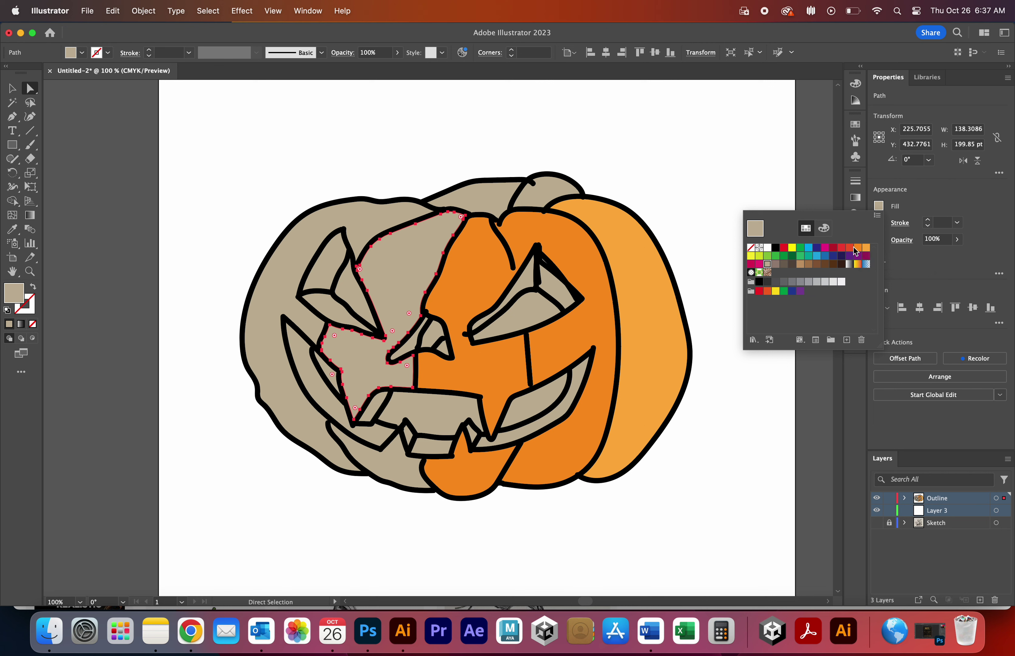
click(850, 249)
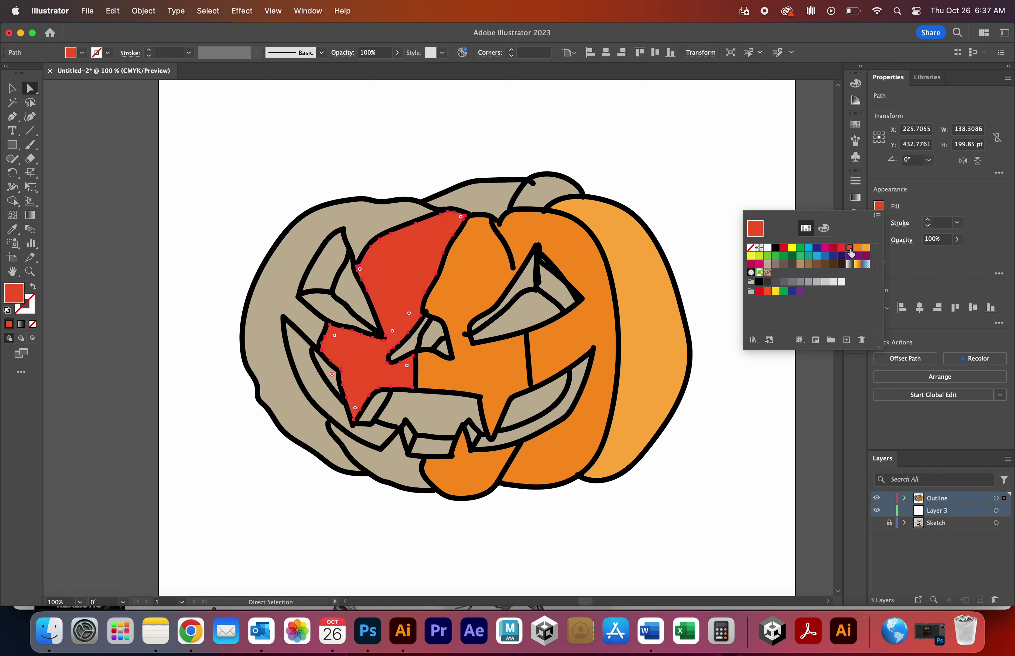
click(397, 456)
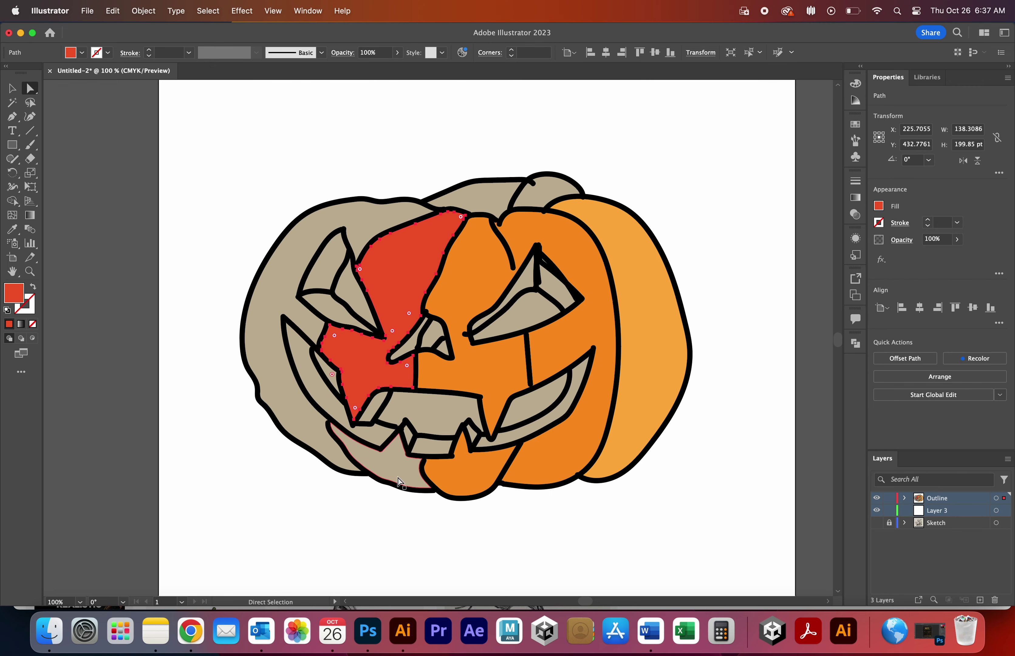
click(396, 457)
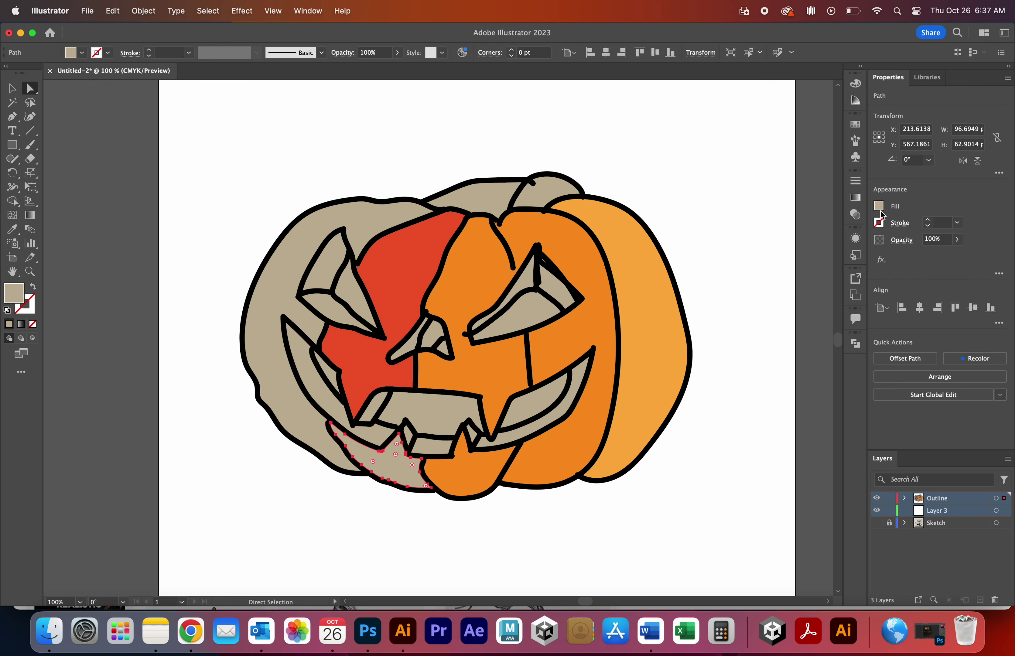
click(879, 207)
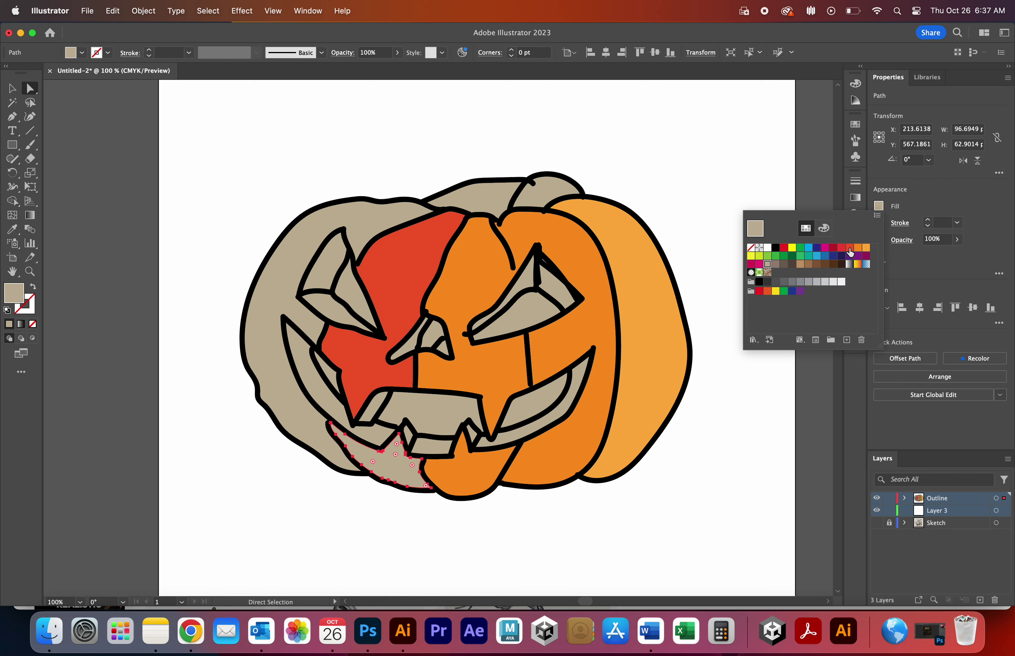
click(849, 248)
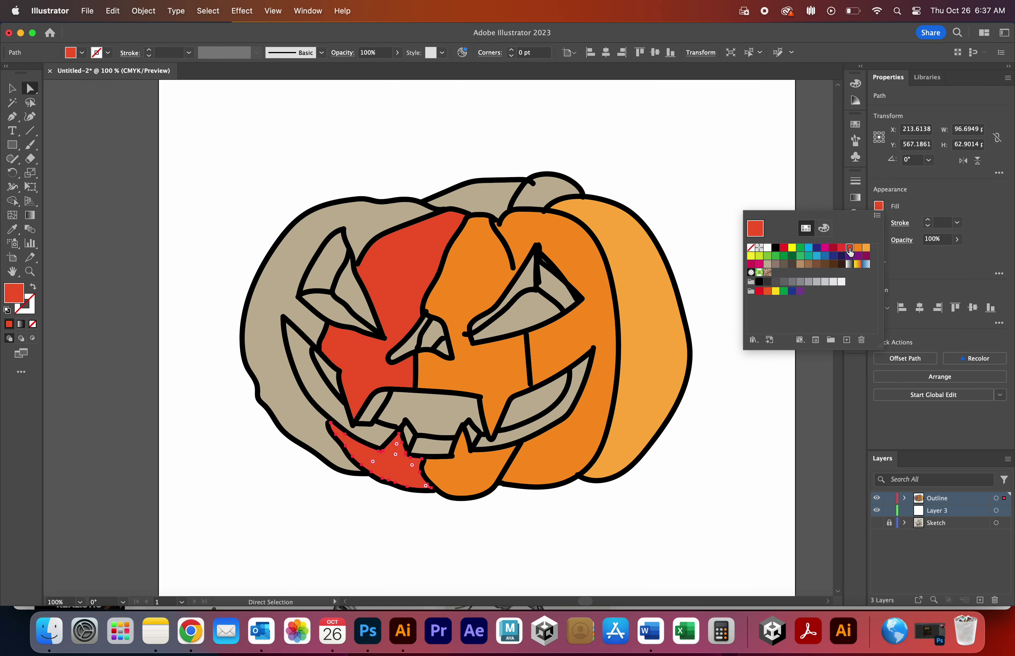
Fill the outer left pumpkin piece red and select the left eye's inner shape
click(284, 300)
click(879, 206)
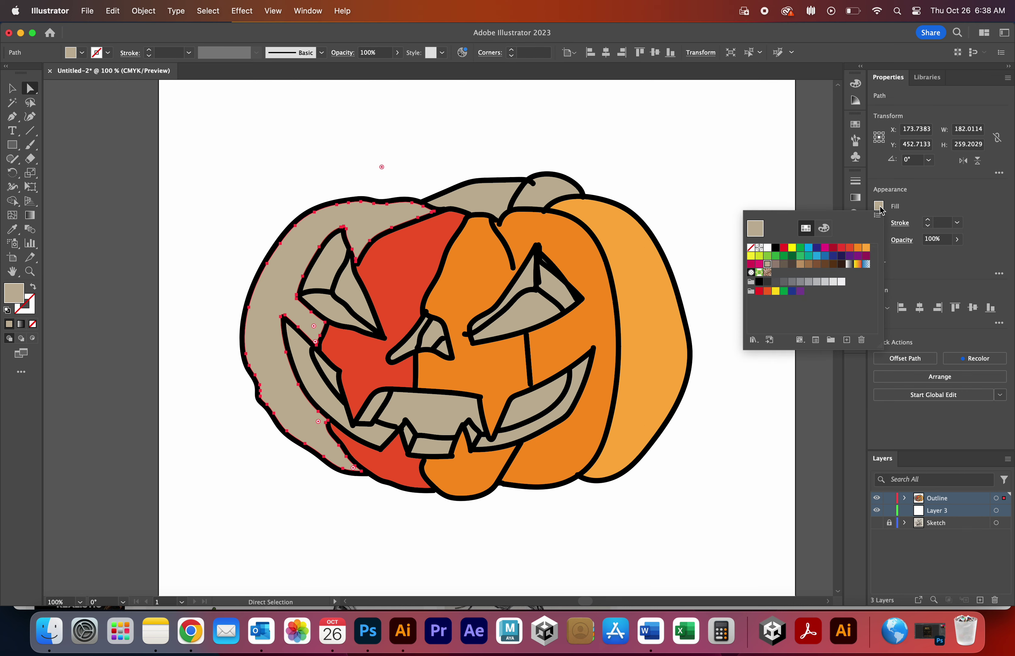
click(842, 248)
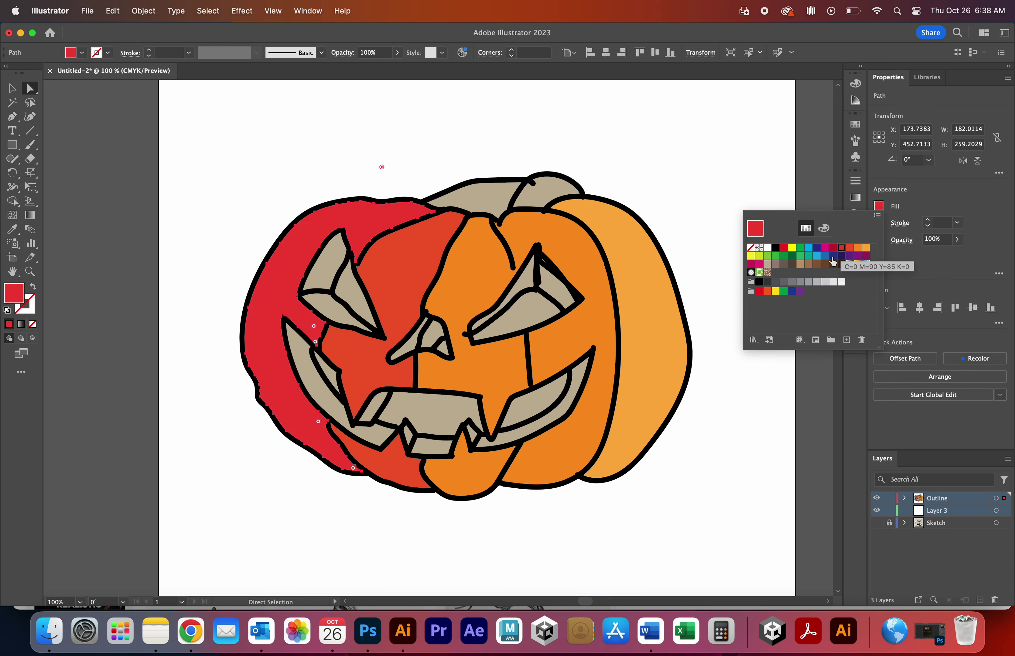
click(588, 533)
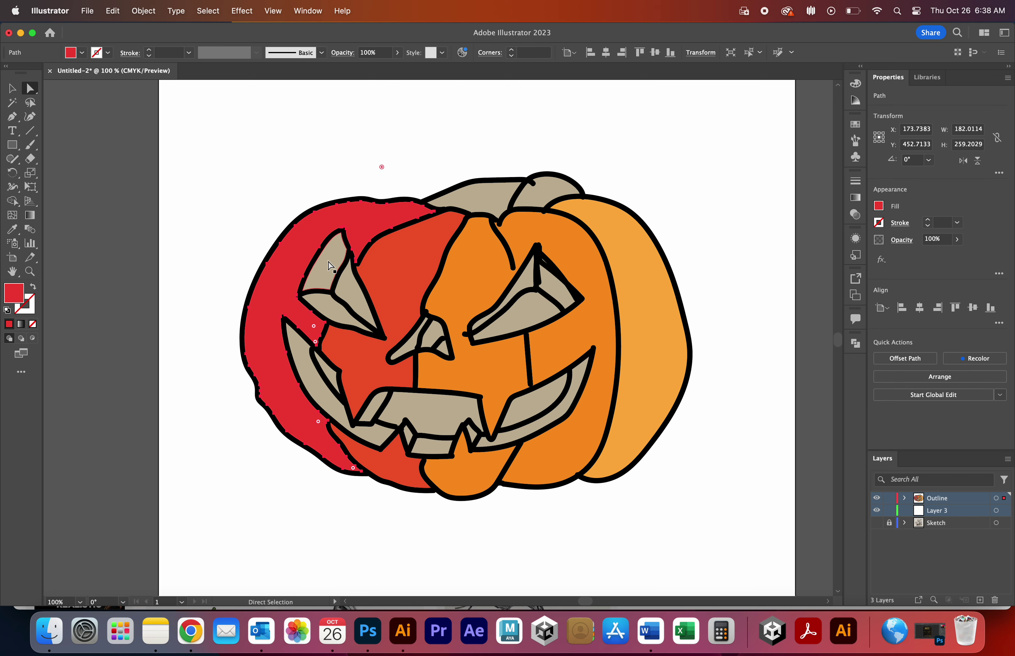
click(355, 300)
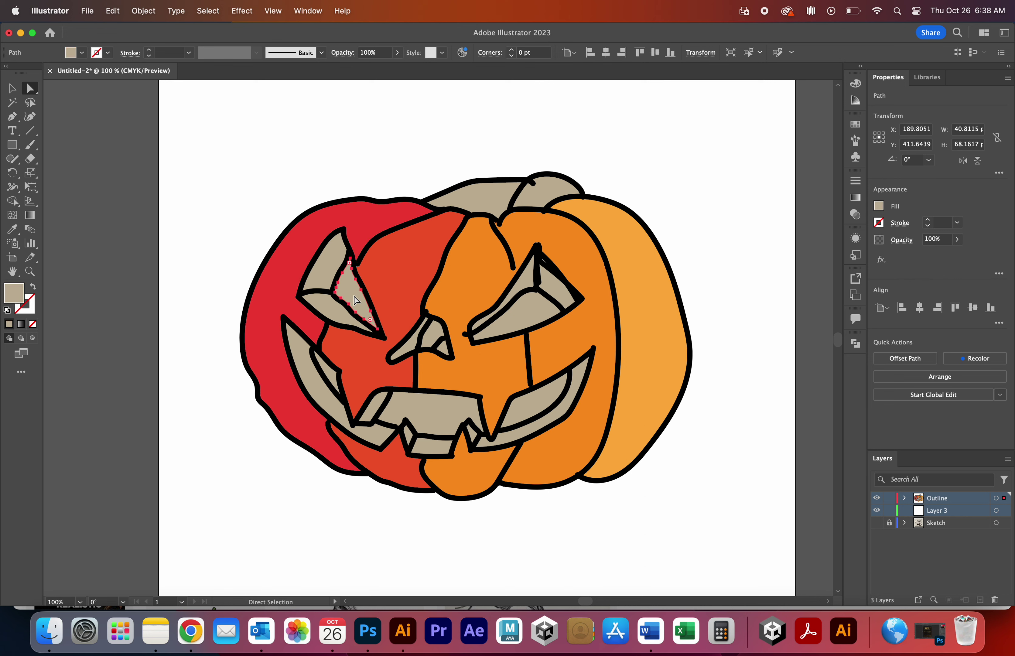
click(880, 206)
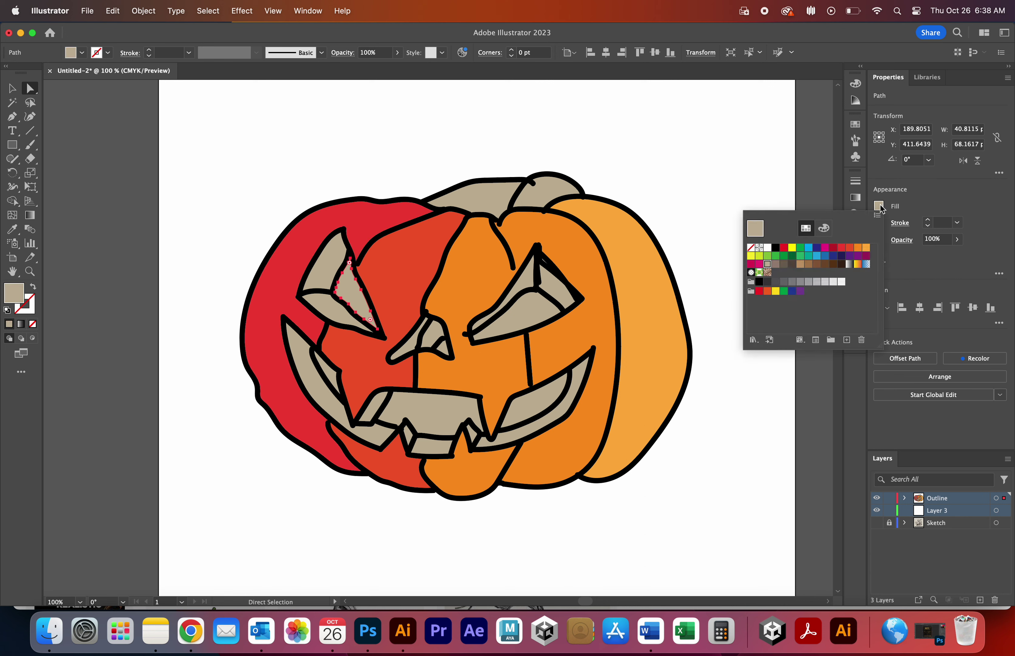
Fill both eyes' inner shapes with the yellow-red gradient
click(858, 264)
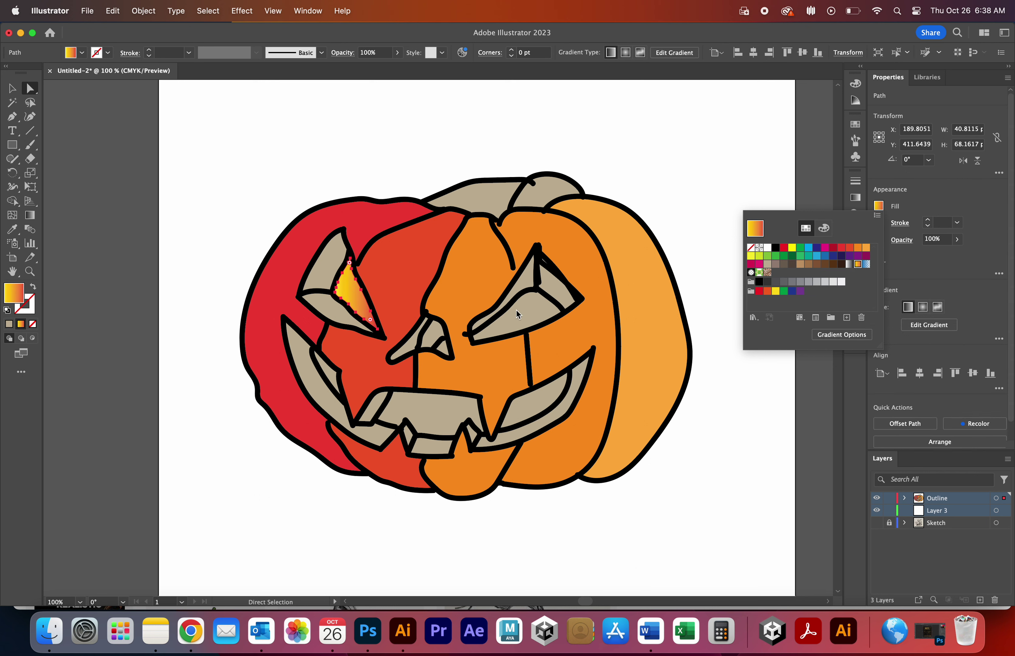
click(528, 315)
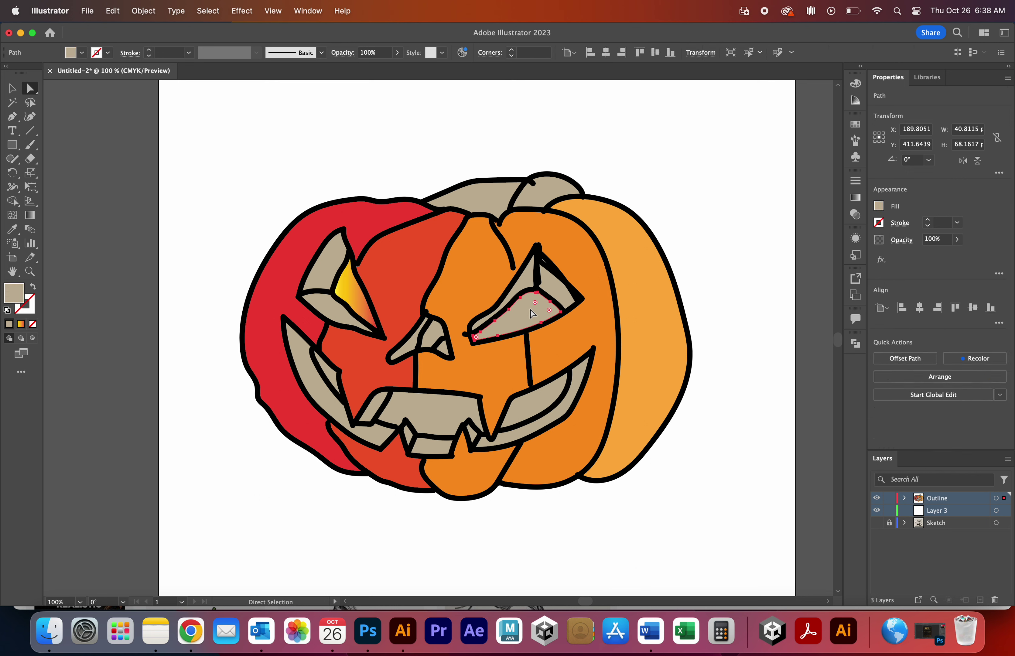
click(879, 207)
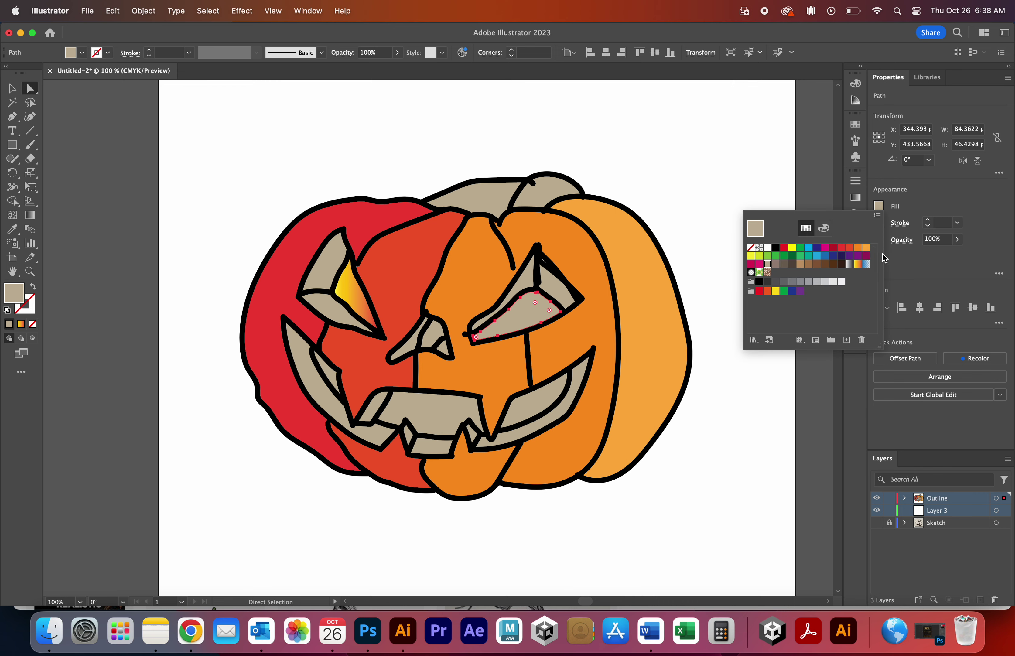
click(858, 265)
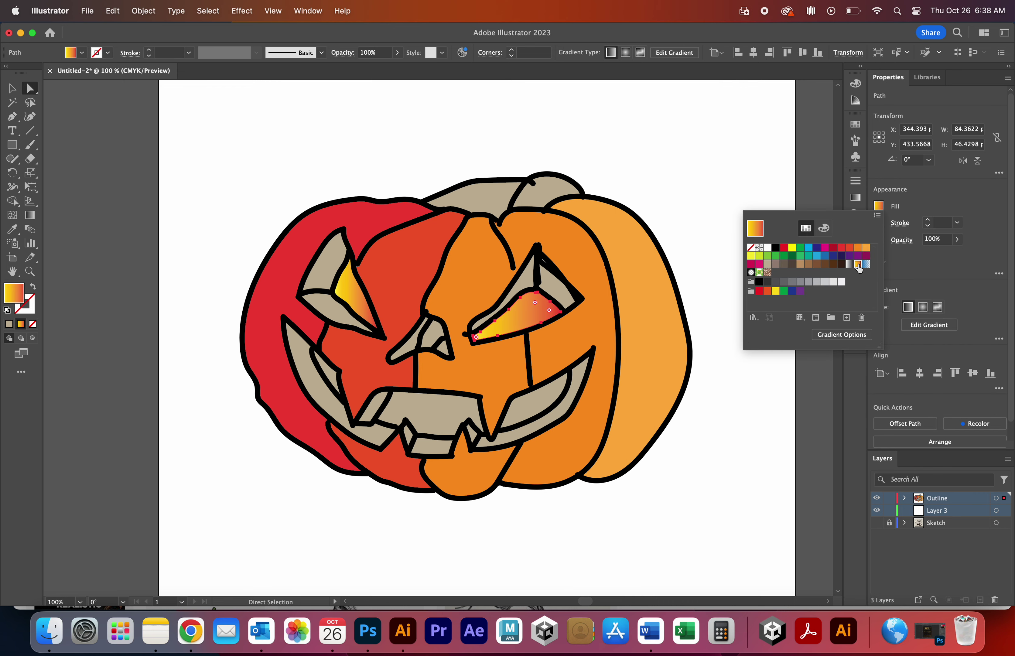
click(691, 498)
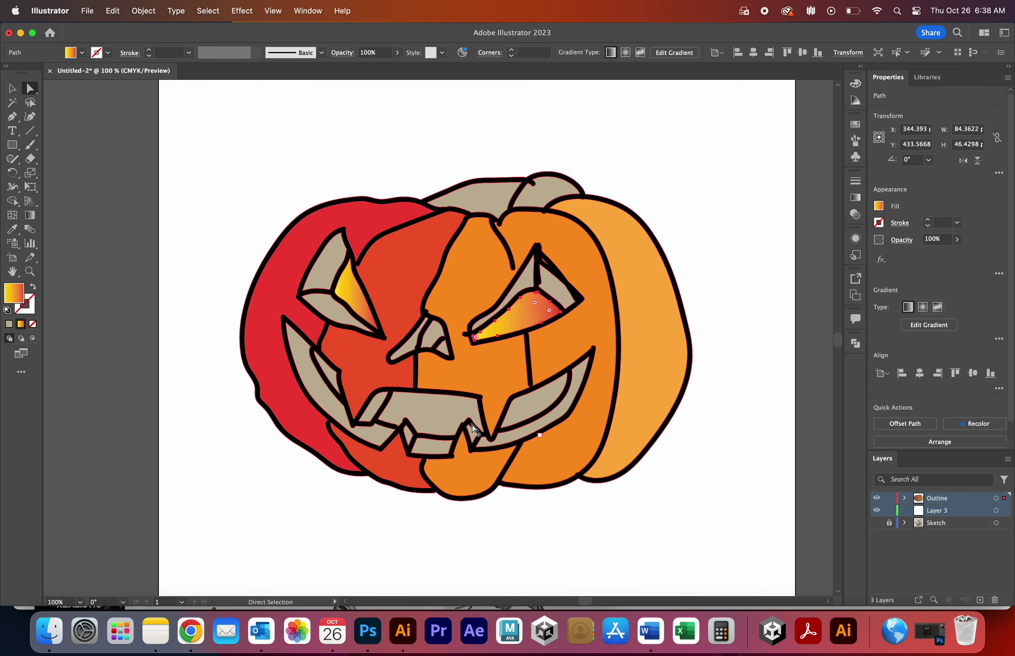
Apply the yellow-red gradient to the upper teeth block and the right mouth section
click(433, 418)
click(879, 207)
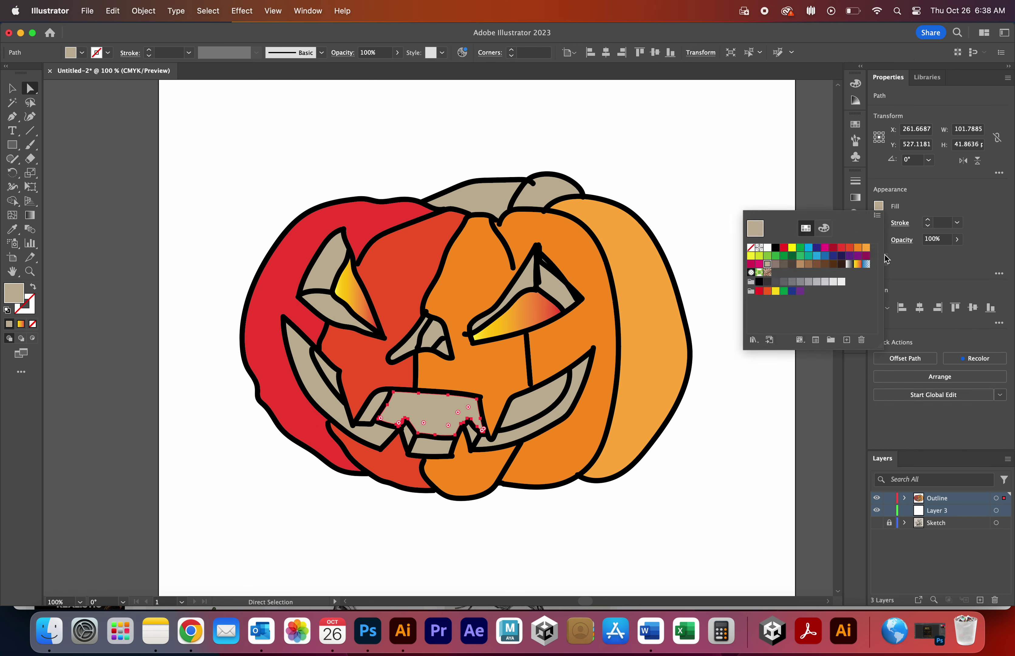
click(858, 264)
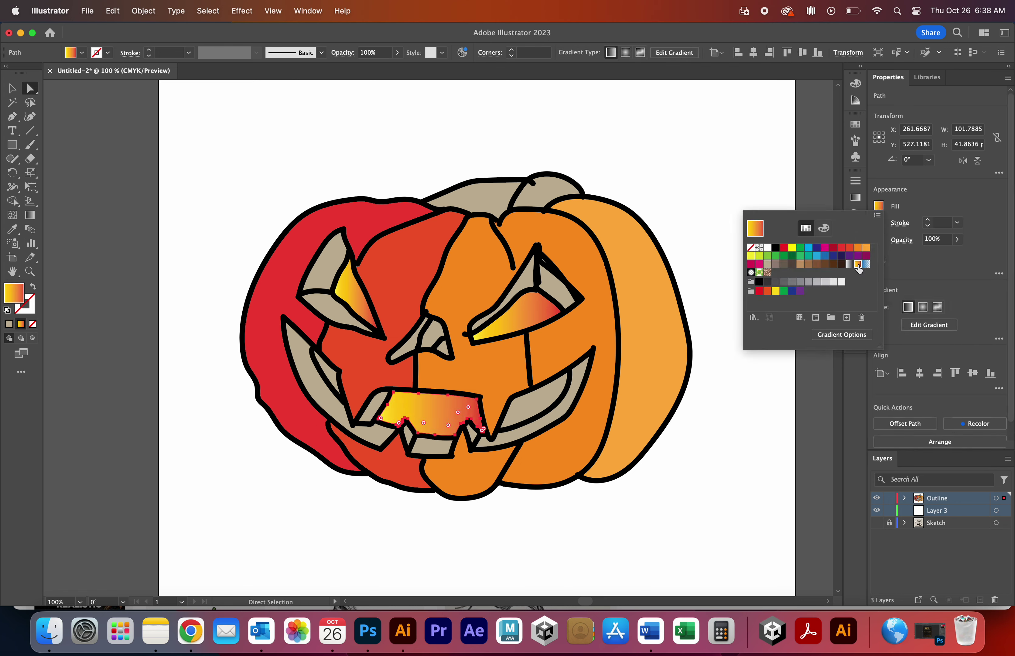
click(576, 544)
click(528, 409)
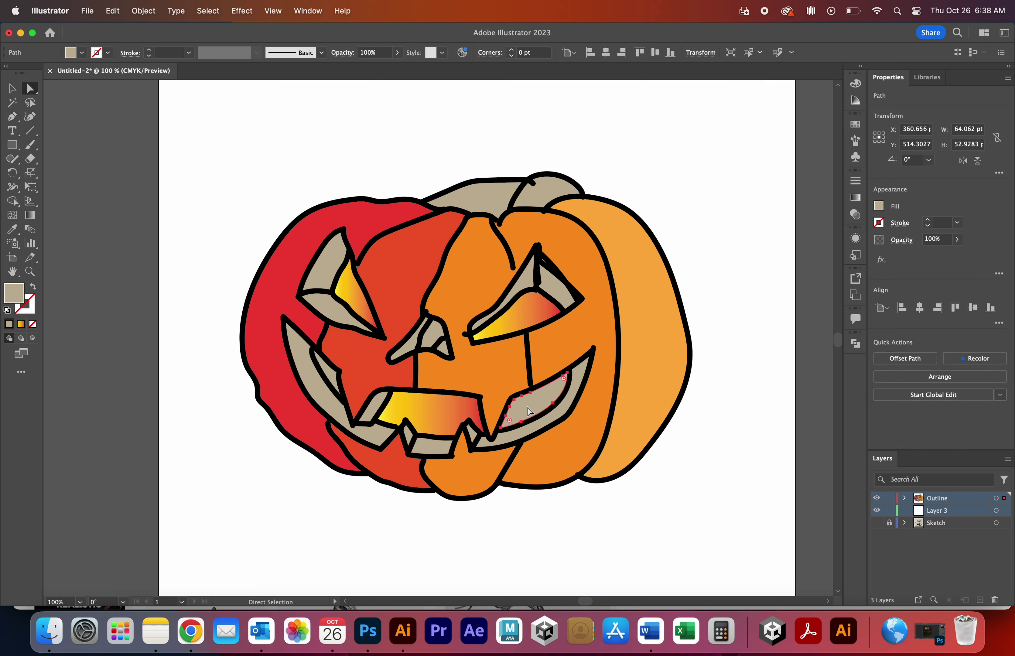
click(879, 207)
click(858, 265)
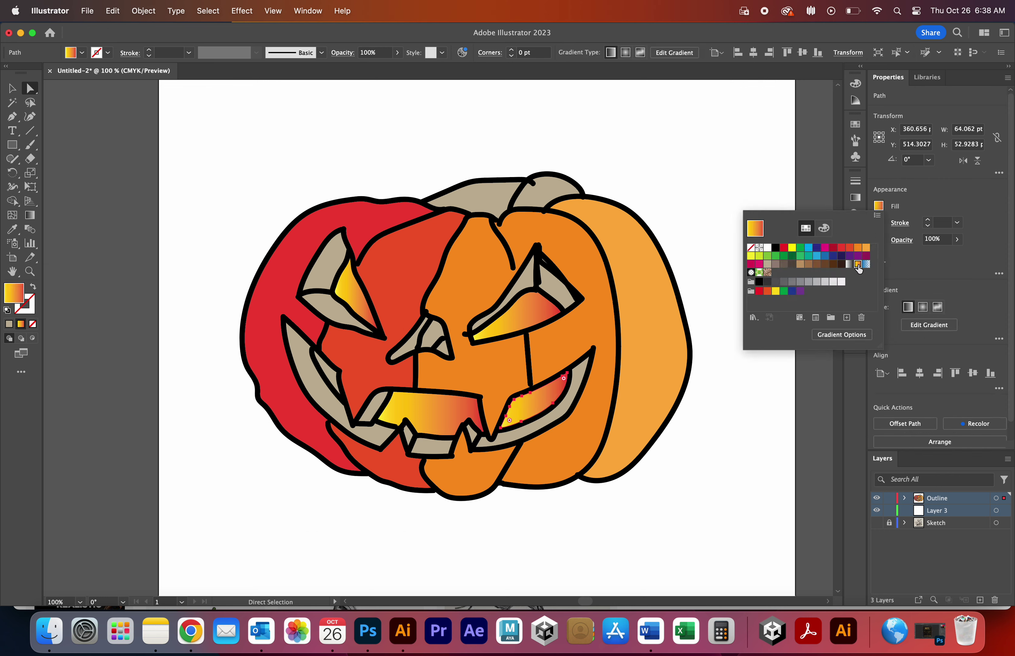
click(330, 377)
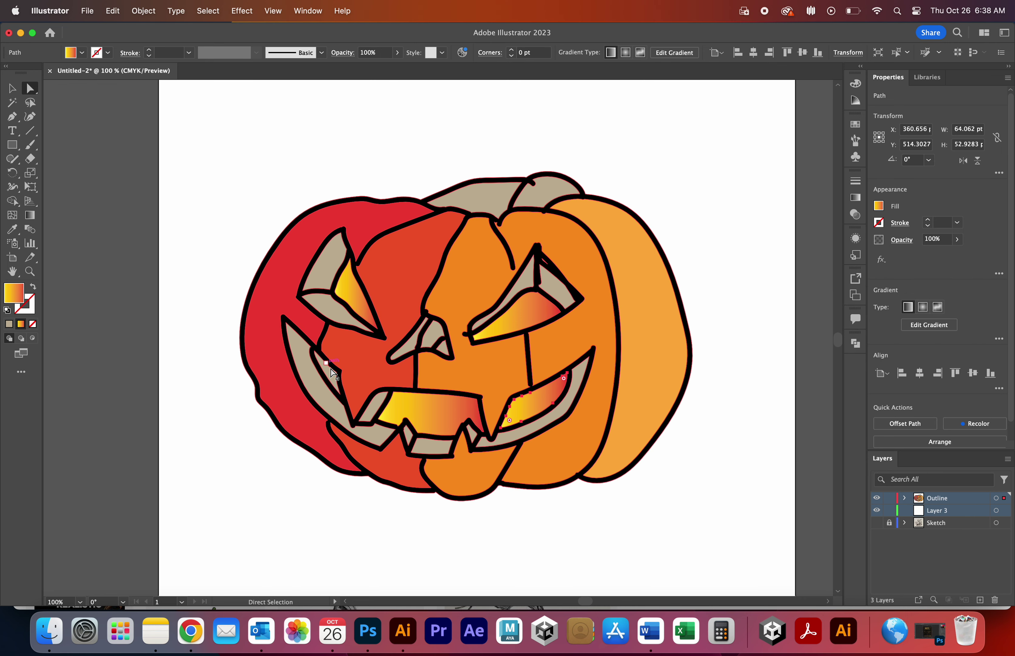
Give the small left mouth piece the gradient, then select the beige stem piece
click(330, 377)
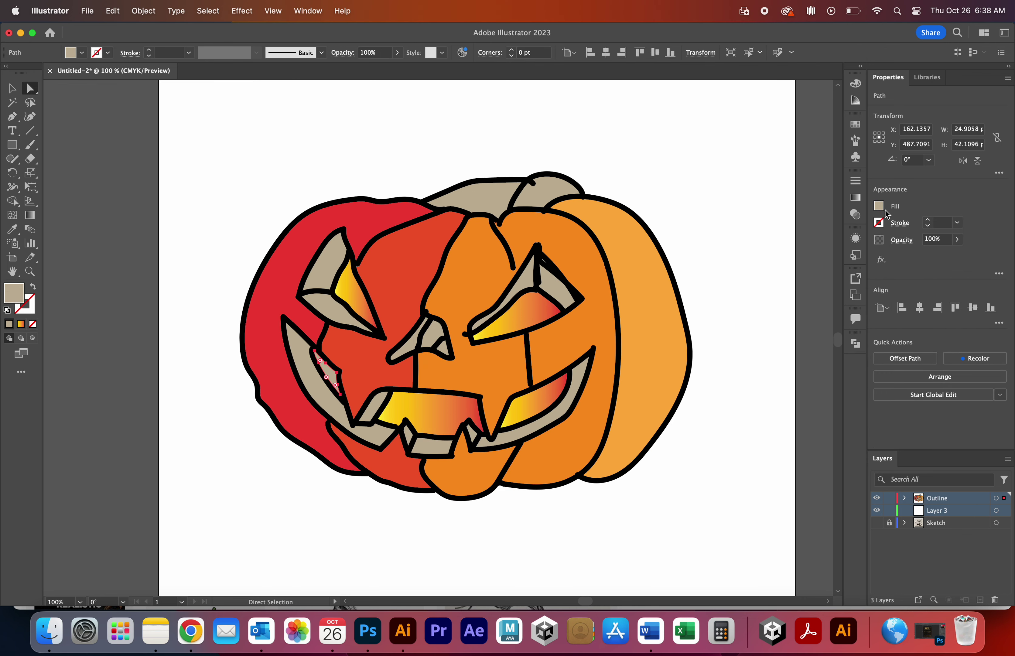
click(880, 207)
click(858, 265)
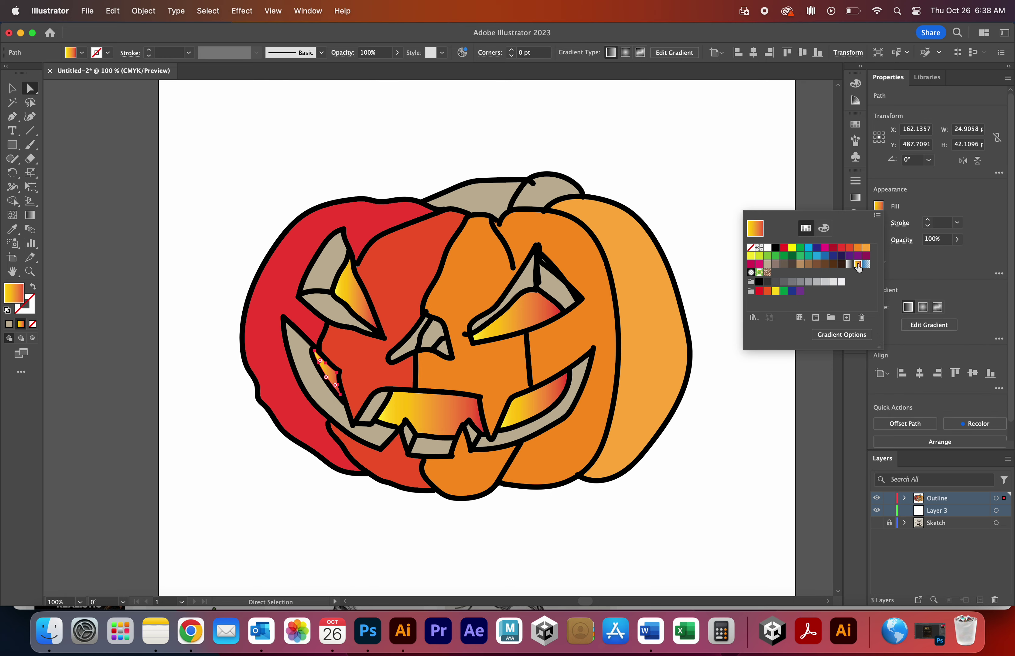
click(393, 516)
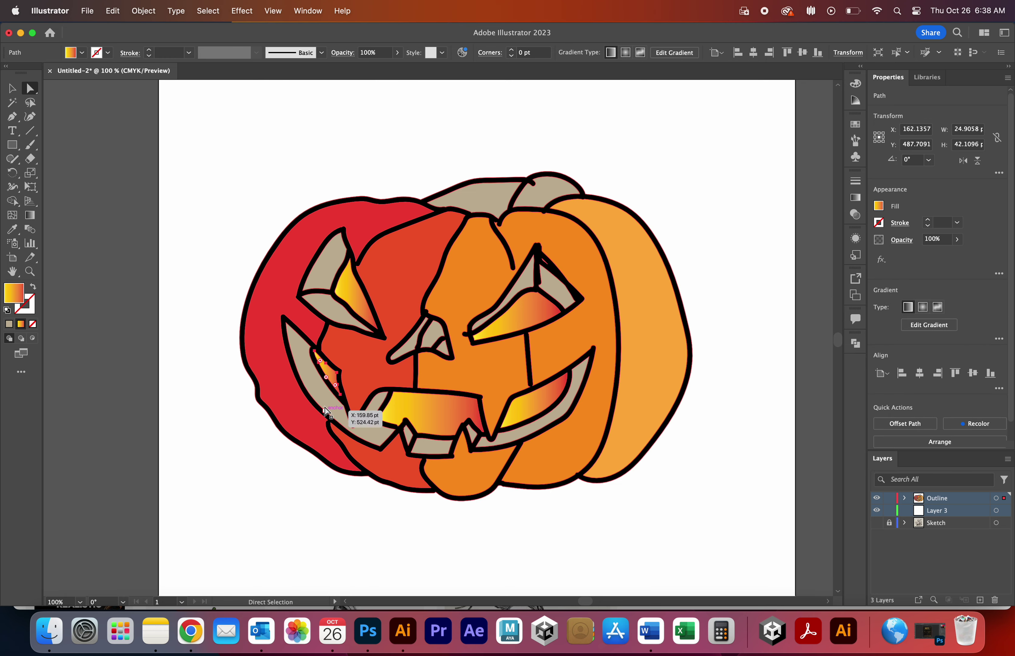
click(490, 202)
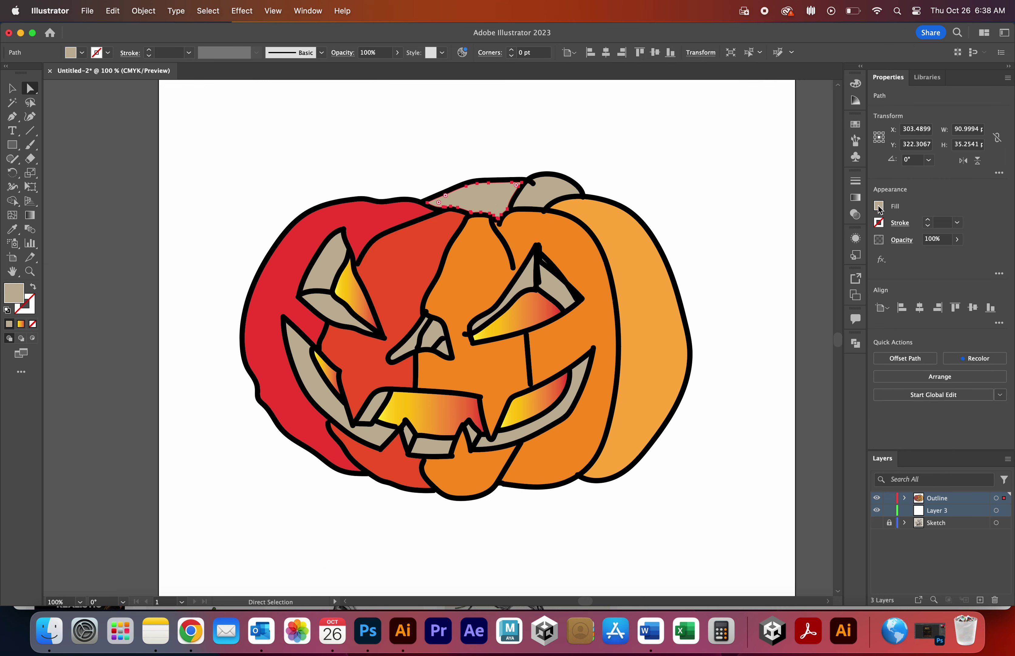
Colour the first stem piece brown using the CMYK mixer, lowering cyan
click(879, 207)
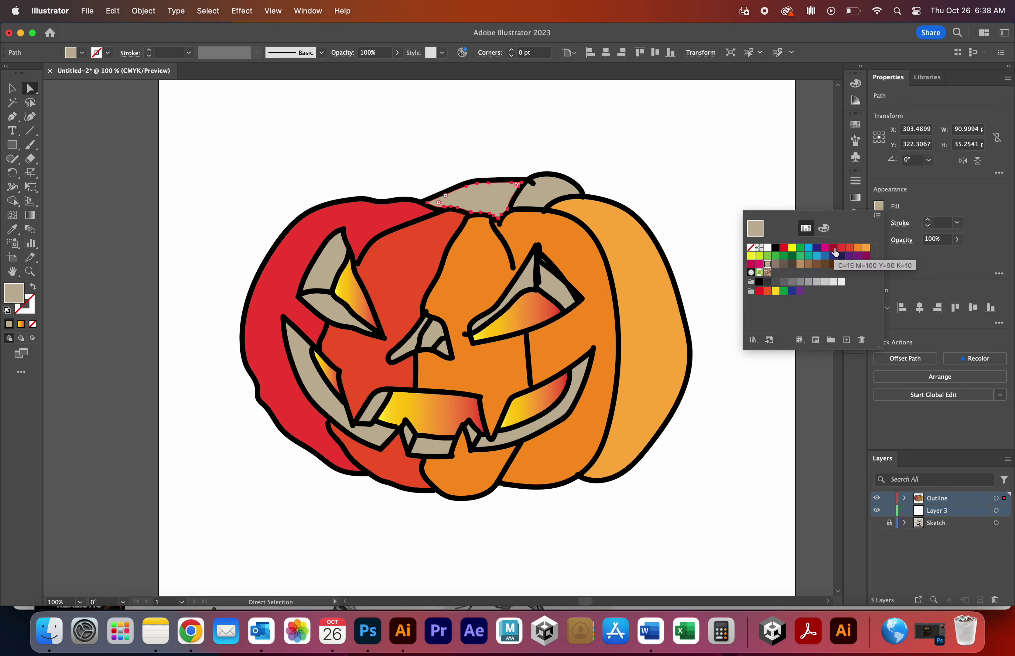
click(824, 229)
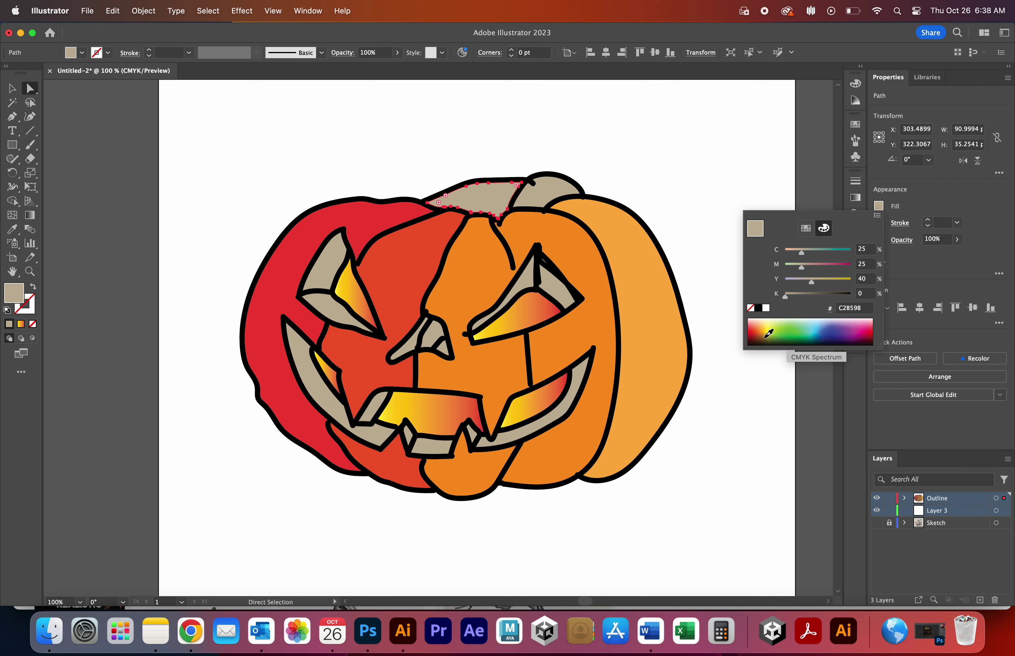
drag(769, 333, 767, 334)
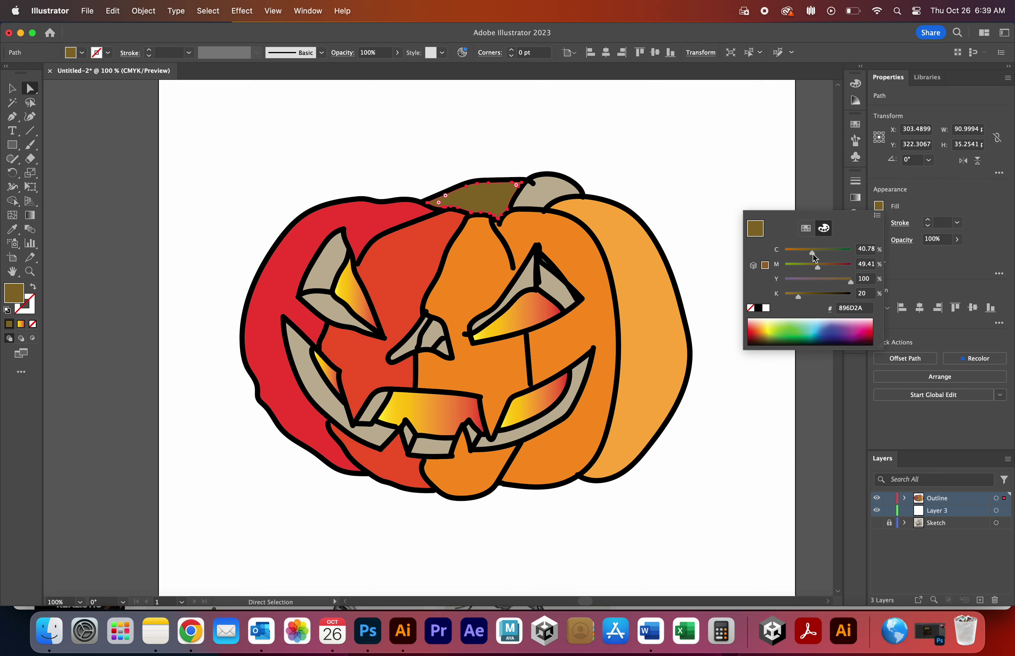
drag(815, 257, 789, 257)
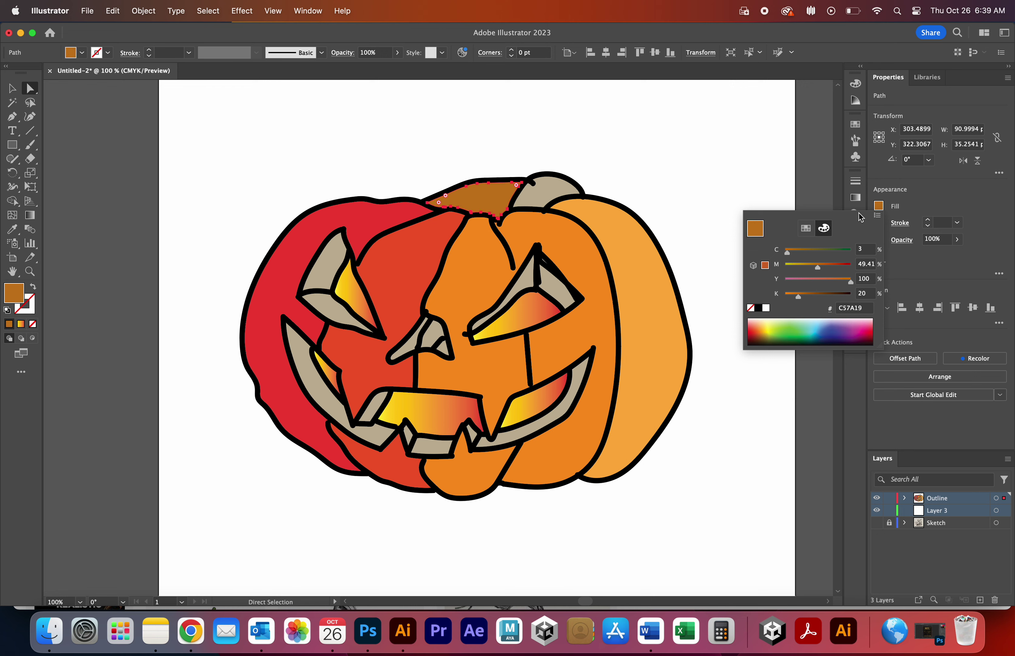
Colour the second stem piece a darker orange-brown (AE6E18), lowering cyan and raising black
click(544, 196)
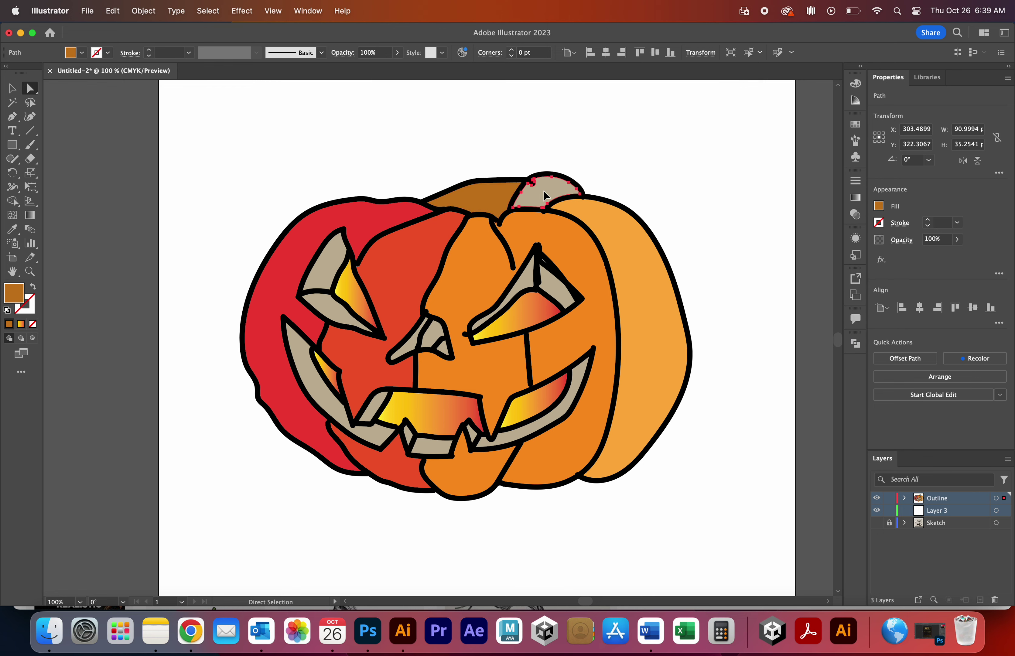
click(879, 207)
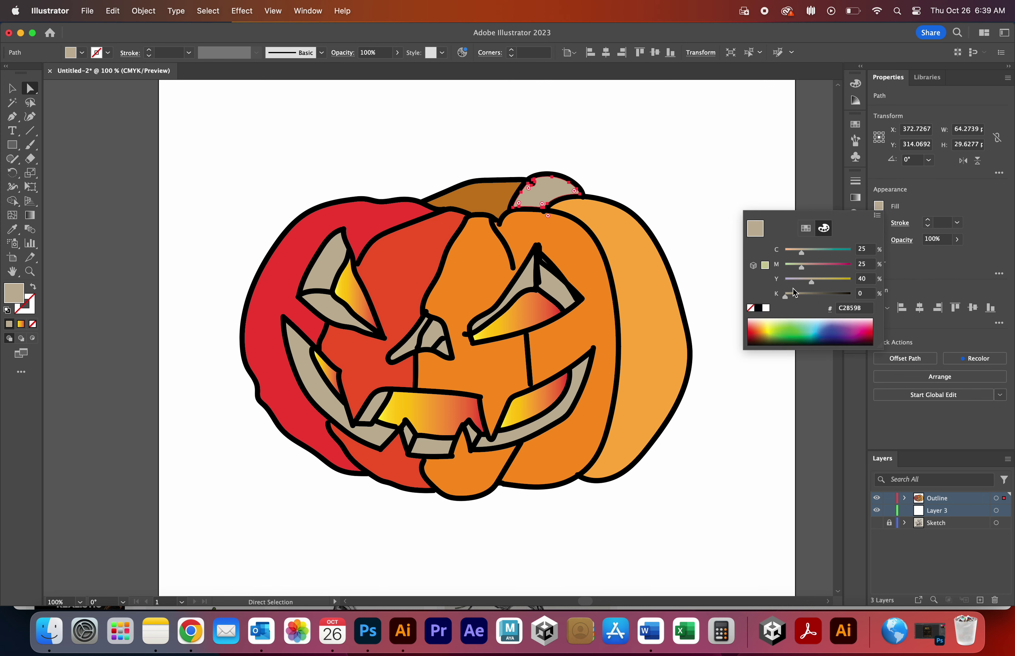
drag(775, 326, 766, 332)
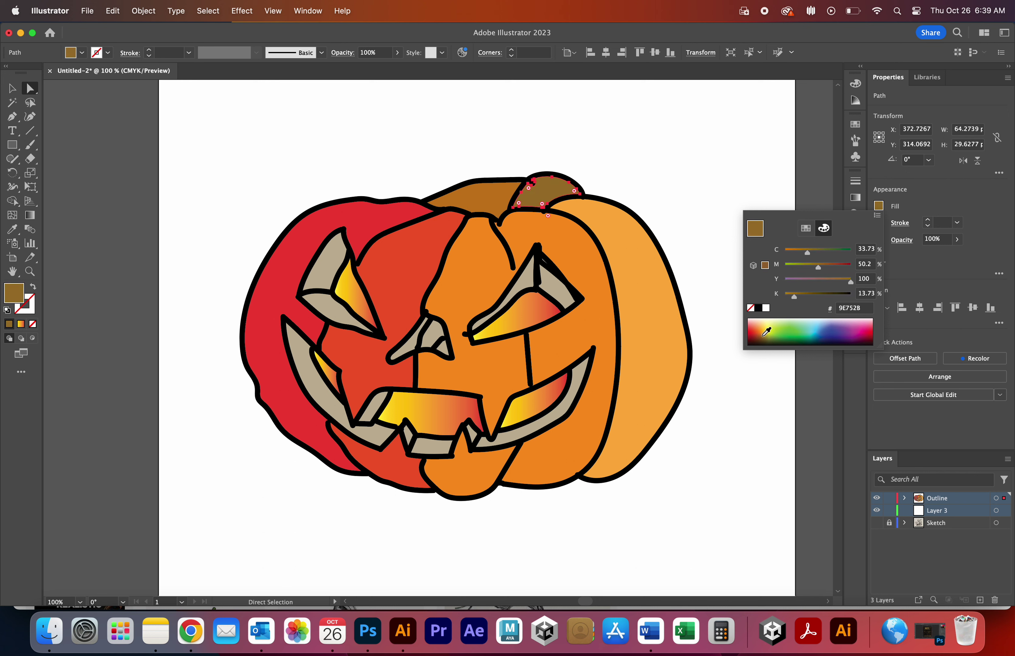
drag(807, 252, 791, 255)
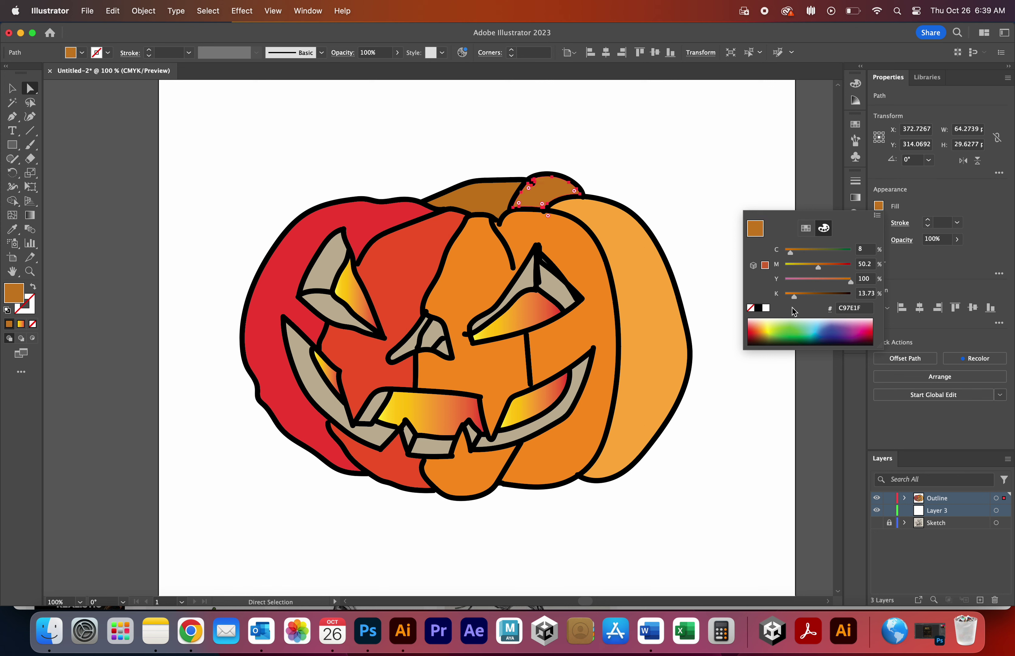
drag(796, 297, 805, 296)
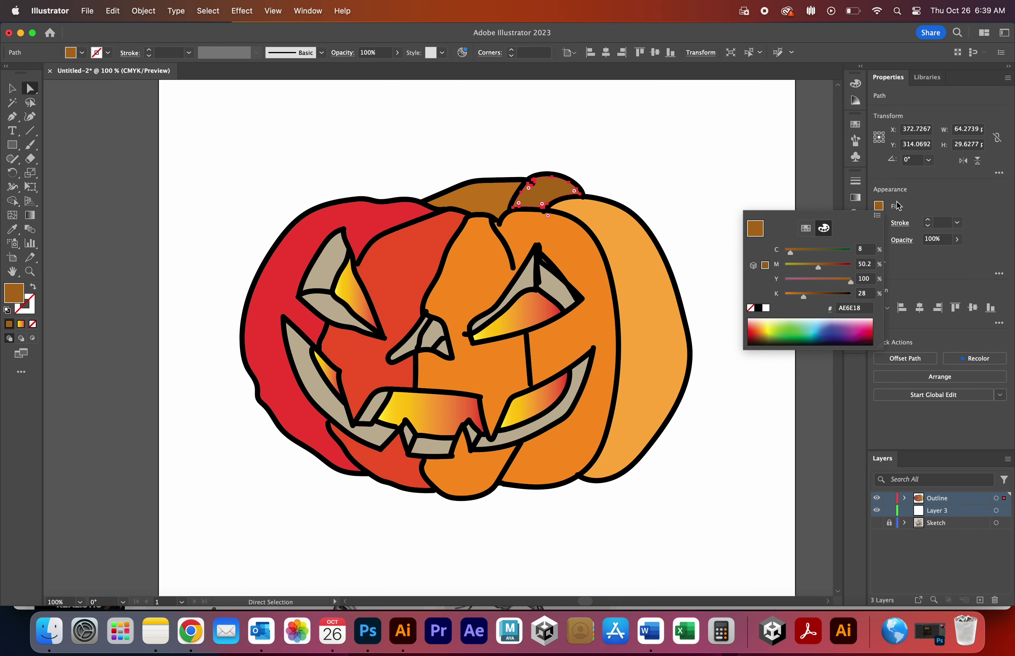
click(907, 207)
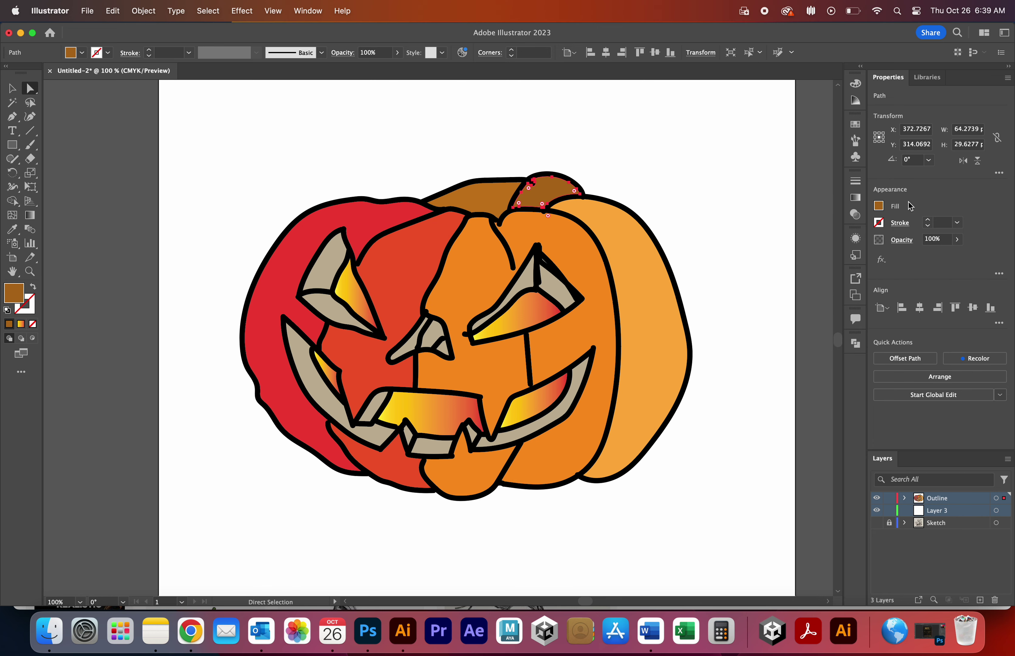
Fill the nose's inner shape with the orange-yellow gradient swatch
click(687, 444)
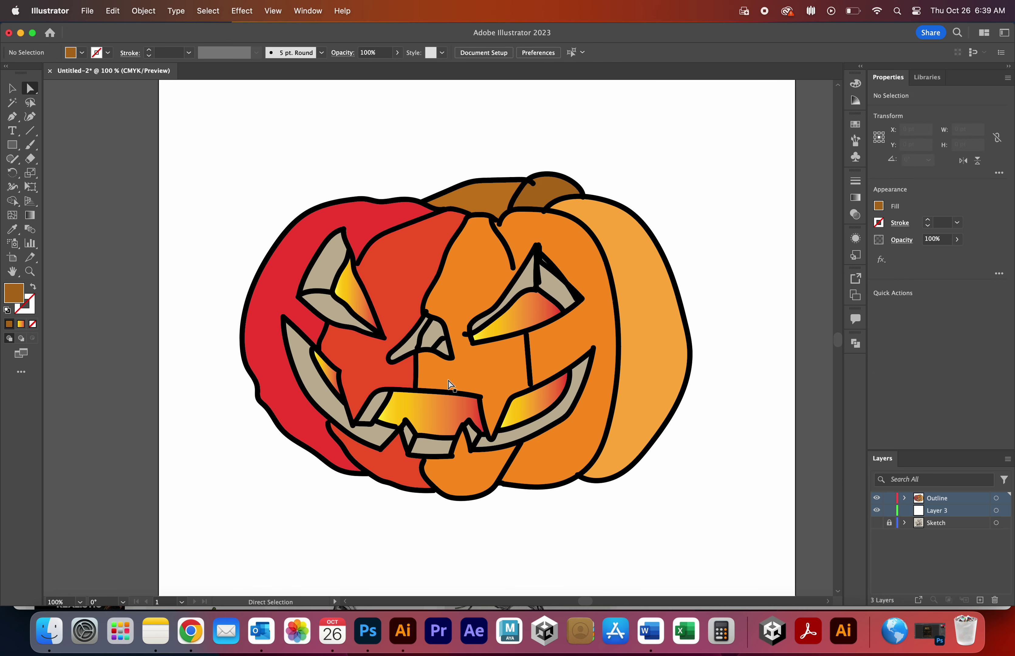
click(439, 337)
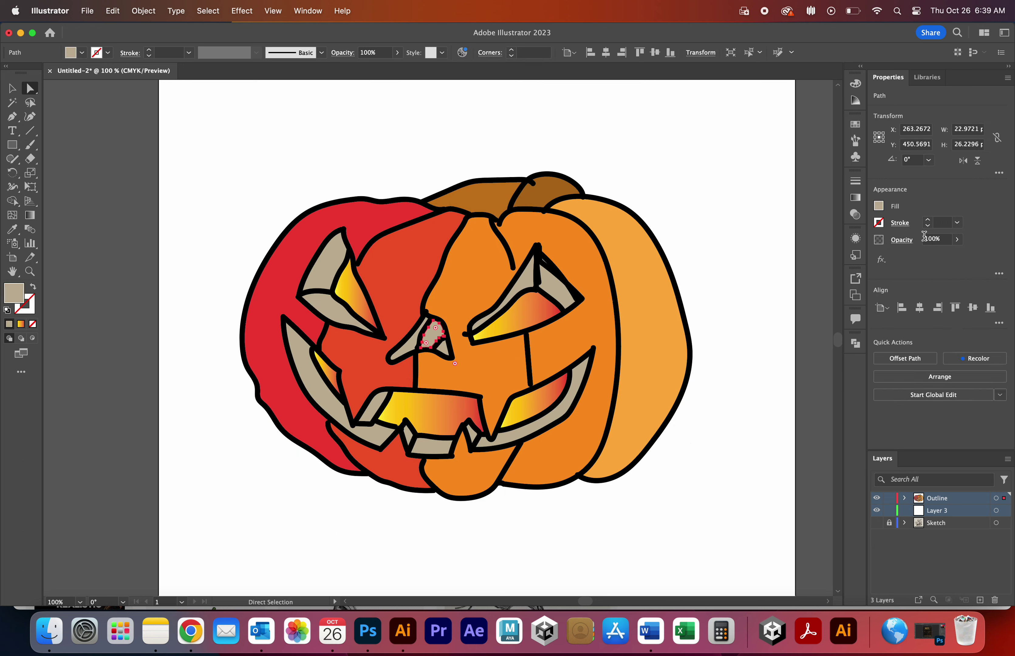
click(879, 206)
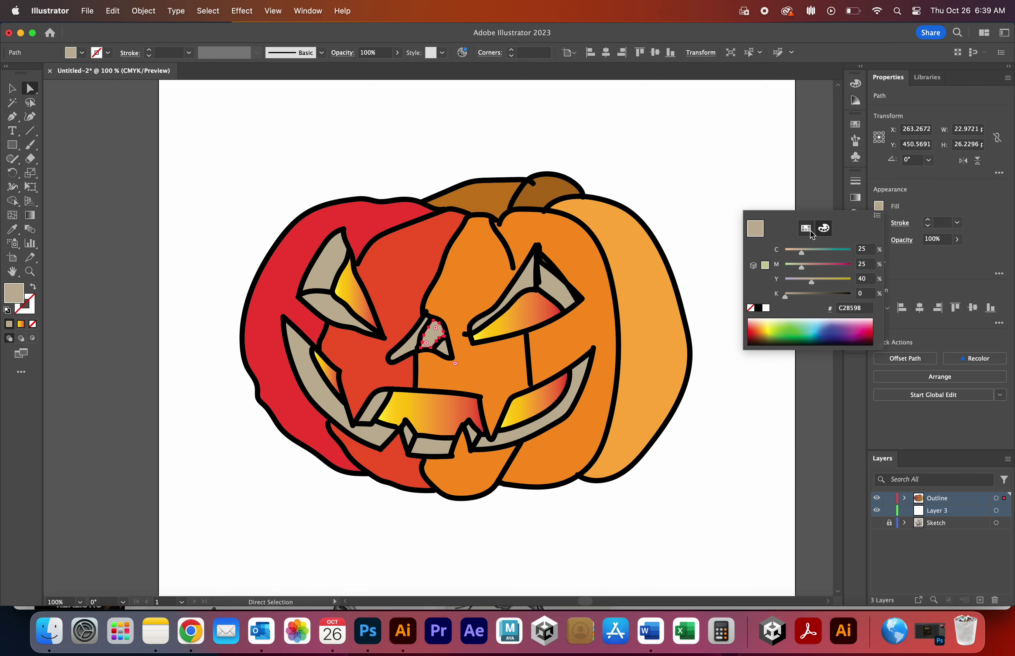
click(806, 228)
click(858, 265)
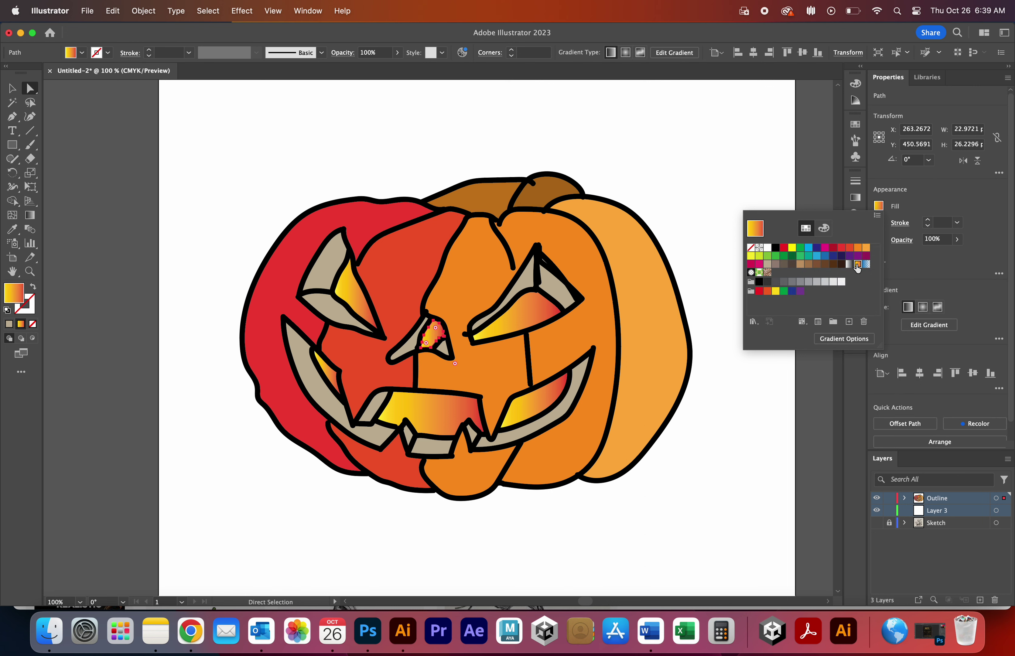
click(701, 475)
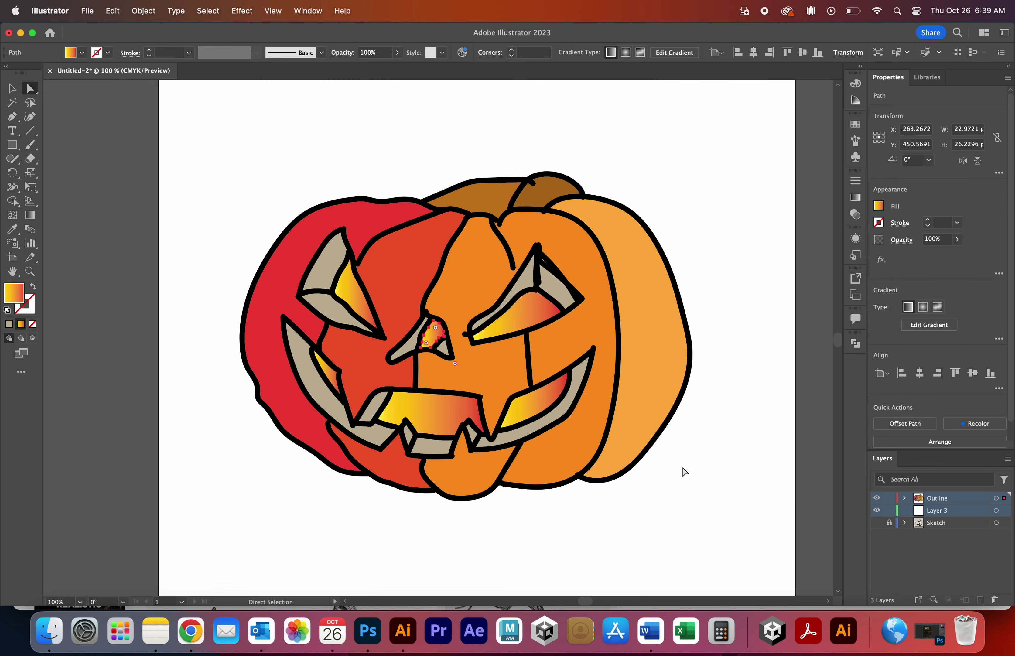
Fill the left mouth piece orange, then darken it with K to CA7916
click(375, 436)
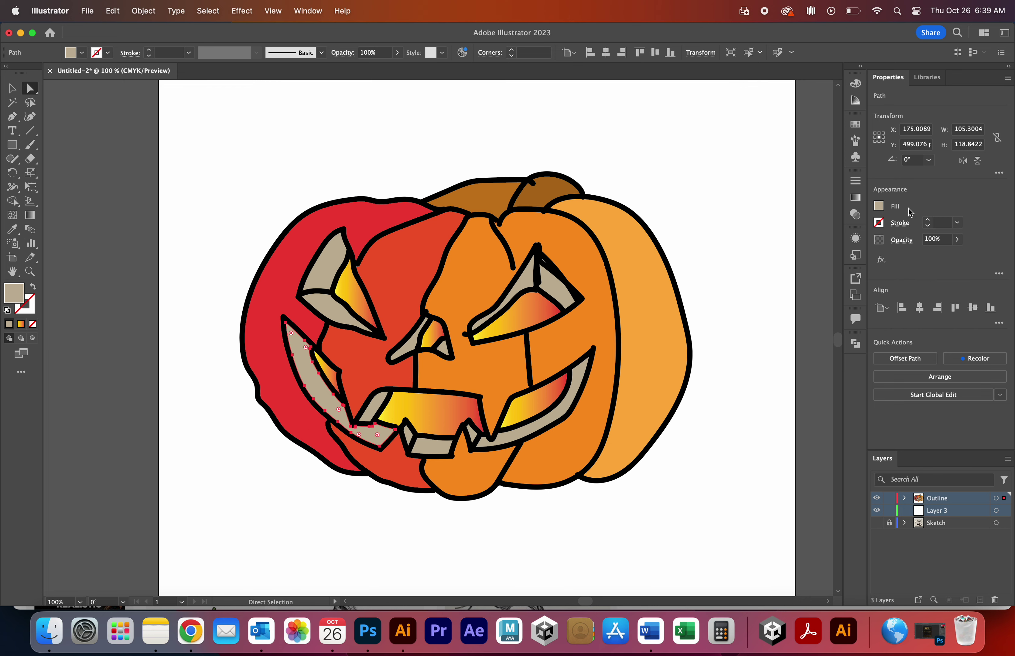
click(879, 206)
click(878, 207)
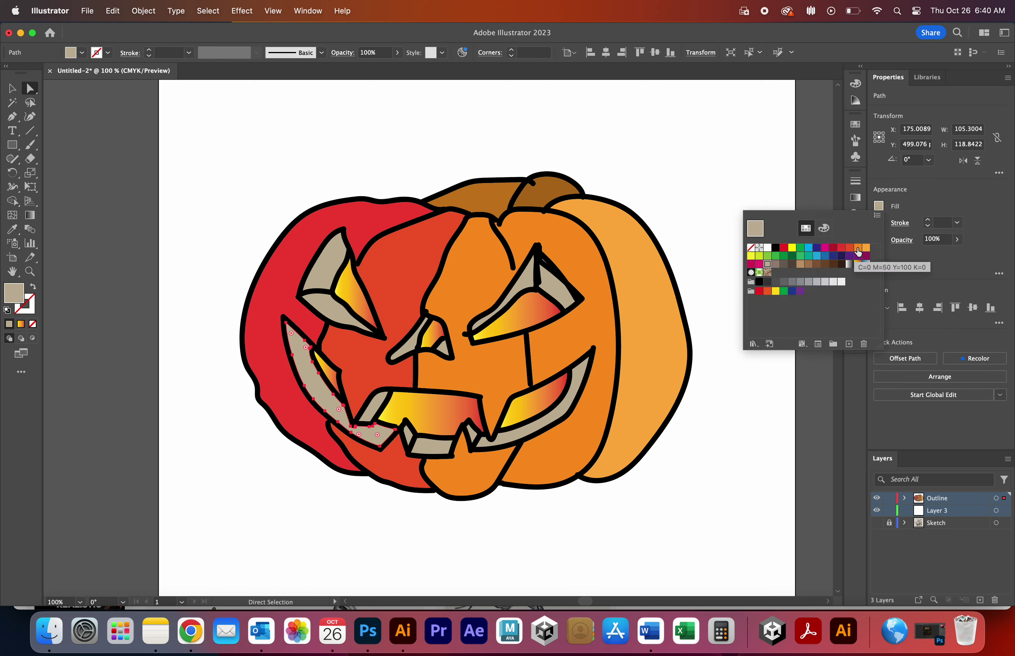
click(858, 249)
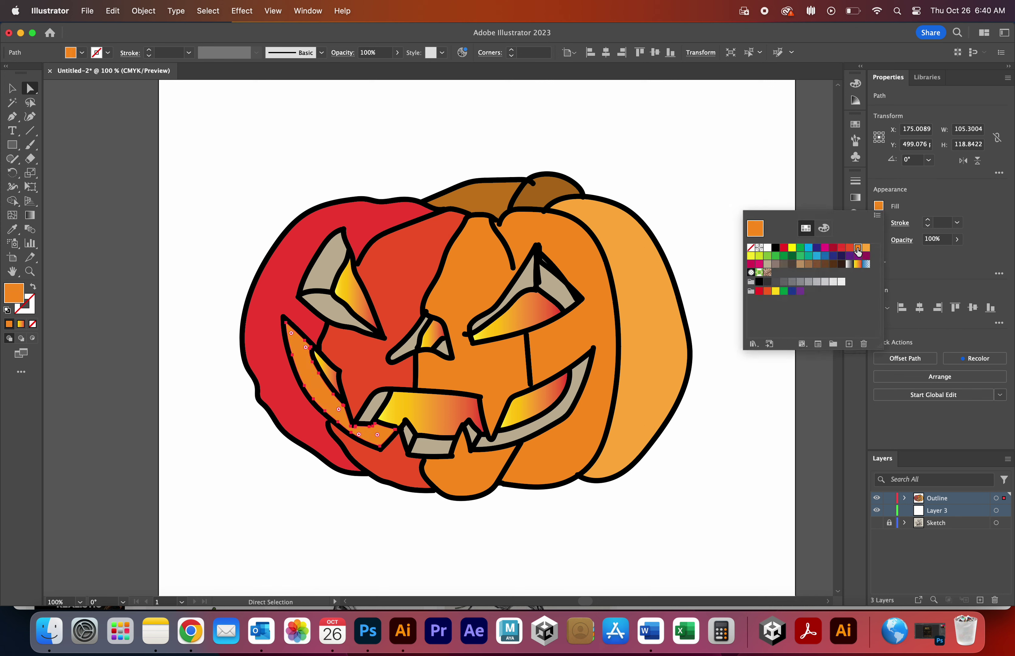
click(824, 228)
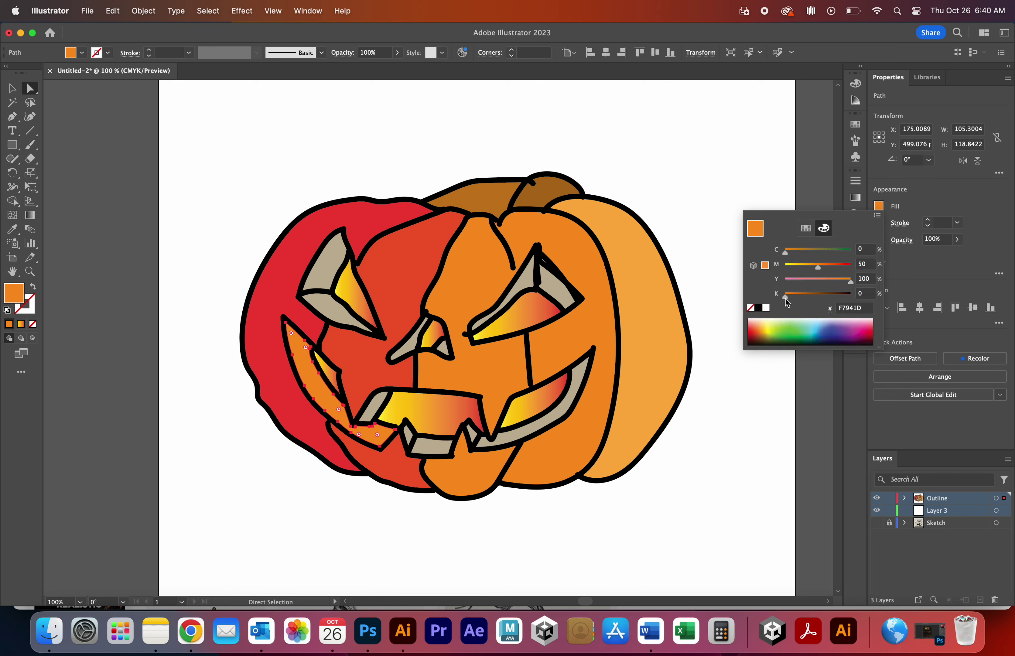
drag(786, 297, 799, 297)
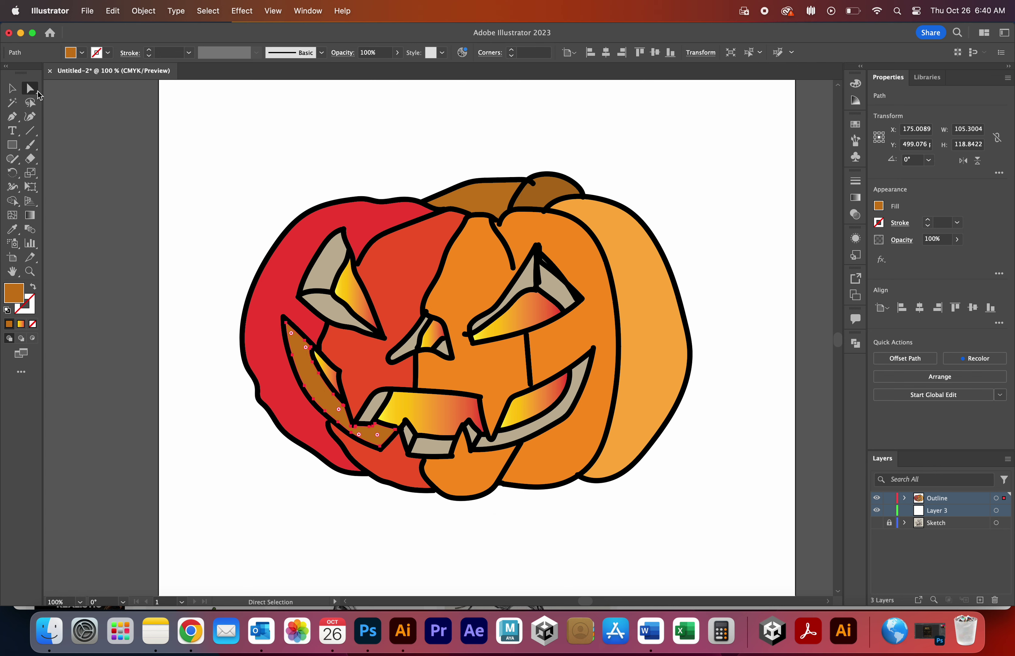
Eyedropper the brown mouth fill onto the beige bottom tooth
click(431, 446)
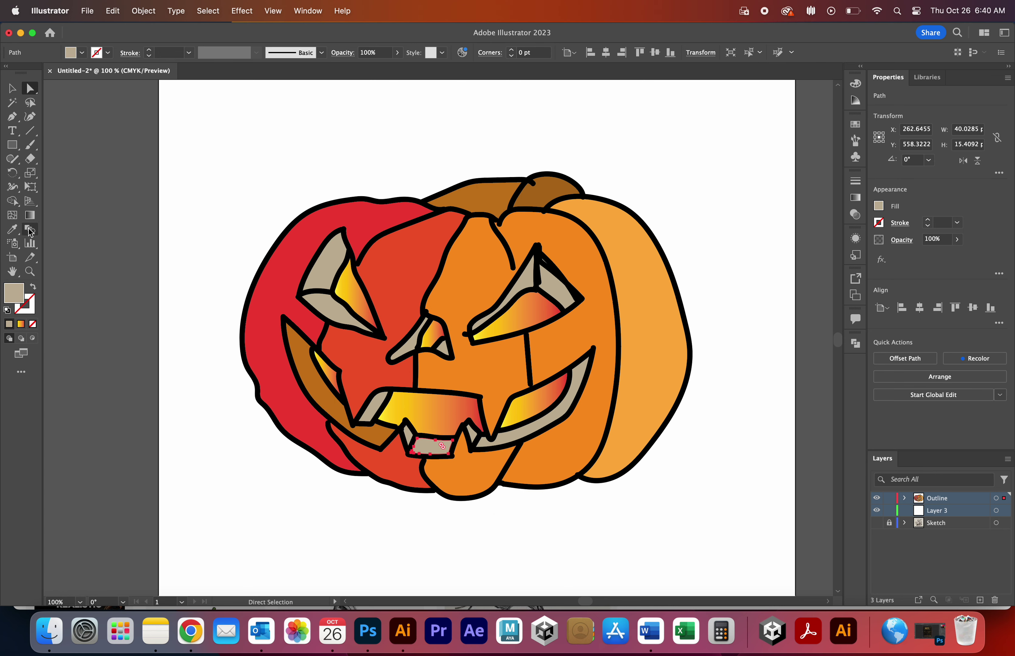
click(12, 229)
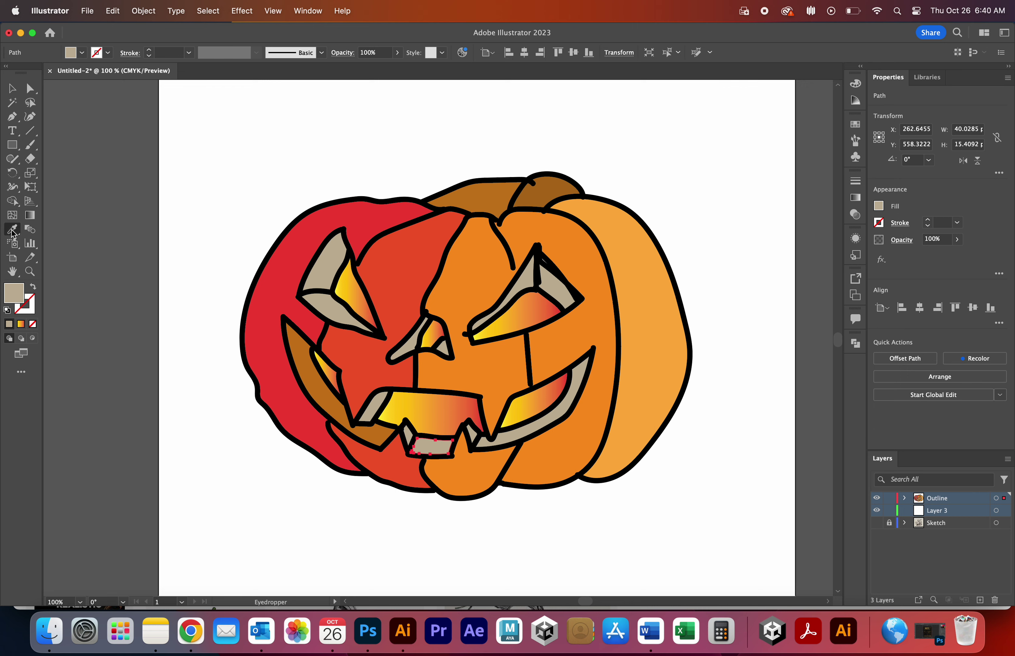
click(384, 433)
click(11, 90)
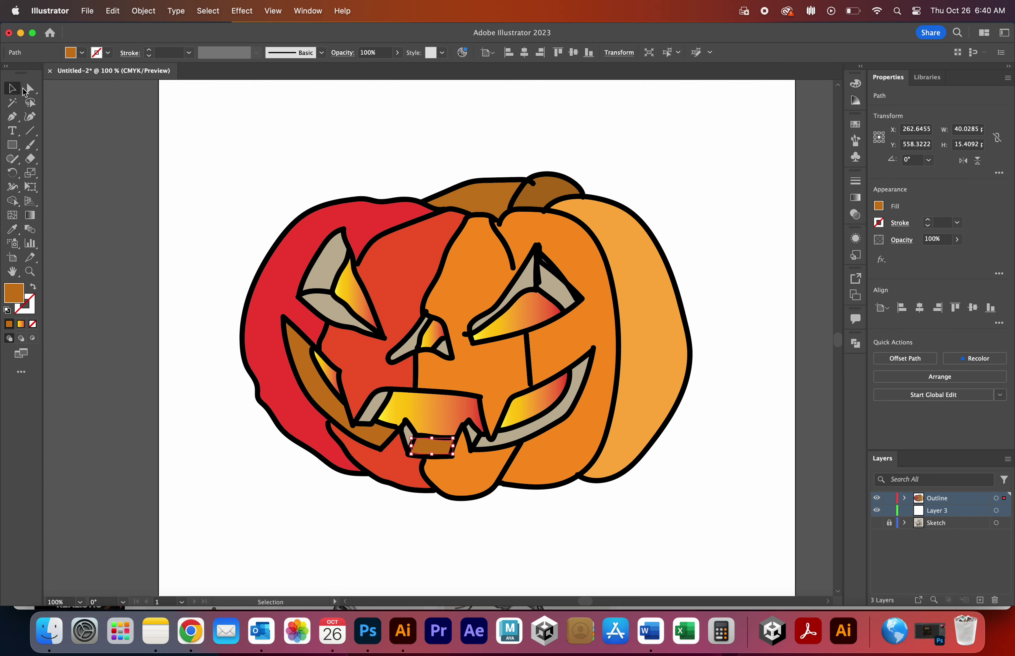
Give the thin right mouth strip the same brown fill with the Eyedropper
click(528, 433)
click(517, 439)
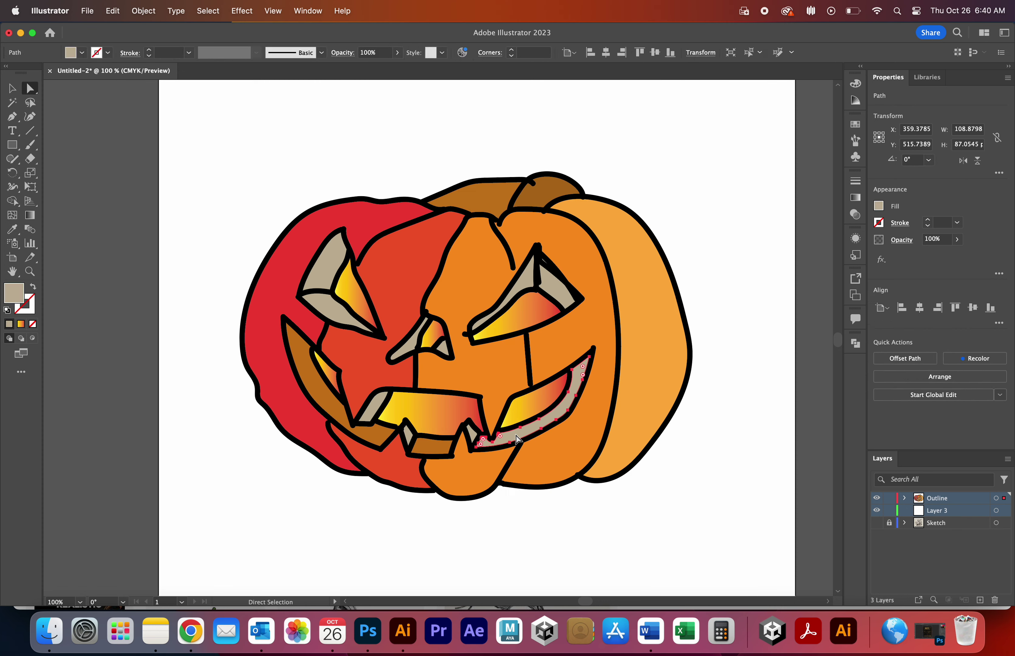
click(12, 229)
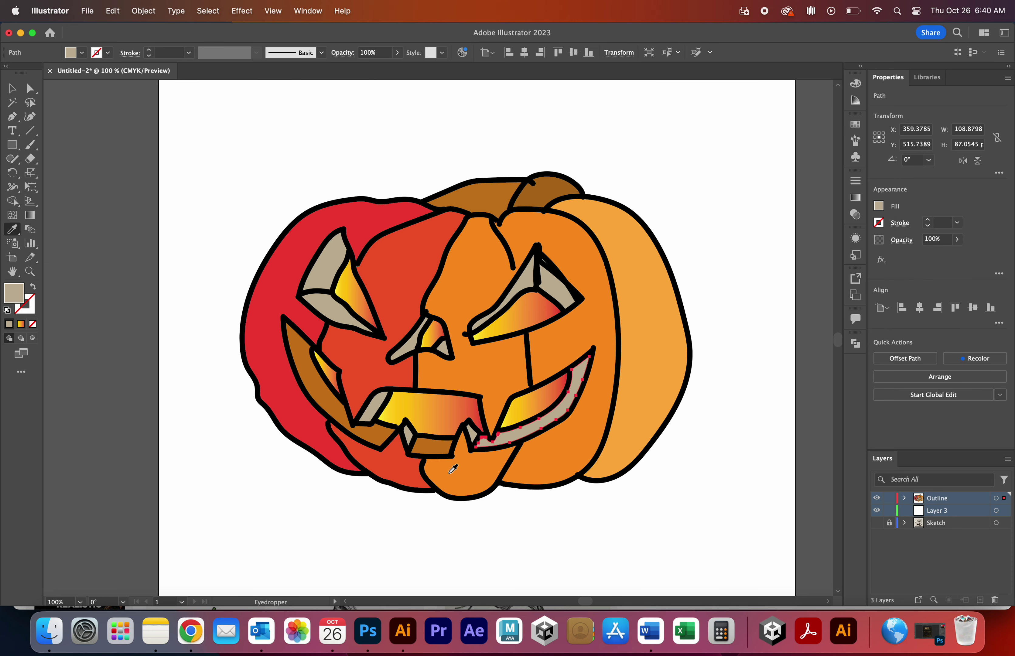
click(438, 444)
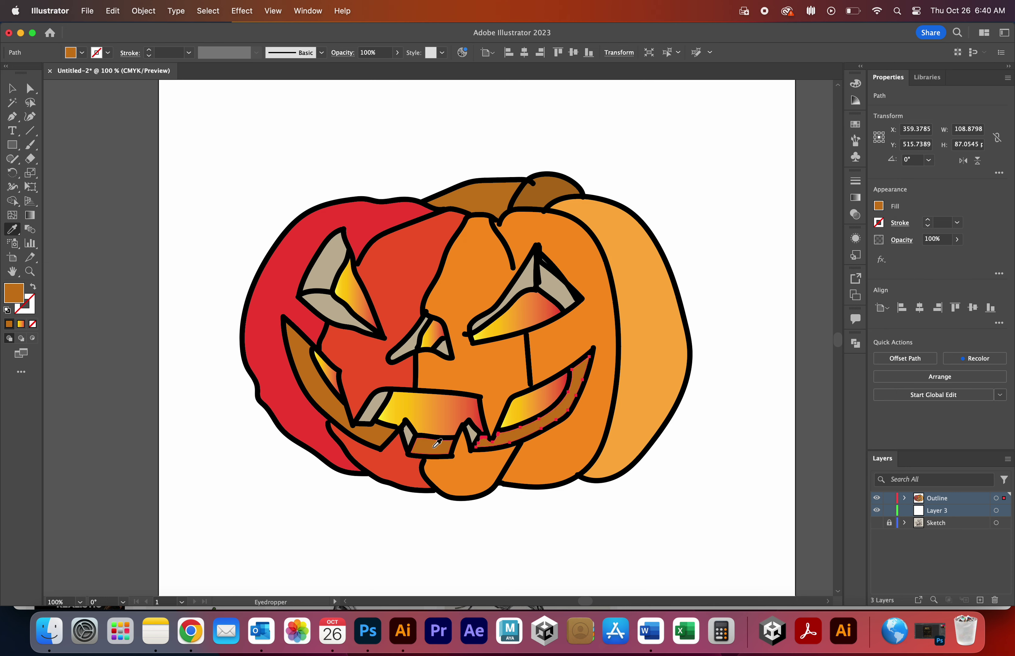
click(30, 89)
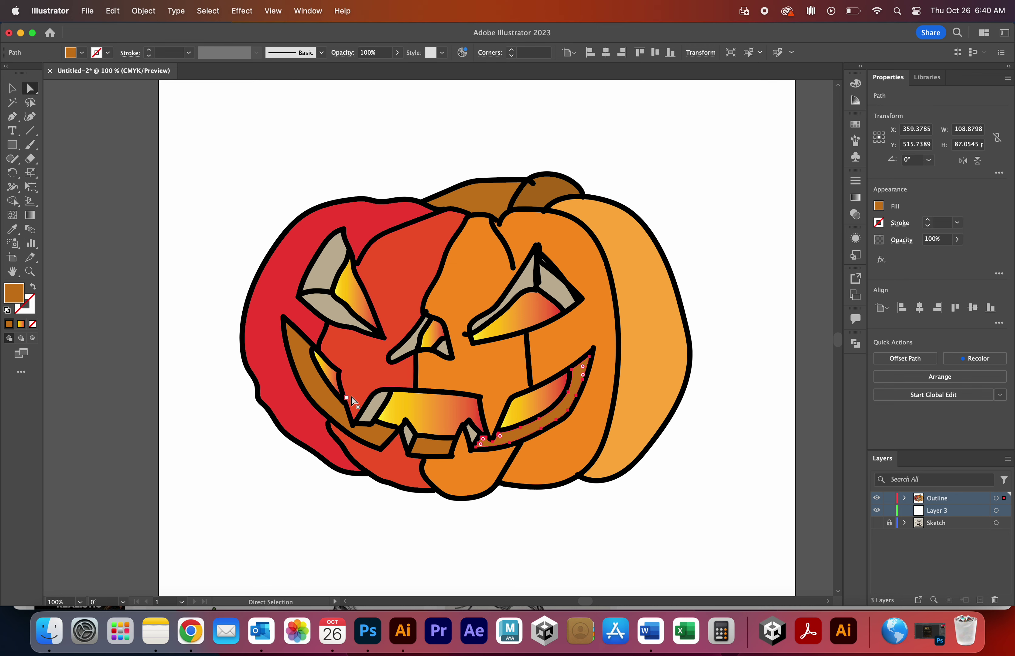
Eyedropper the brown onto the left eye's beige piece, then select the nose shape
click(333, 310)
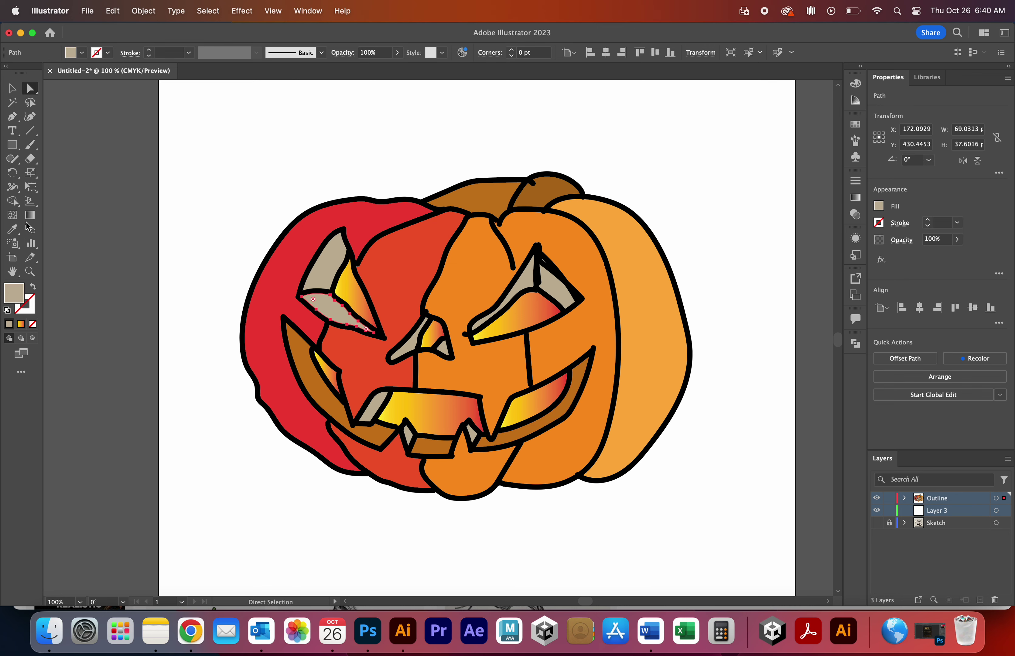
click(17, 230)
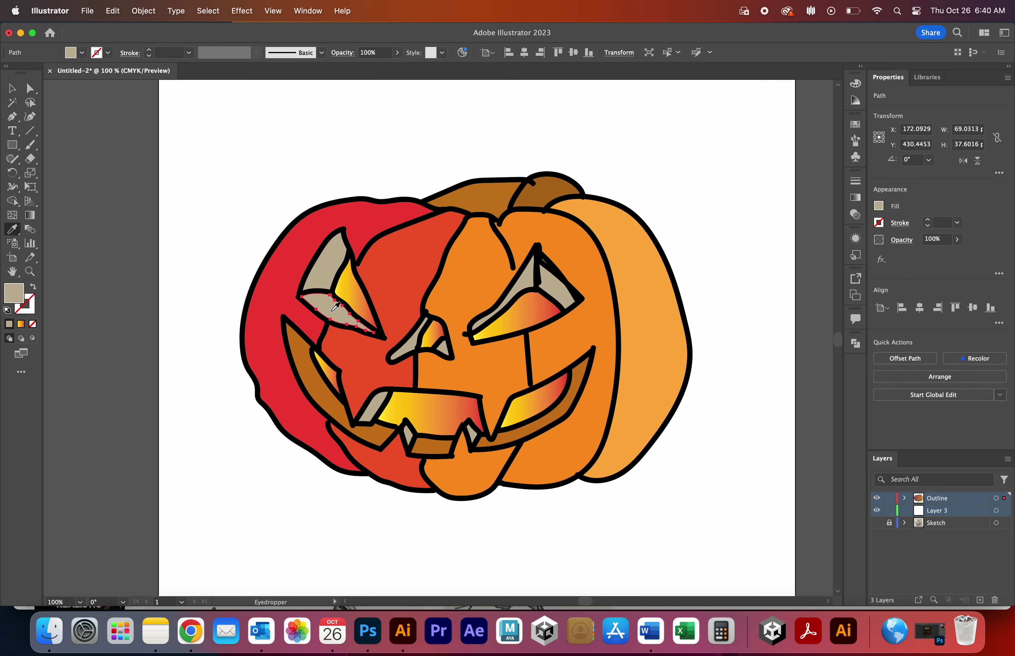
click(301, 349)
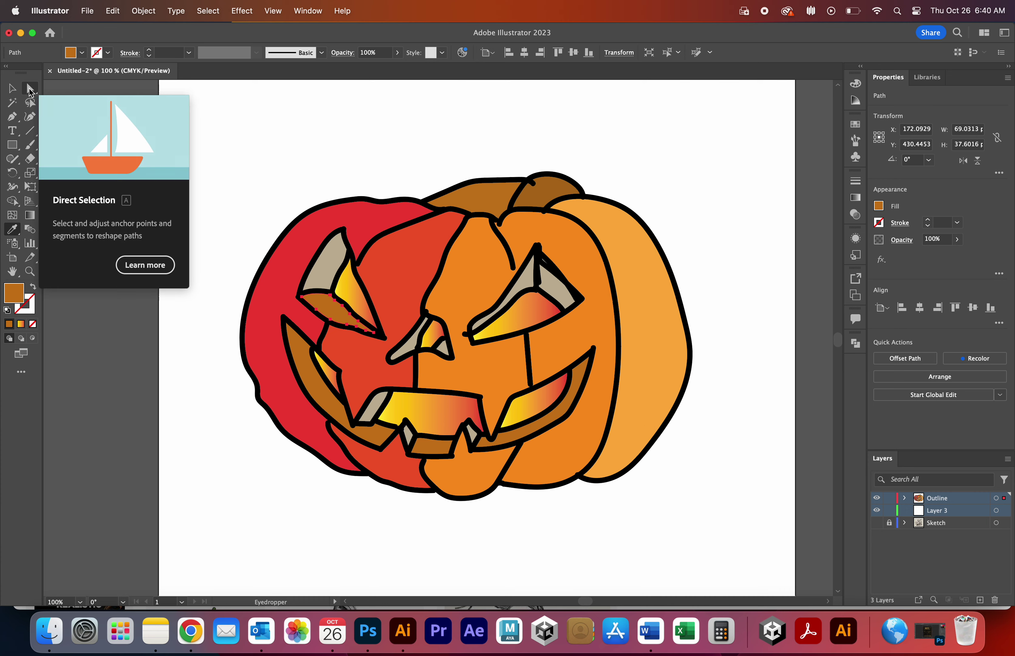
click(29, 88)
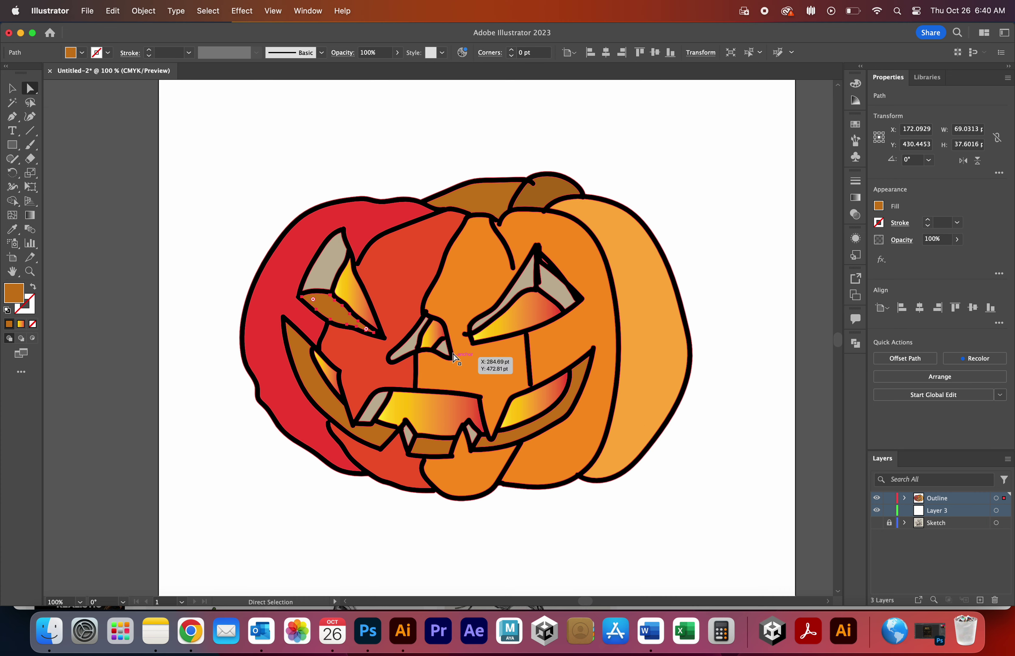
click(443, 350)
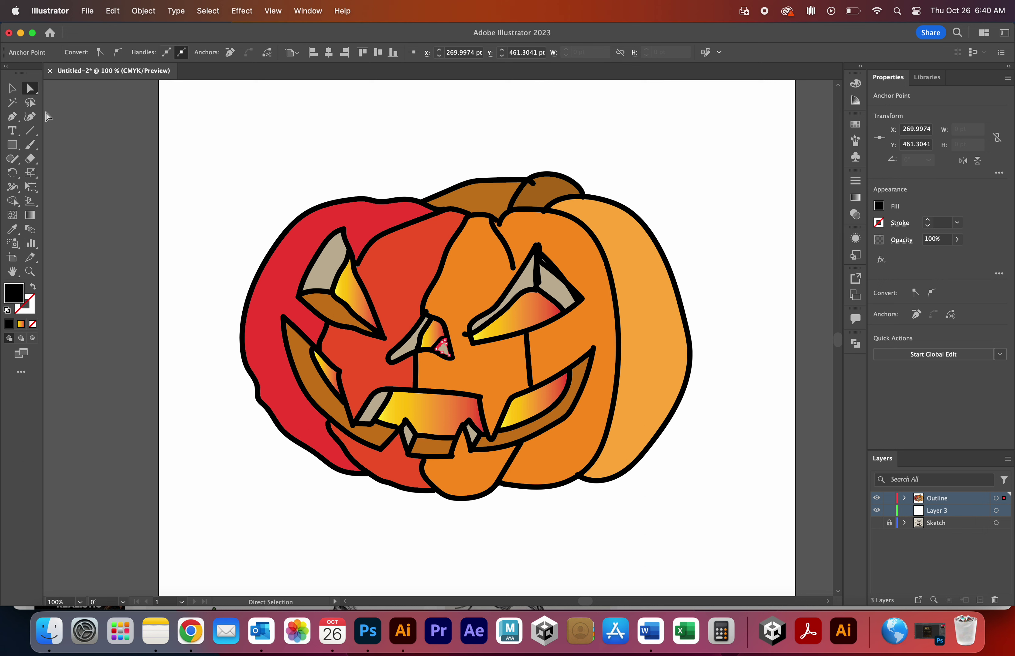
click(13, 230)
click(321, 391)
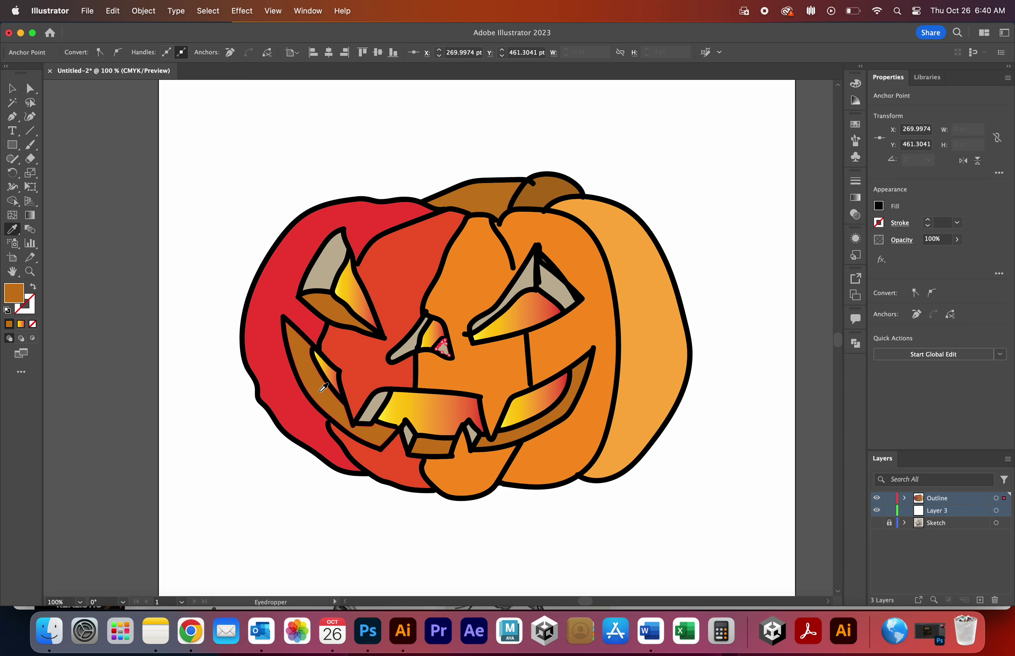
key(ctrl+z)
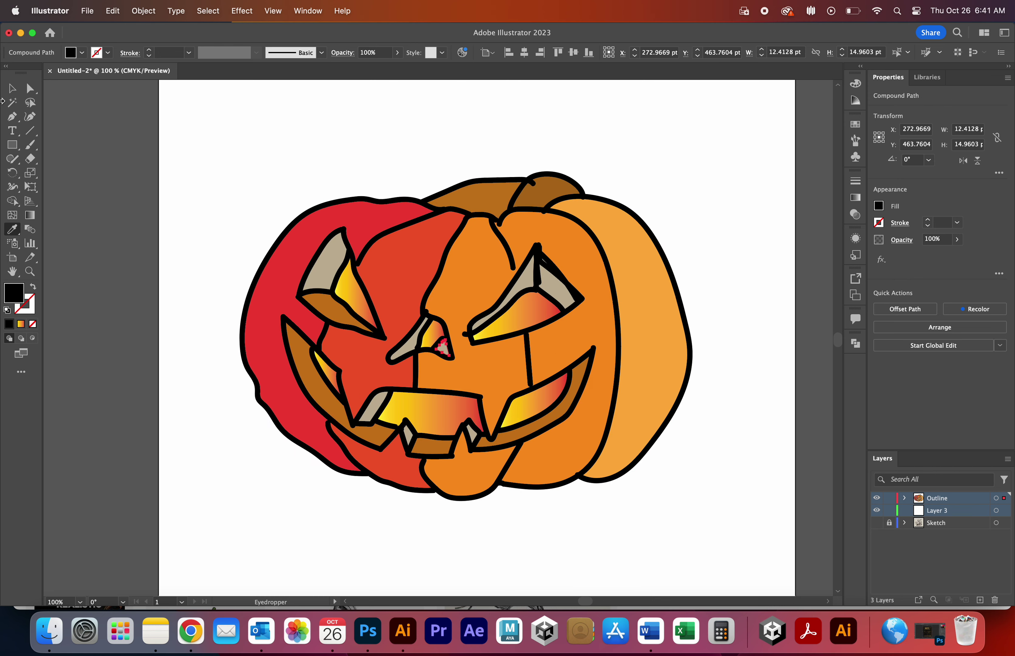
click(261, 510)
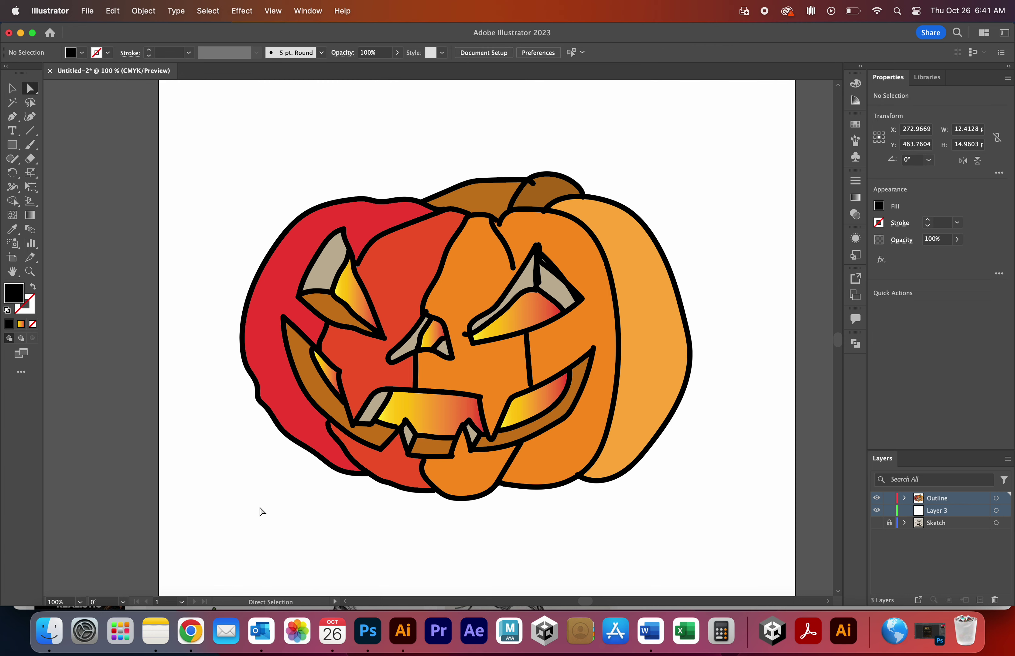
click(444, 349)
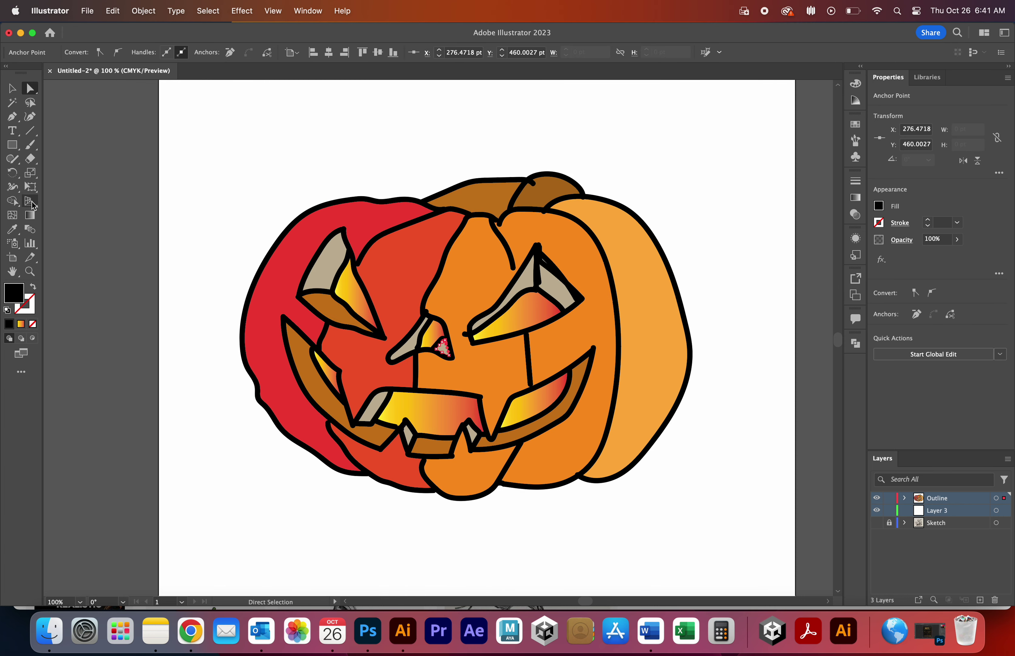
click(13, 230)
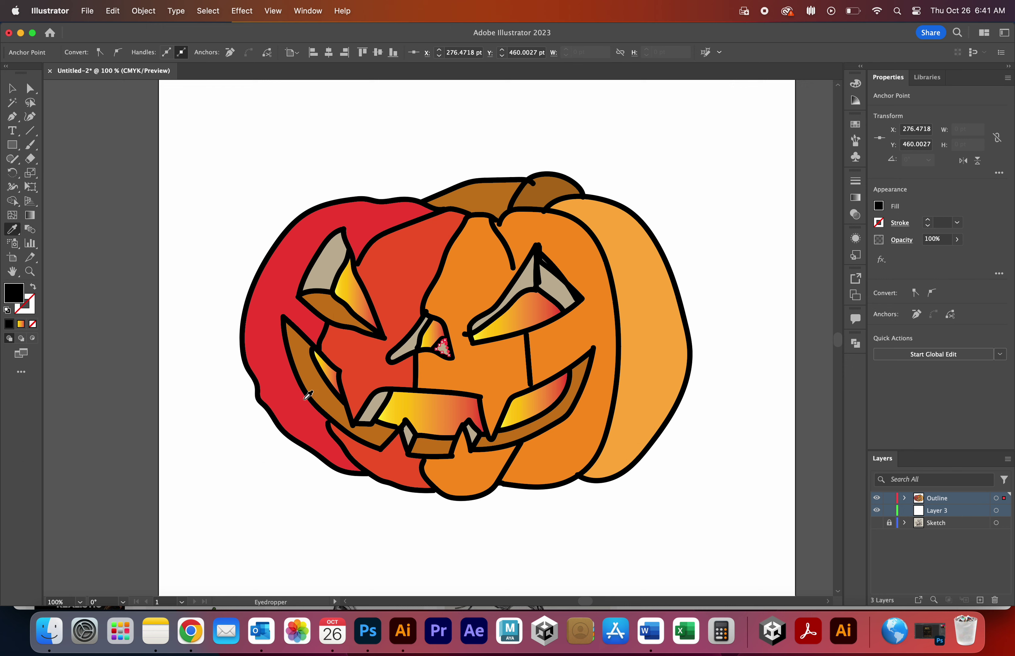
click(317, 388)
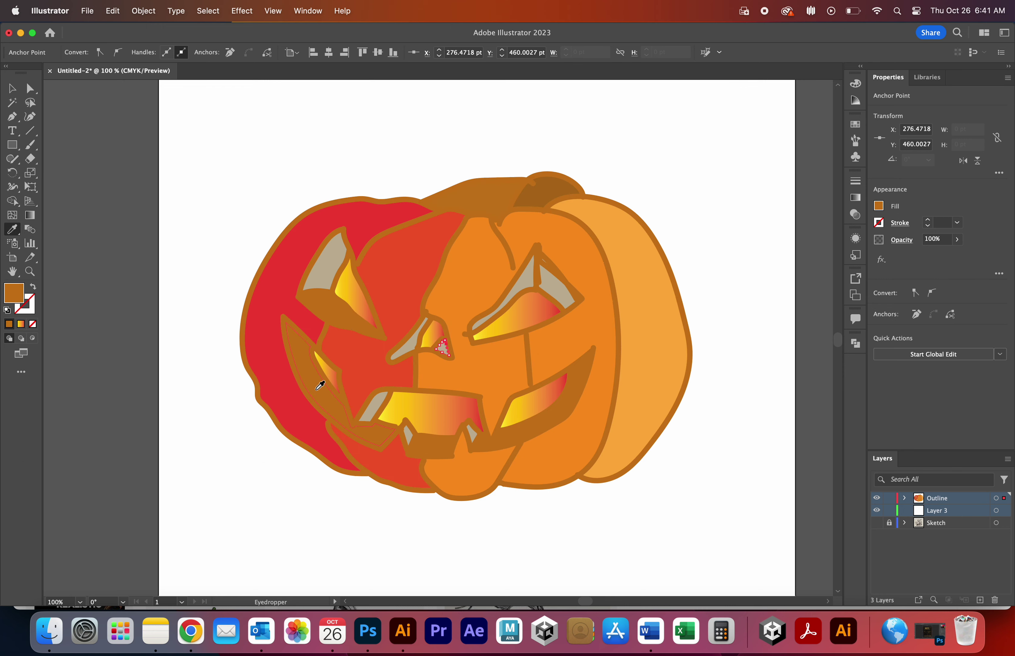
key(cmd+z)
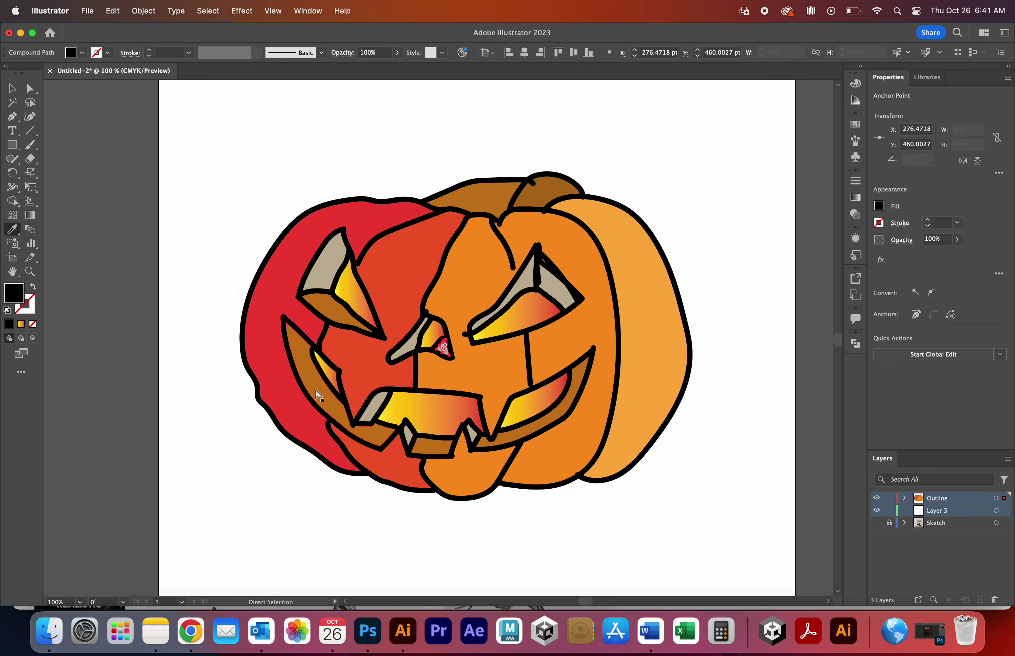
key(cmd+z)
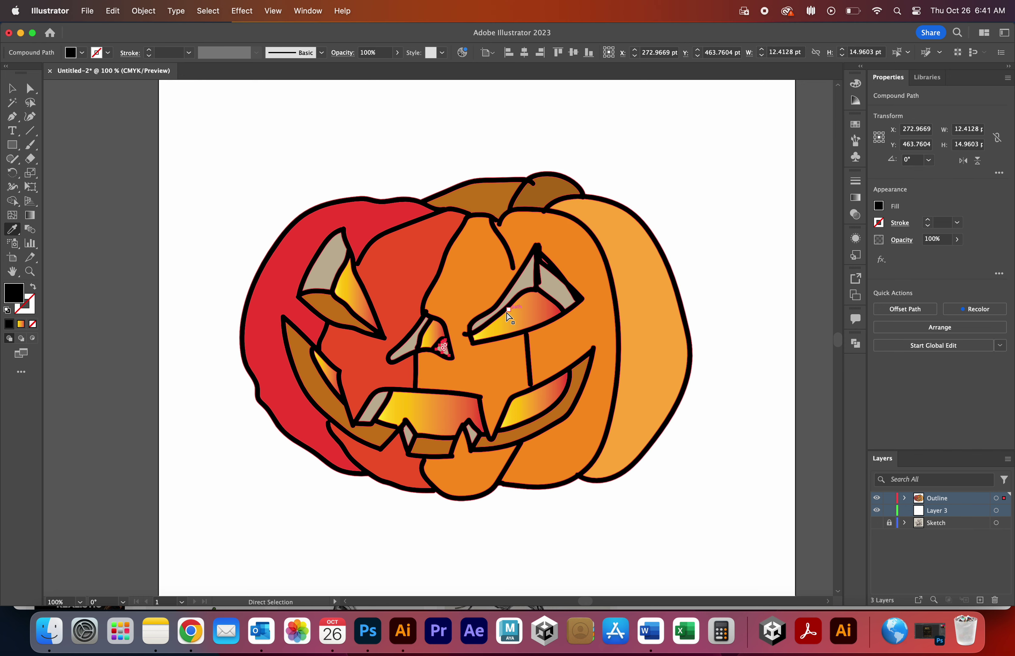
Zoom in, direct-select the beige nose triangle, pick the Eyedropper, and zoom out to 200%
key(cmd+plus)
key(cmd+plus)
key(cmd+plus)
key(cmd+plus)
key(cmd+plus)
key(cmd+plus)
key(cmd+plus)
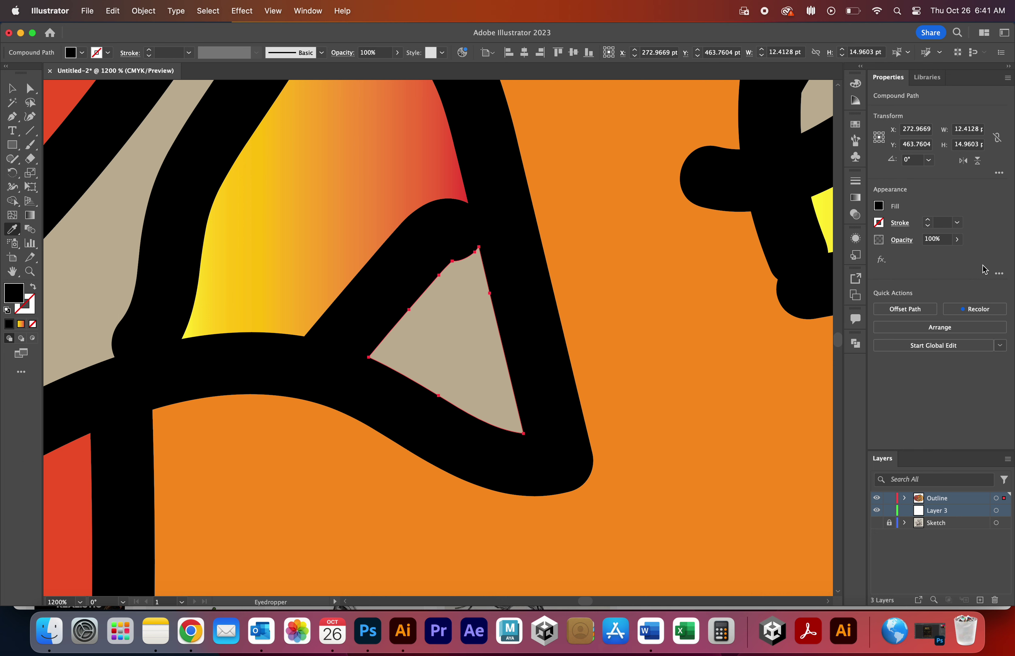
click(30, 88)
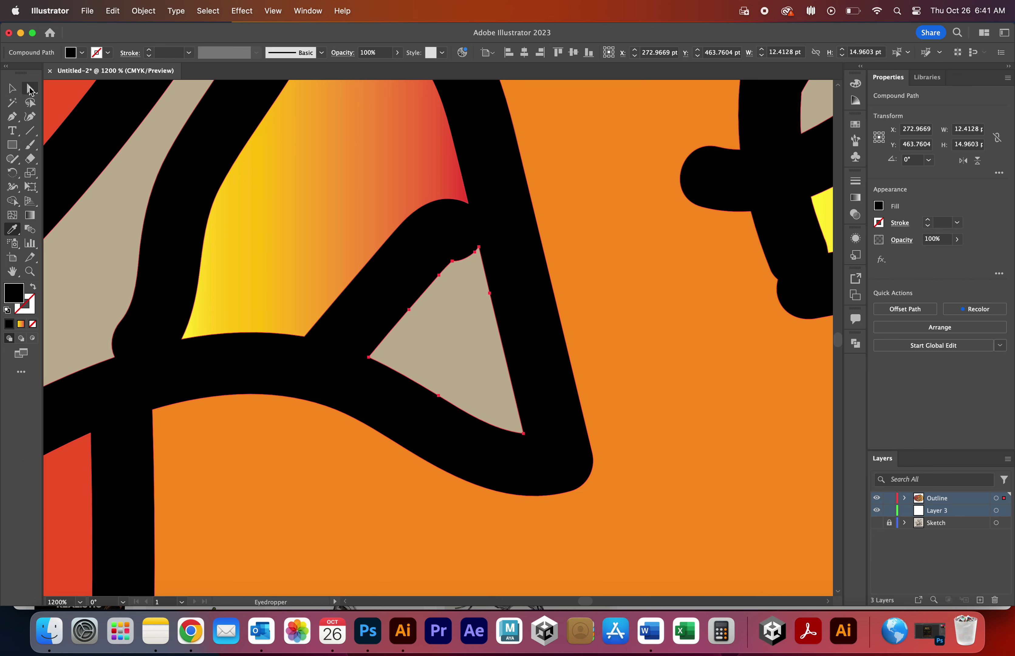
click(466, 365)
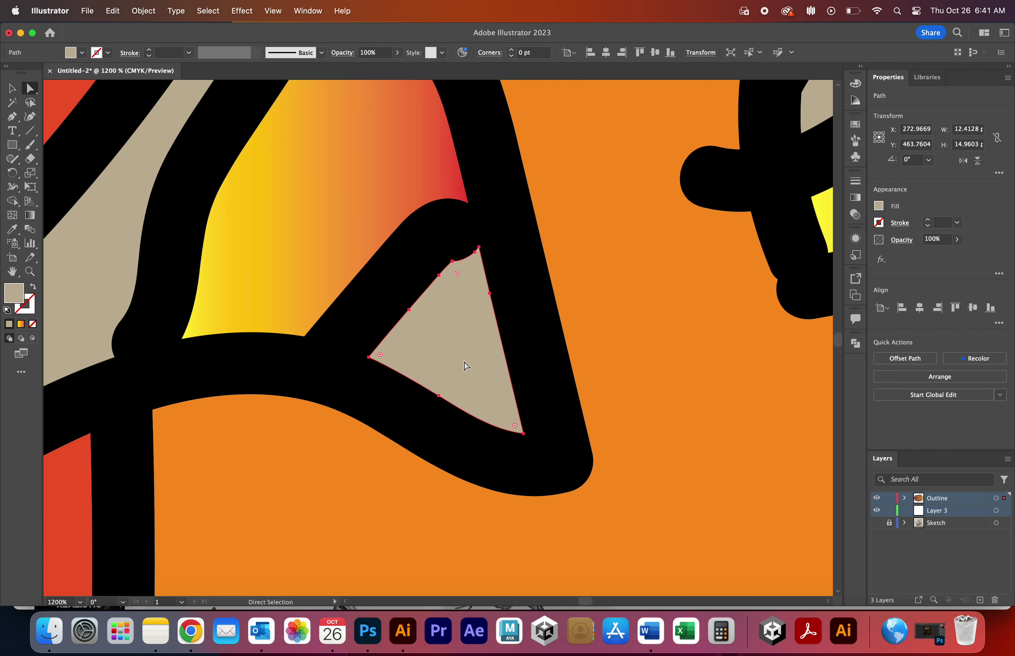
click(13, 229)
scroll(230, 465, down, 1)
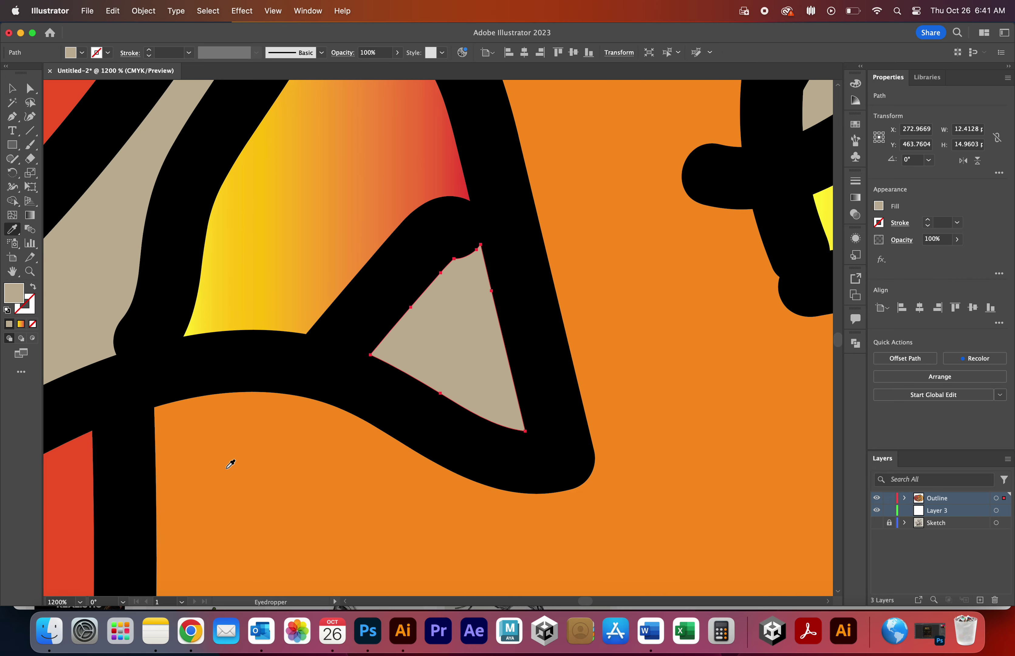
scroll(230, 464, down, 3)
scroll(230, 464, down, 3)
scroll(230, 465, down, 3)
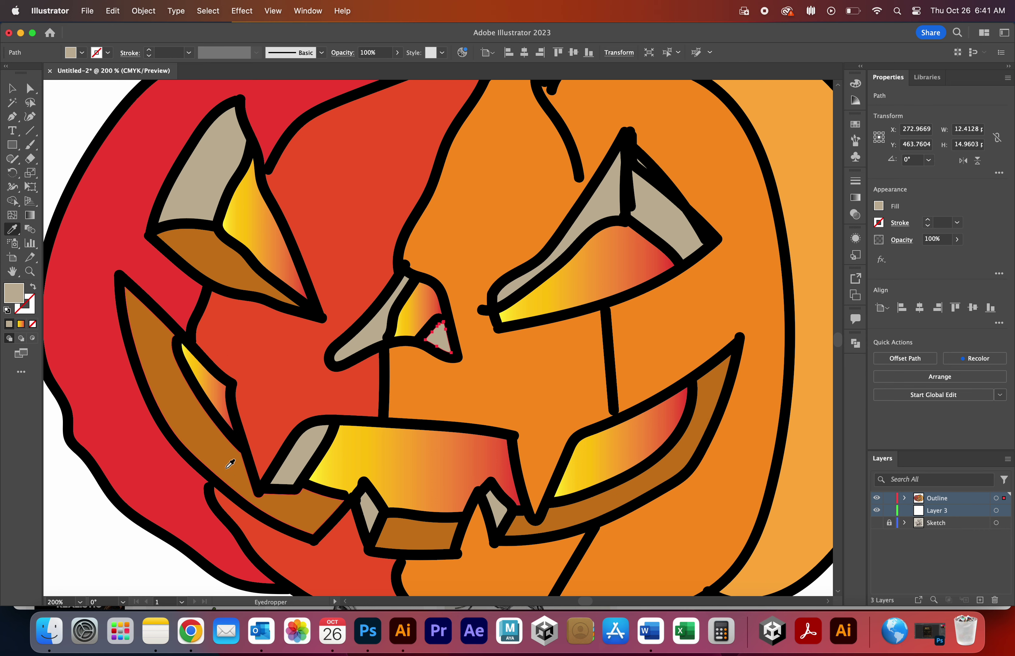
Eyedropper brown onto the nose triangle and turn the left-eye shadow red-brown (C5461A) with M 76
click(223, 451)
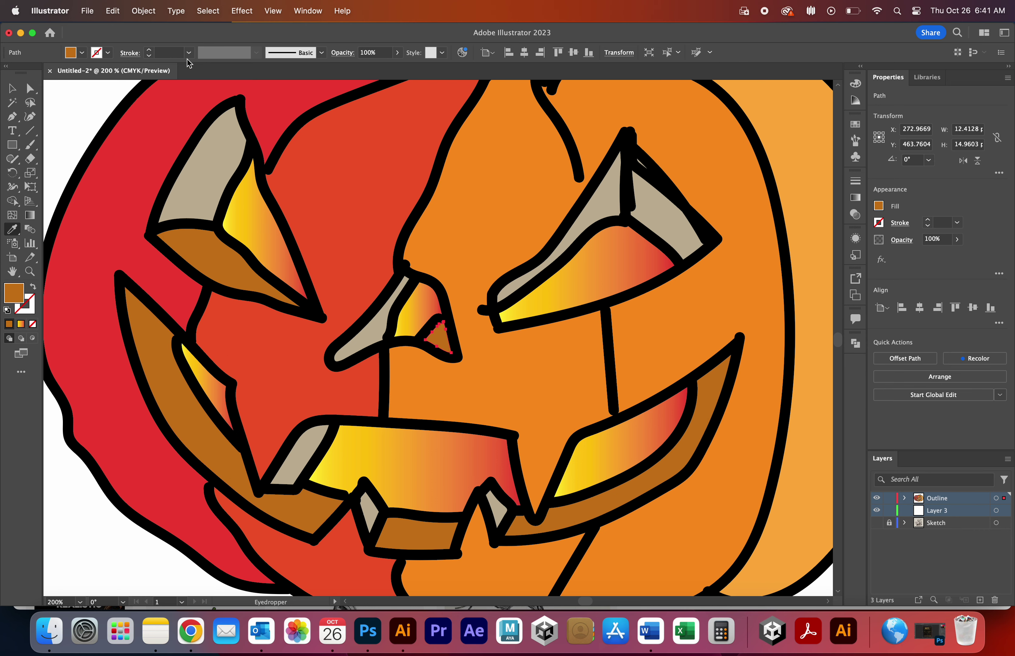
click(30, 88)
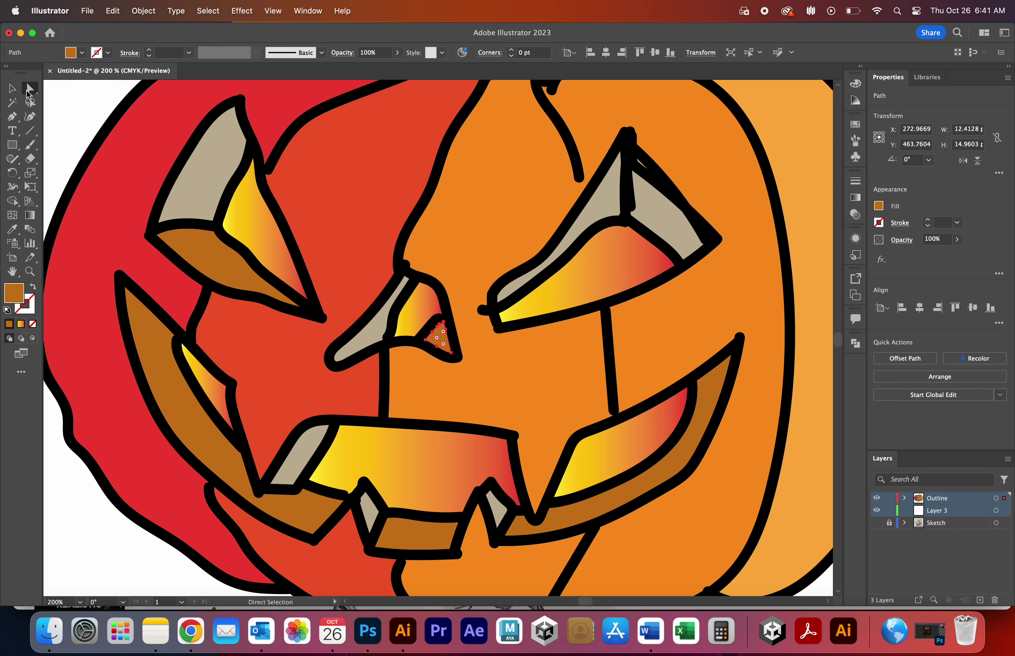
click(213, 175)
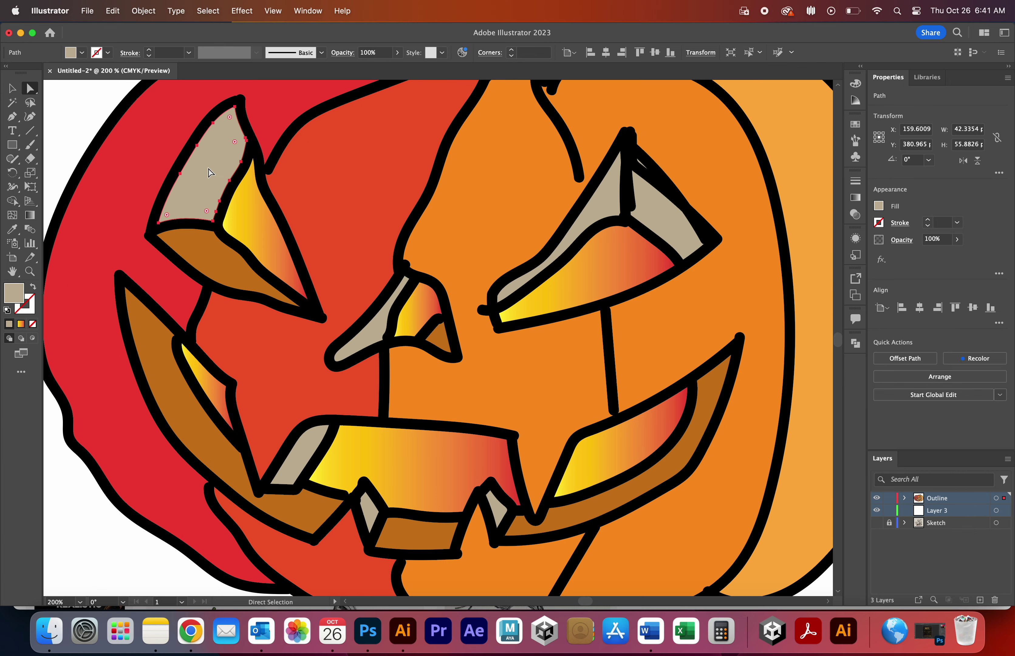
key(i)
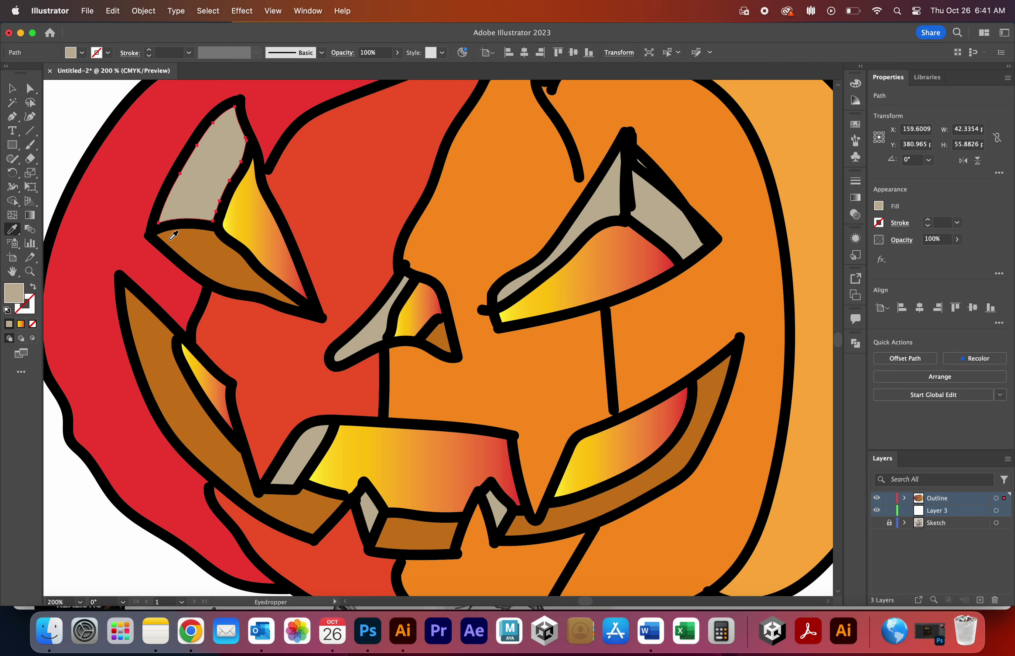
click(210, 248)
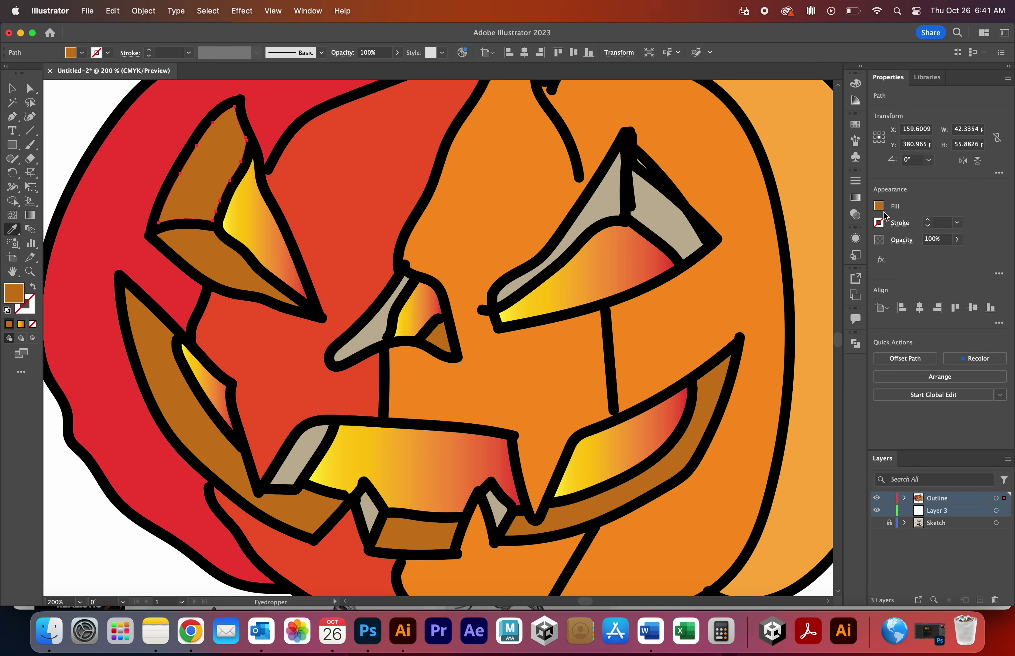
click(879, 206)
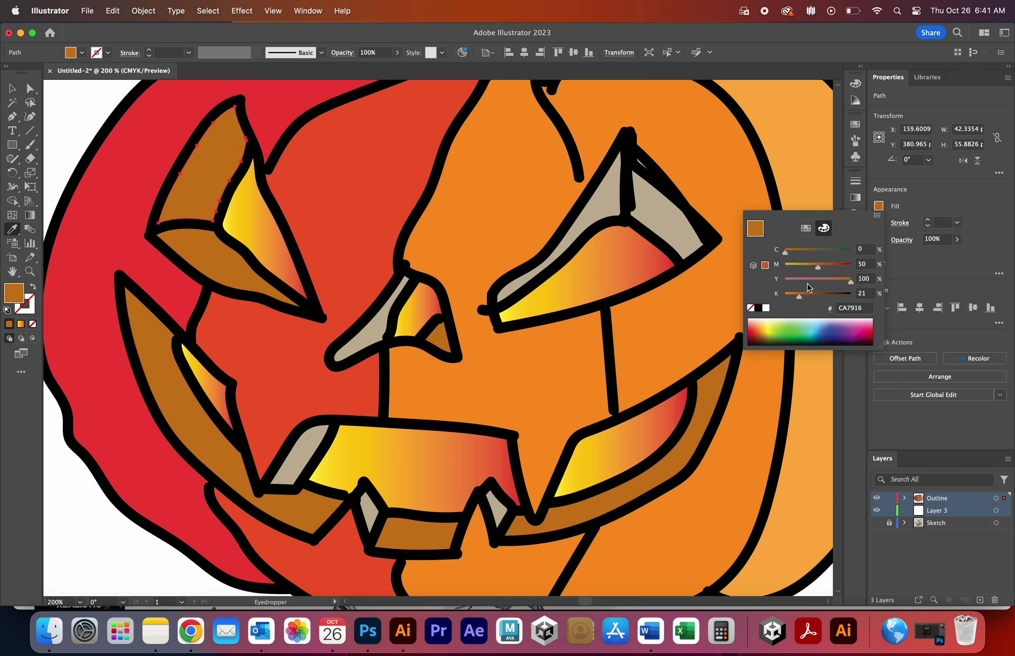
drag(819, 267, 840, 267)
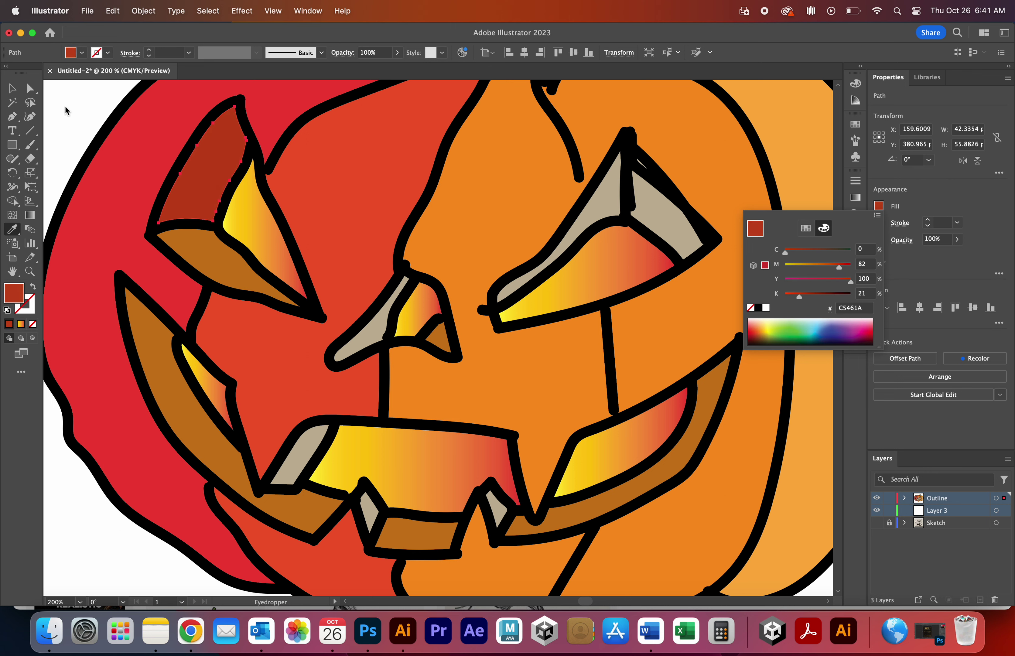
Fill the right eye's beige shadow piece with dark red, undoing an accidental beige fill
key(Escape)
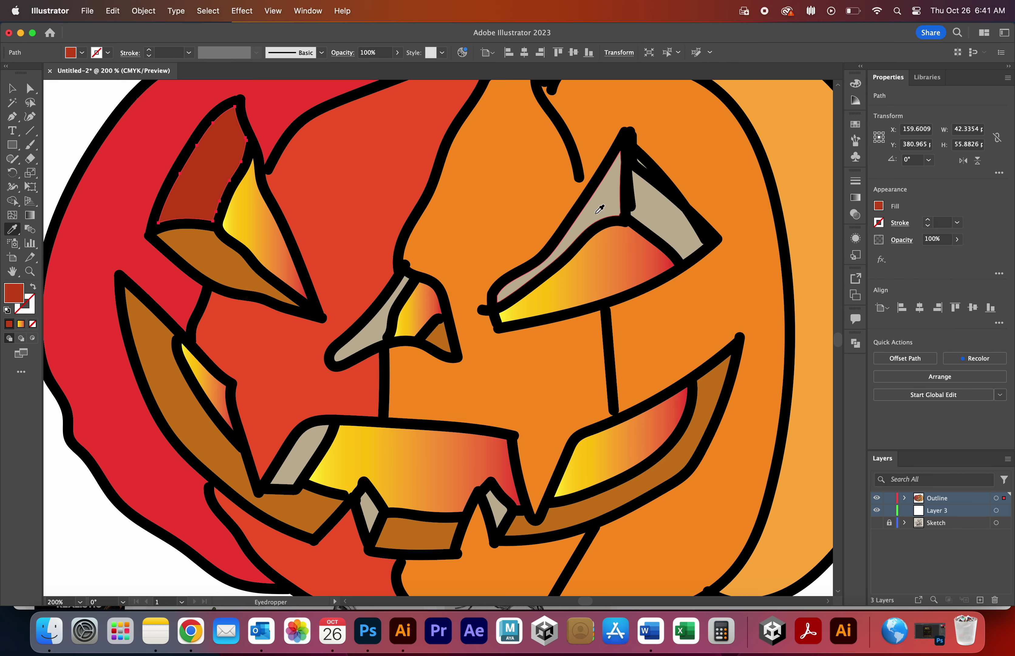
click(599, 211)
key(super+z)
click(30, 89)
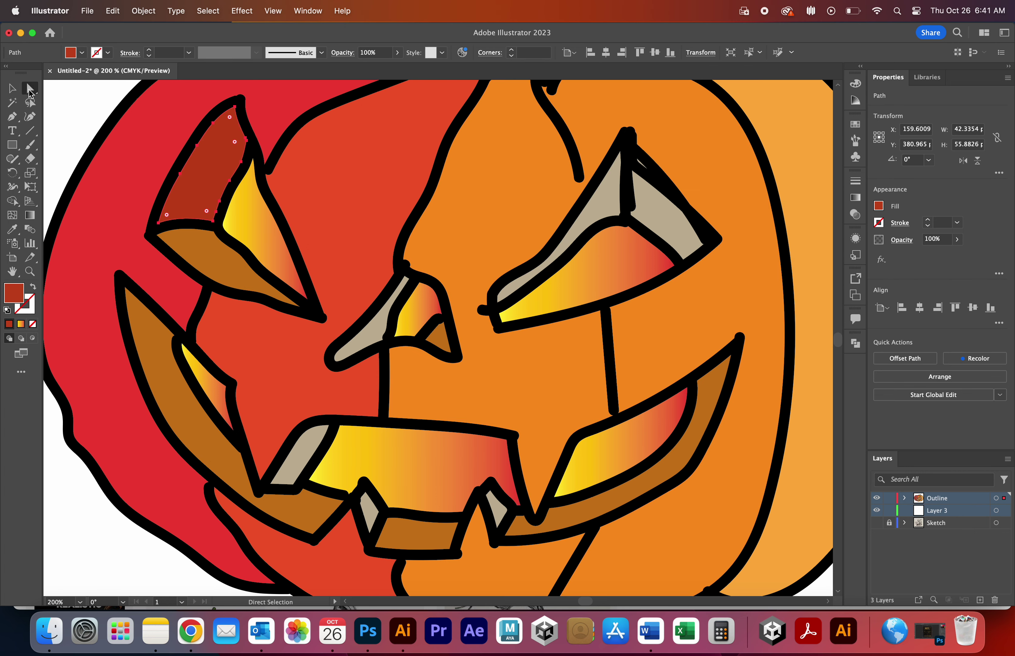
click(606, 207)
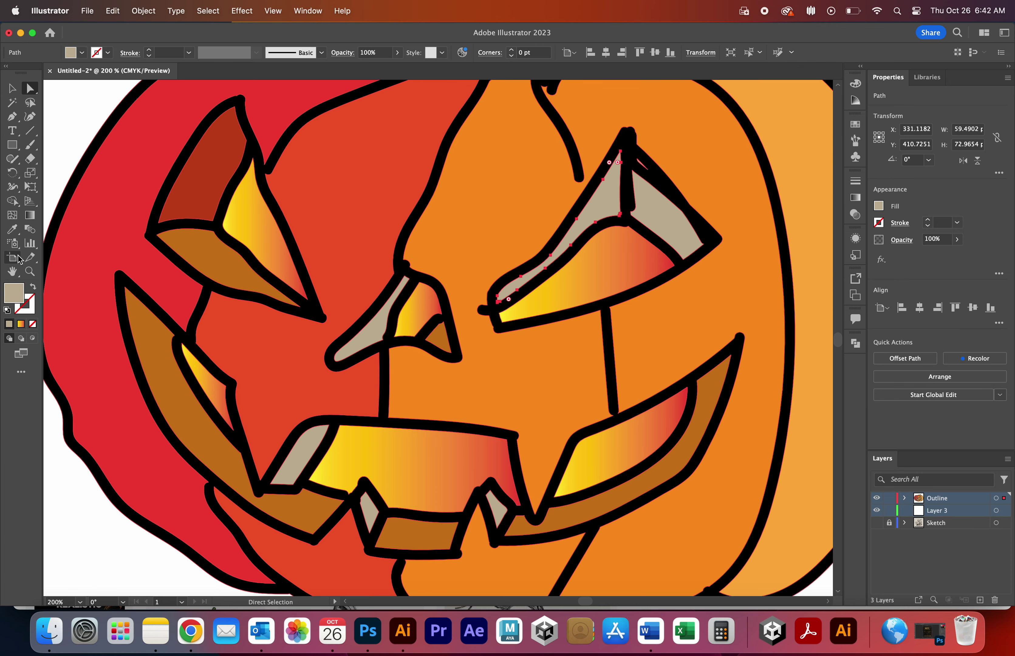
click(16, 230)
click(209, 178)
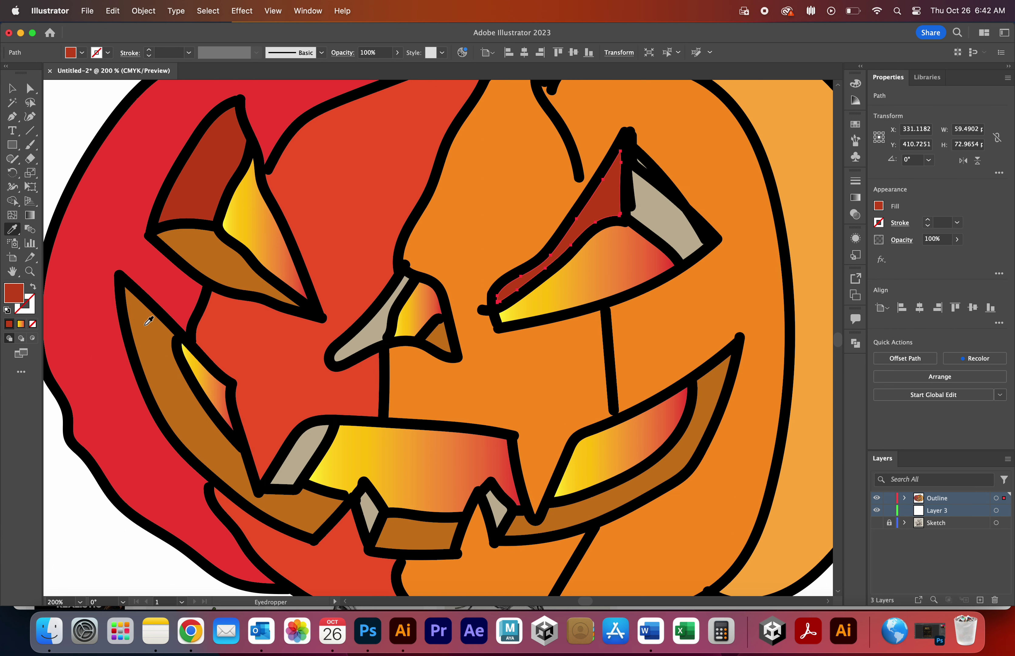
Eyedrop dark red onto the beige mouth-corner piece and the small left tooth
key(a)
click(302, 459)
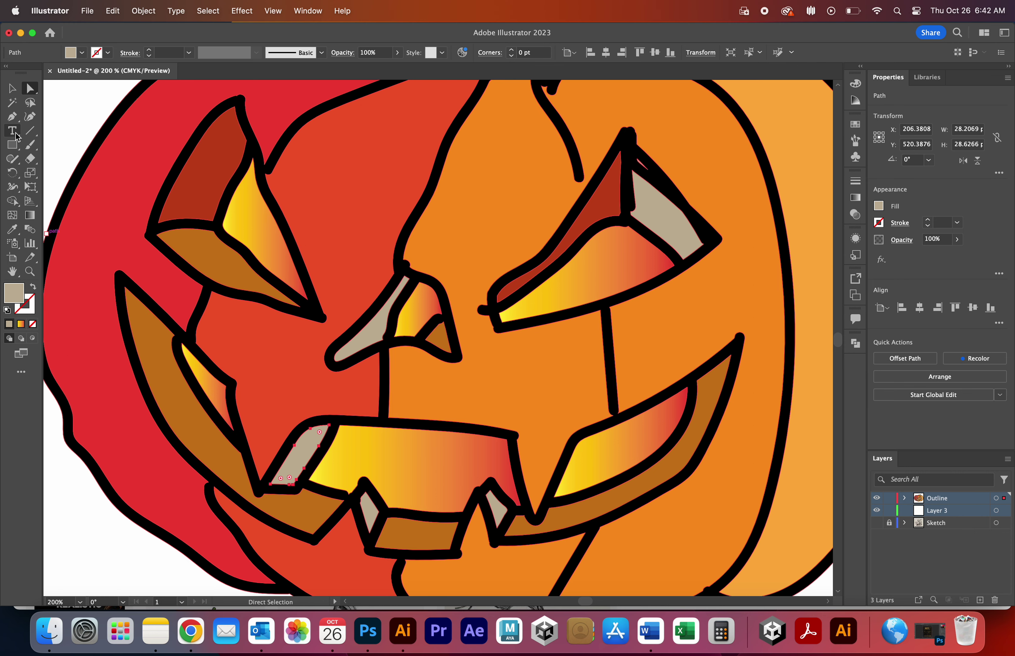
click(14, 230)
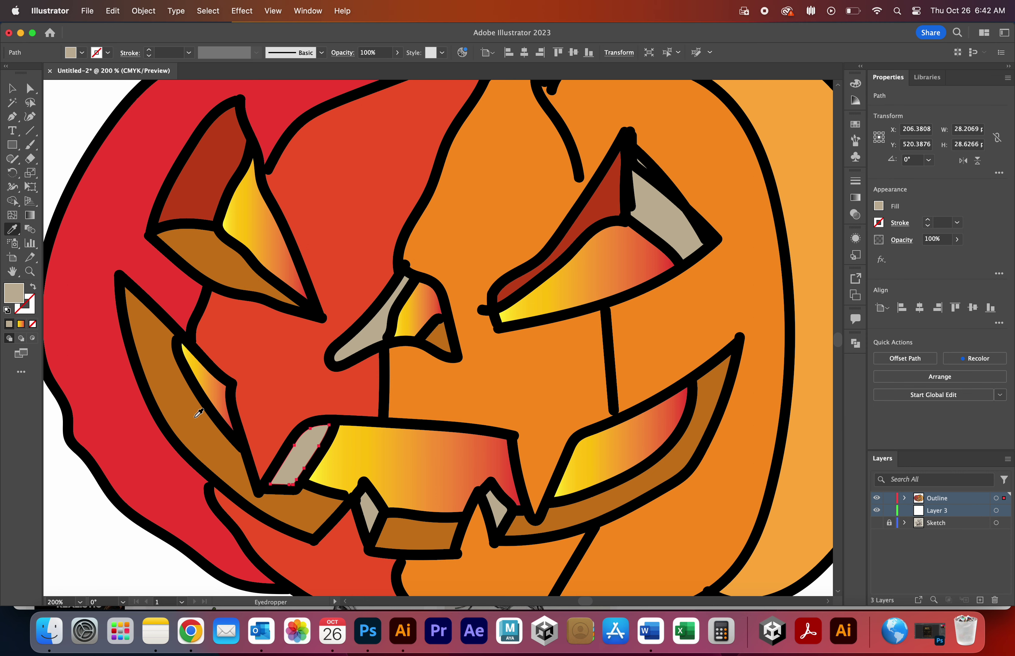
click(210, 150)
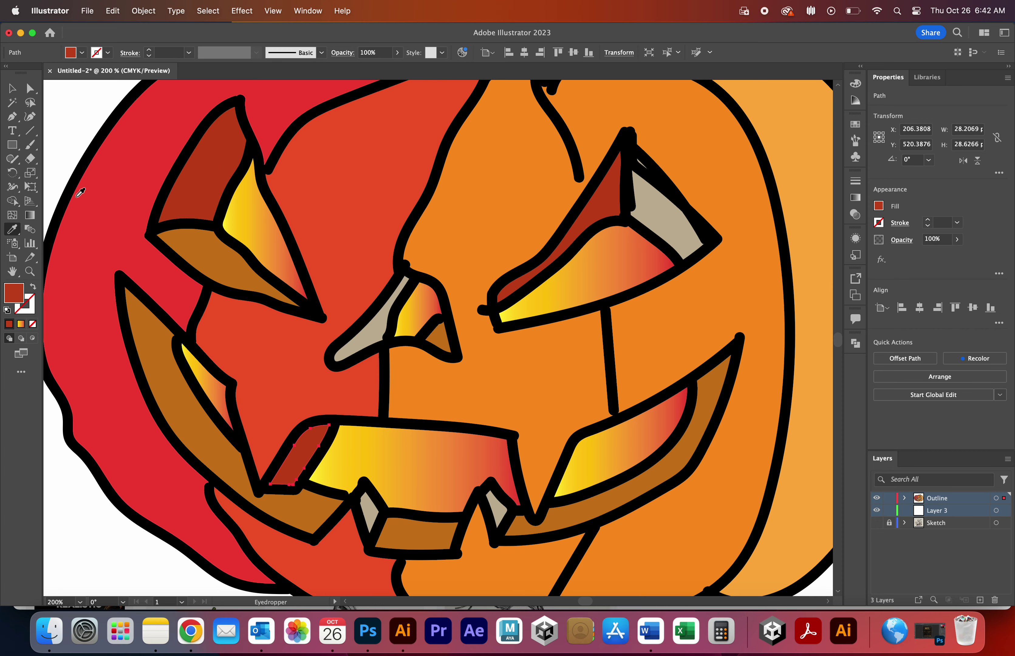
key(a)
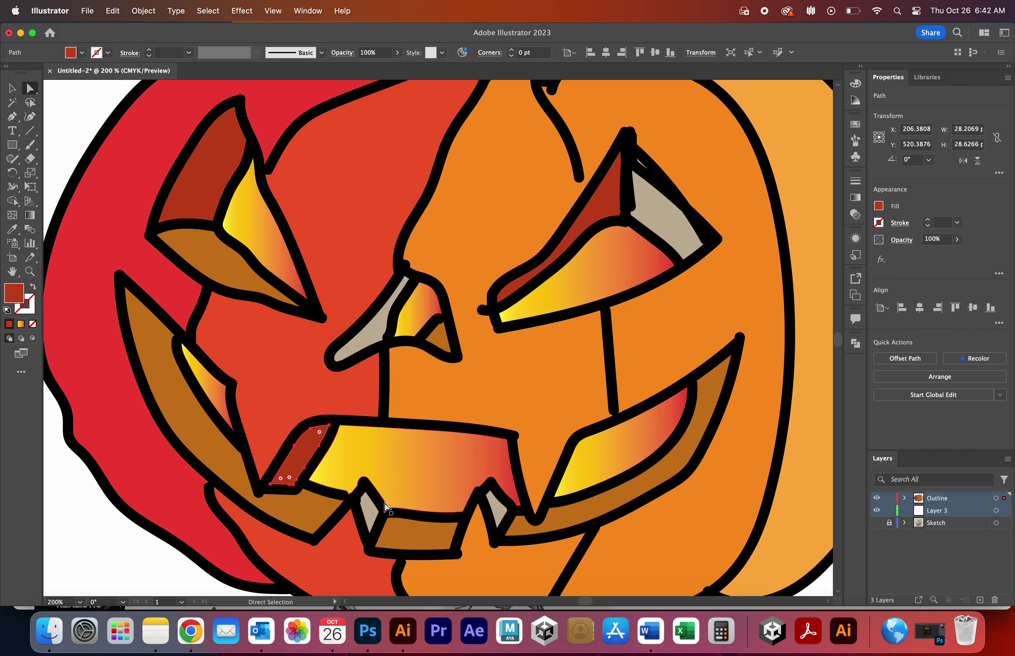
click(369, 508)
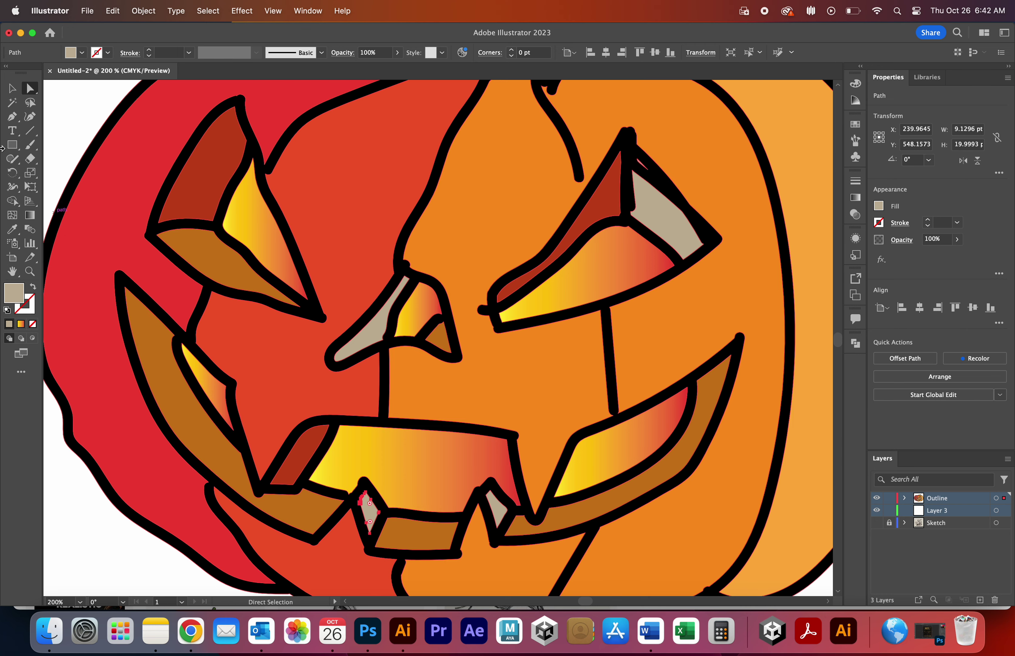
key(i)
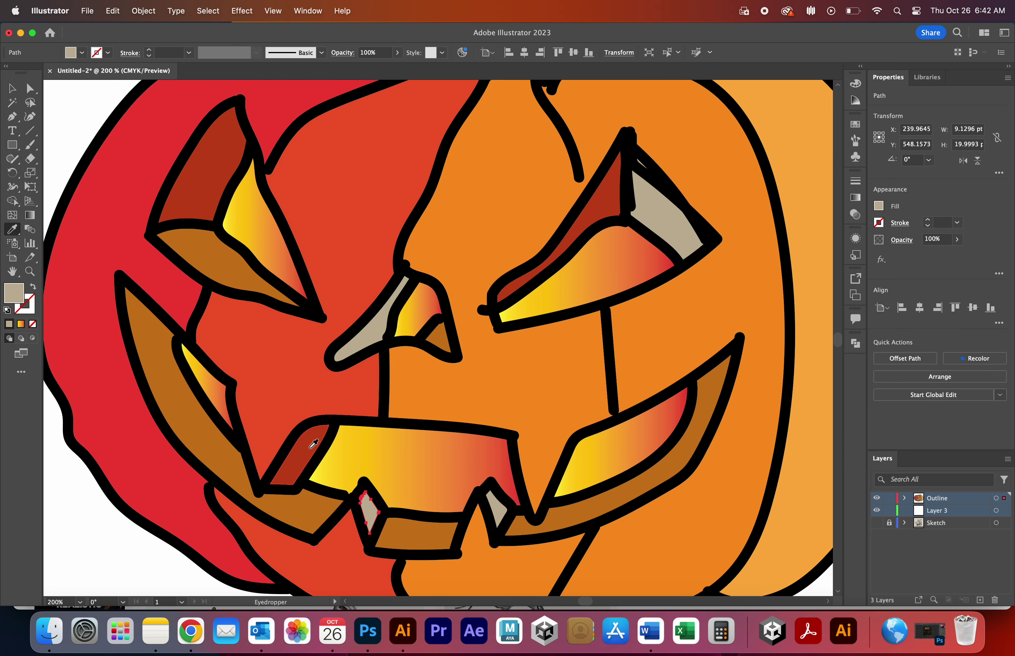
click(300, 455)
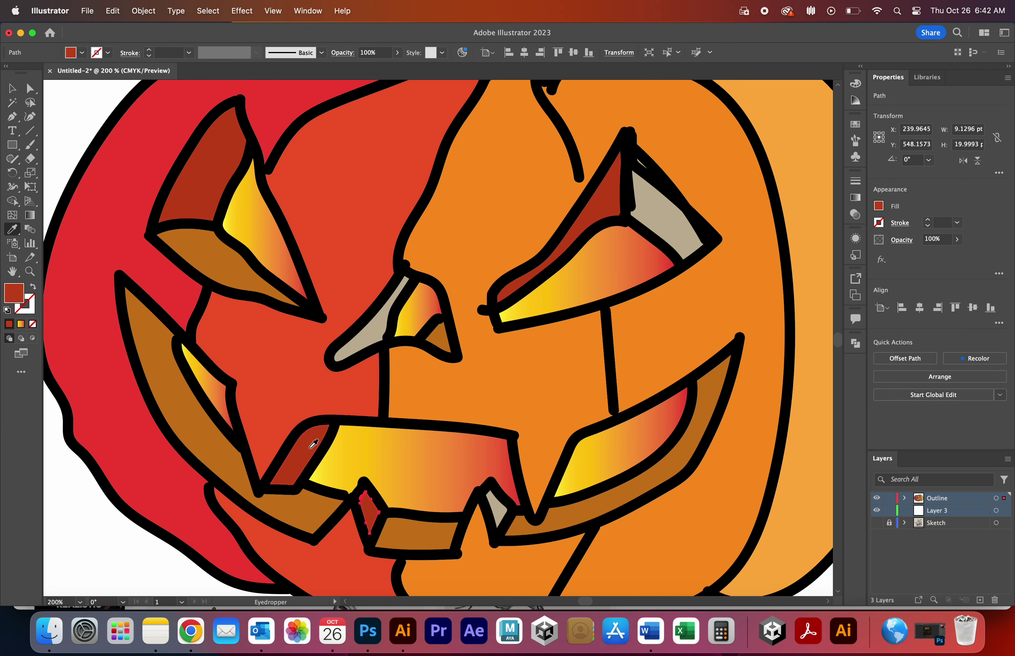
Try to recolour the right tooth dark red, undo the outline change, and zoom in on it
key(a)
click(498, 504)
key(i)
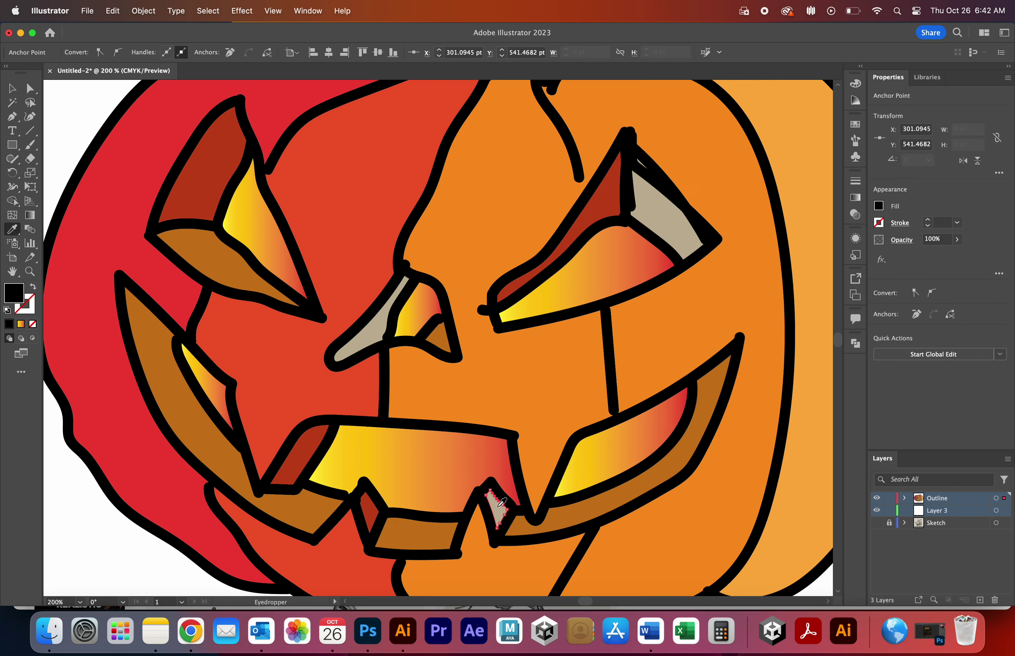
click(373, 508)
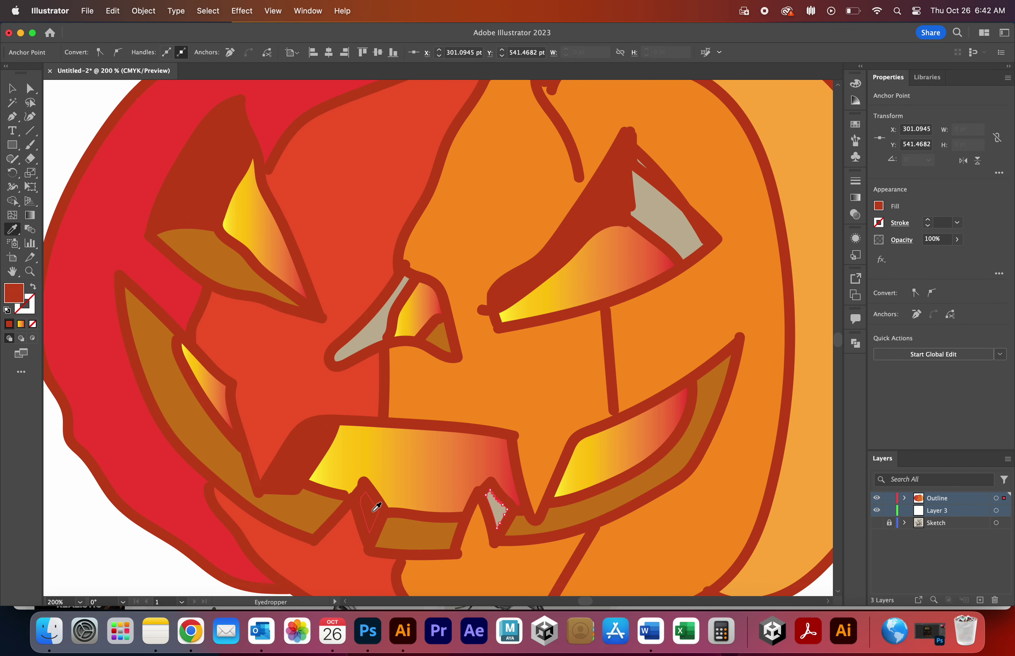
key(super+z)
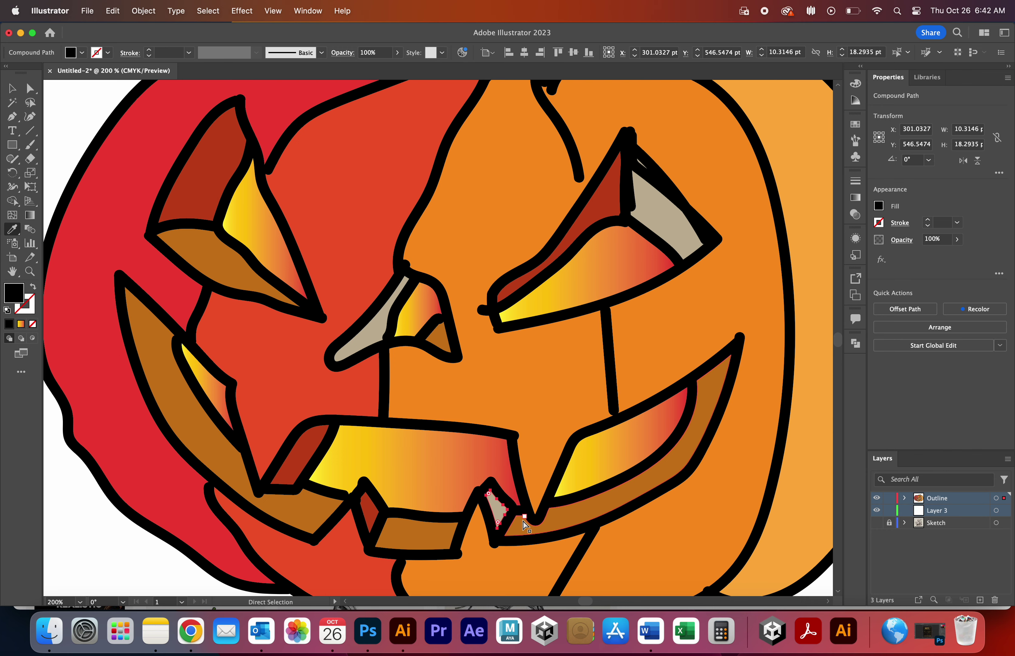
key(super+equal)
key(super+equal)
key(super+equal)
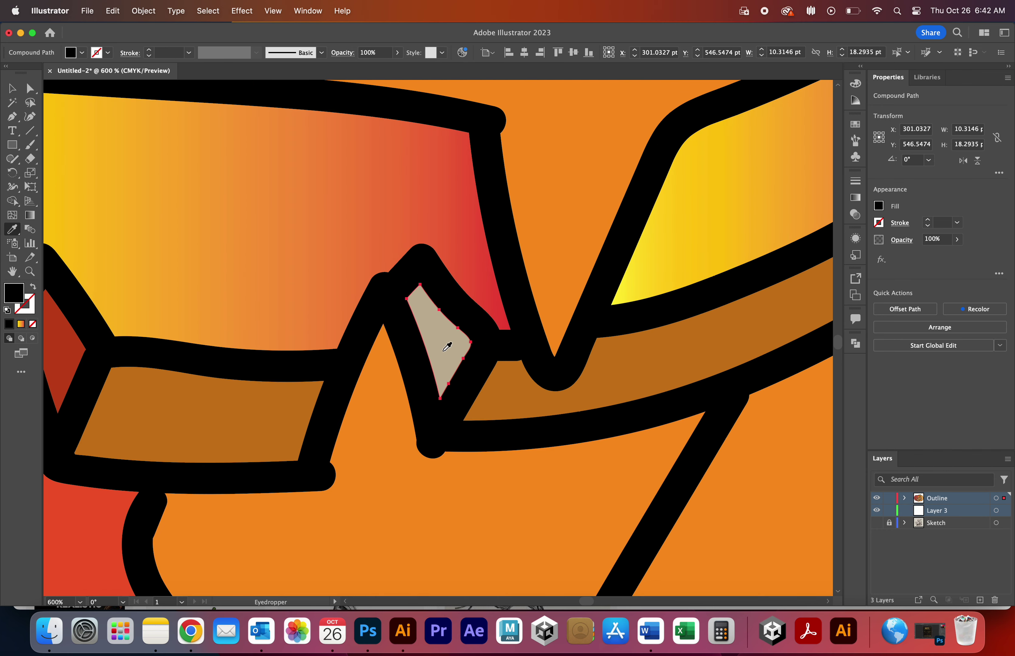
Fill the beige right tooth with dark red, then zoom out to the whole face
key(a)
click(443, 339)
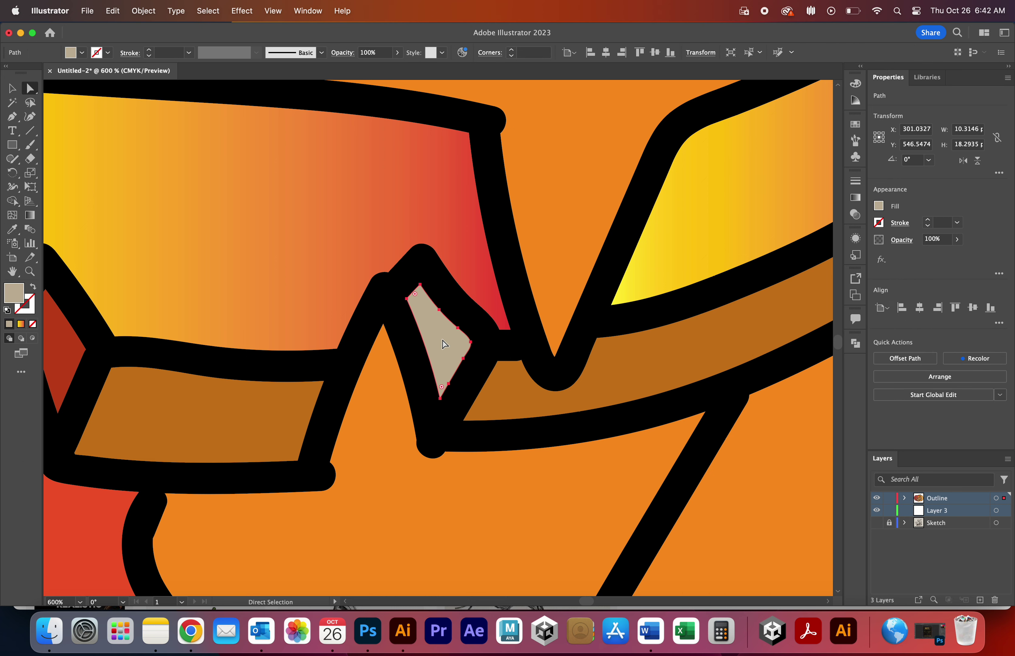
key(i)
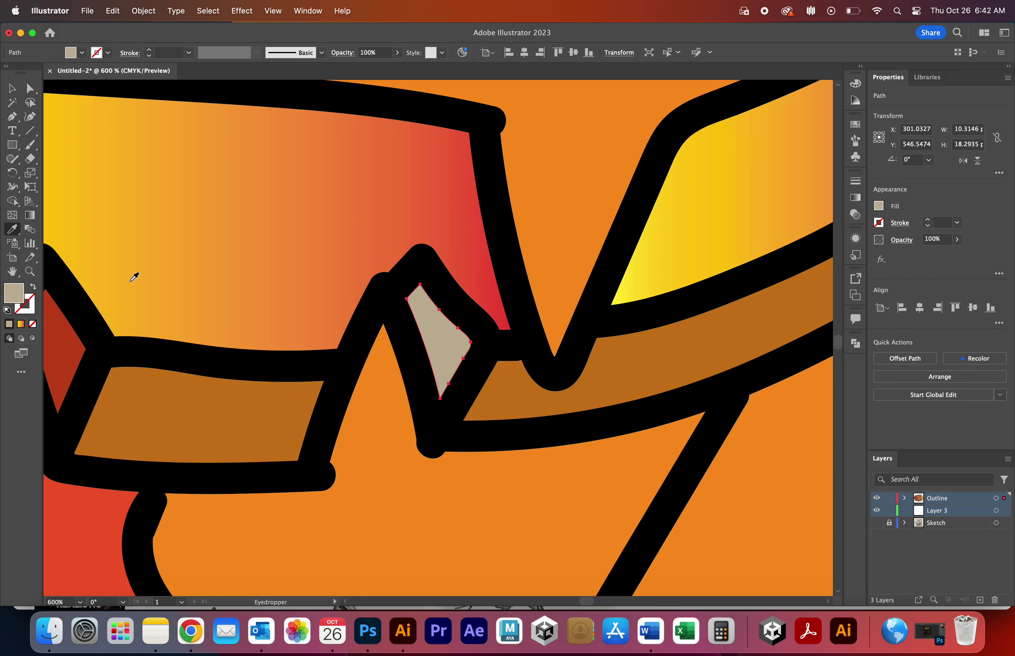
click(53, 334)
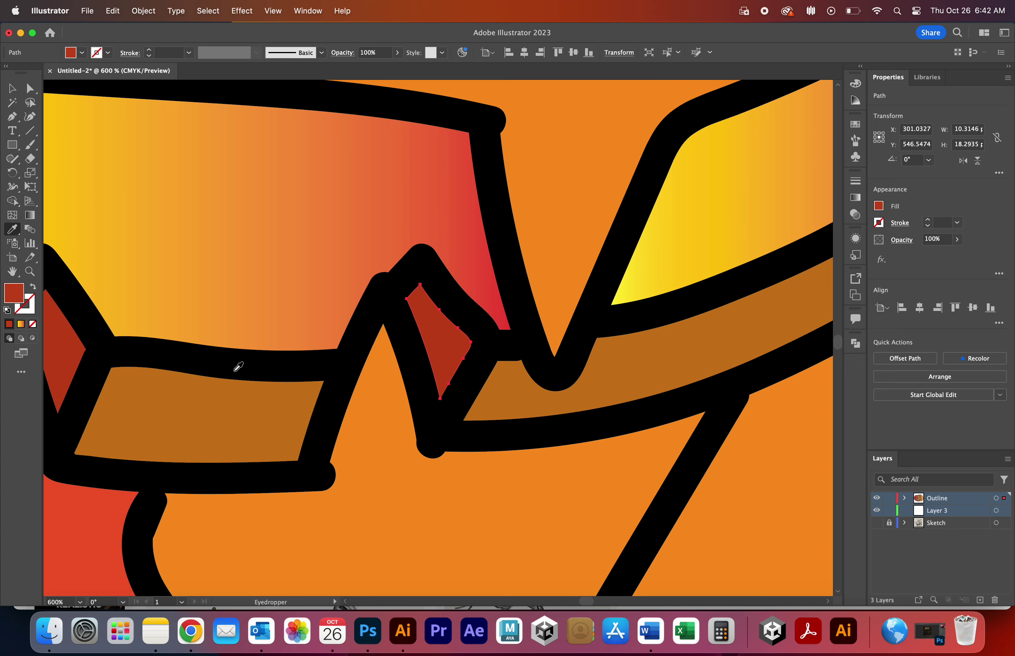
key(ctrl+minus)
key(ctrl+minus)
key(ctrl+minus)
key(ctrl+minus)
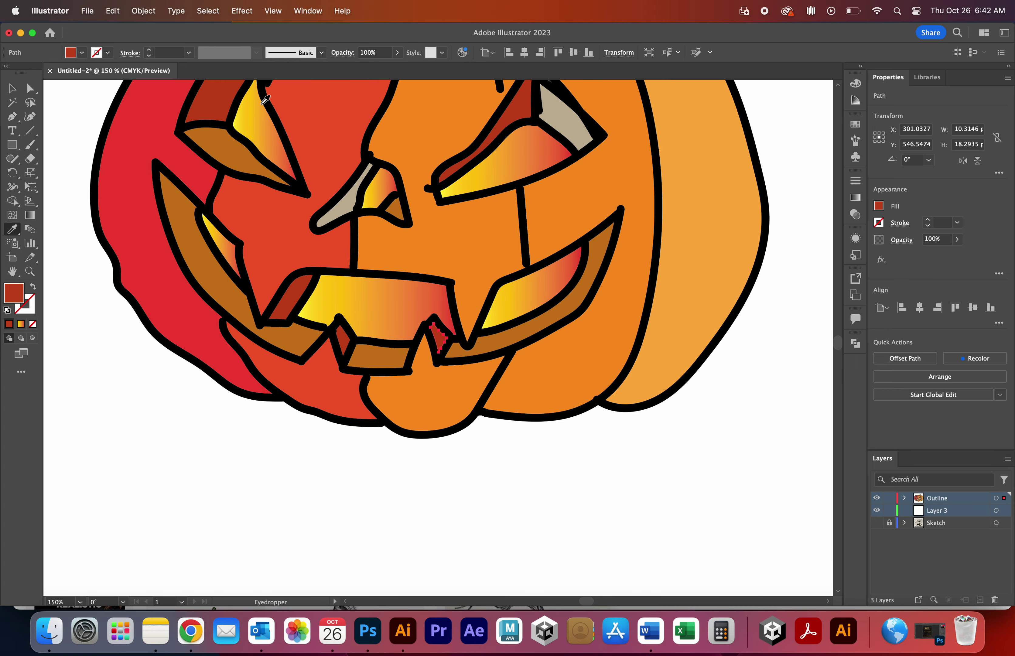
Copy the tooth's dark red onto the beige nose shadow piece
key(a)
click(343, 209)
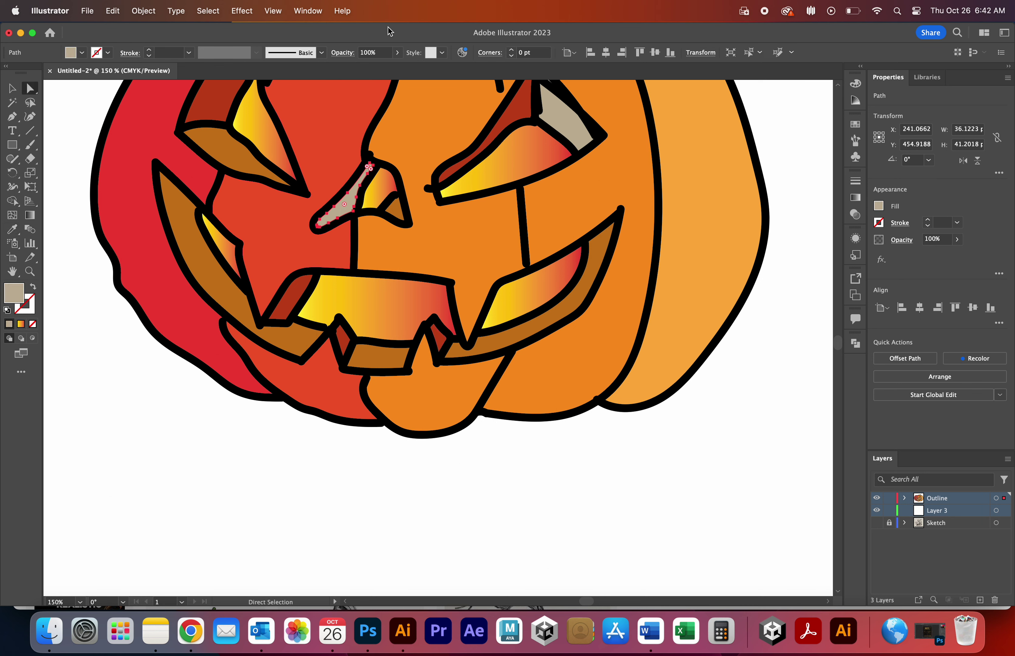
key(i)
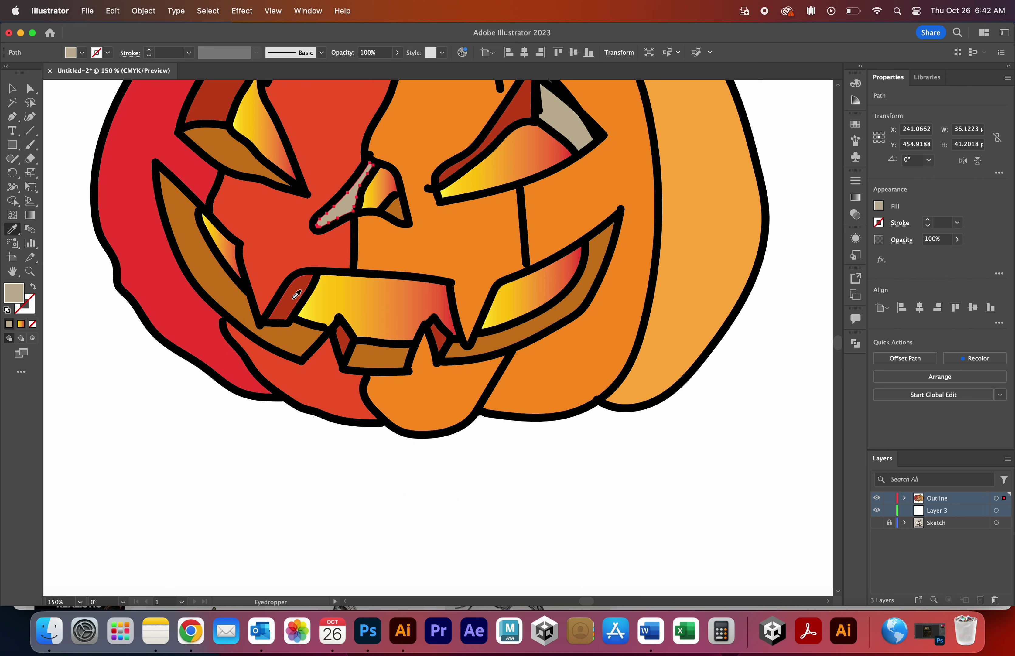
click(297, 294)
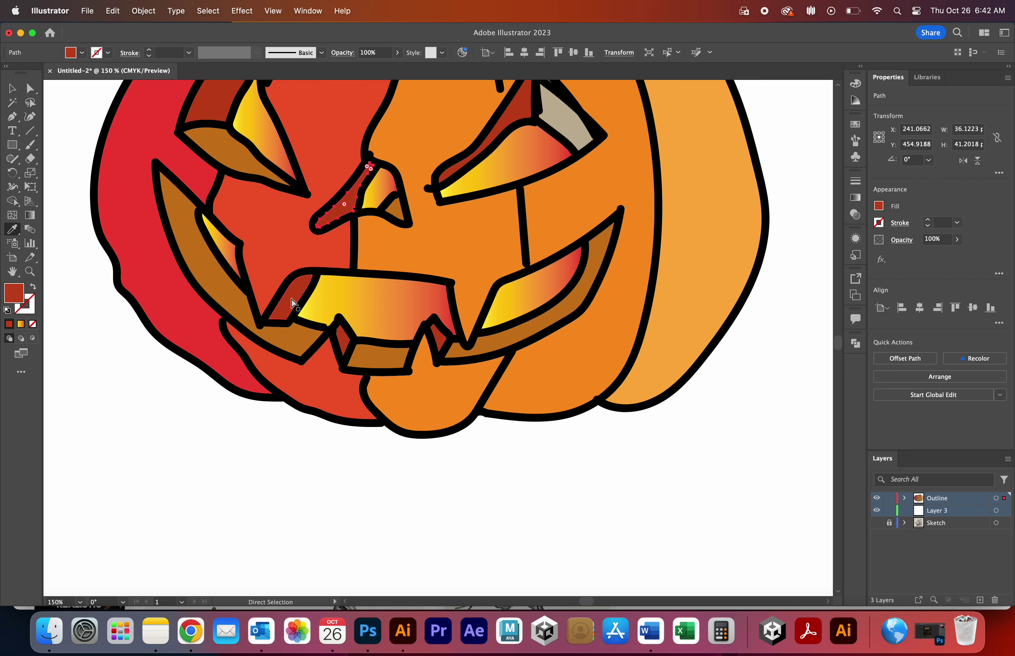
key(super+minus)
key(super+minus)
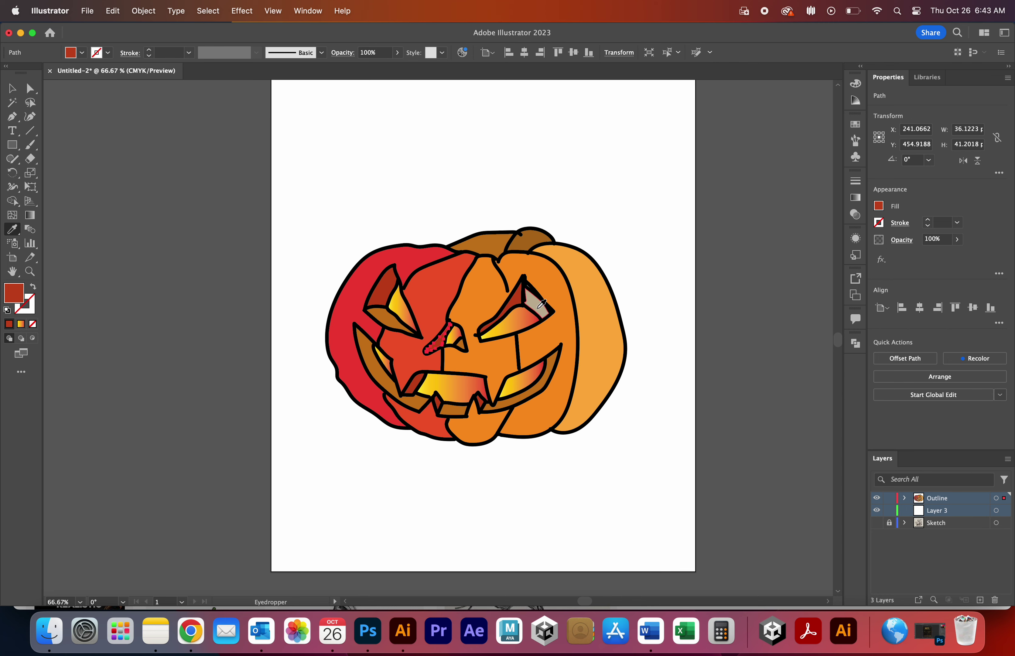
key(a)
click(538, 305)
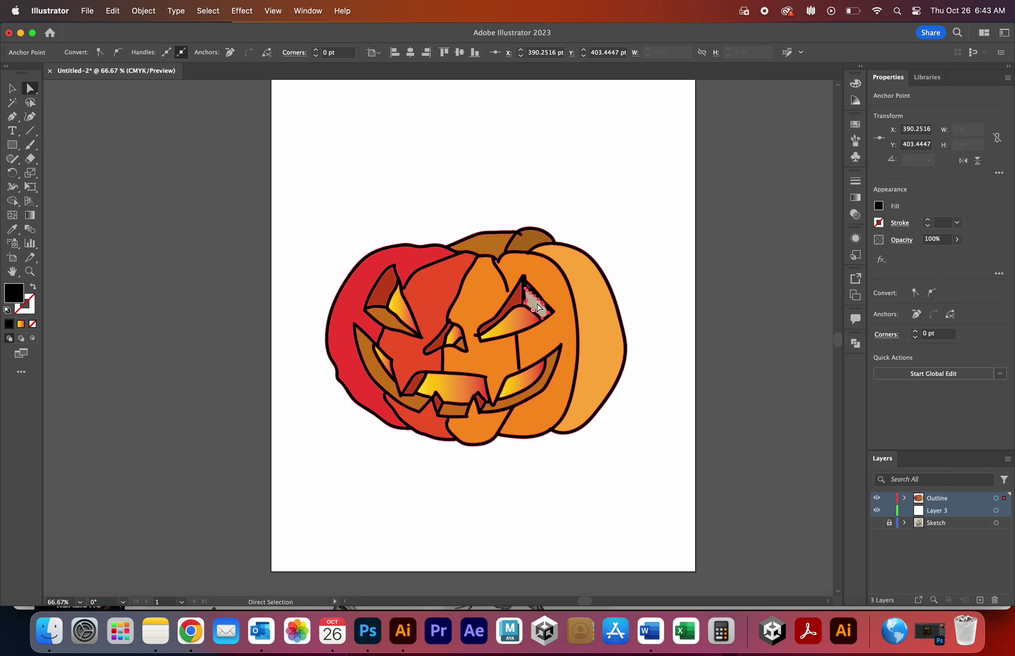
click(533, 304)
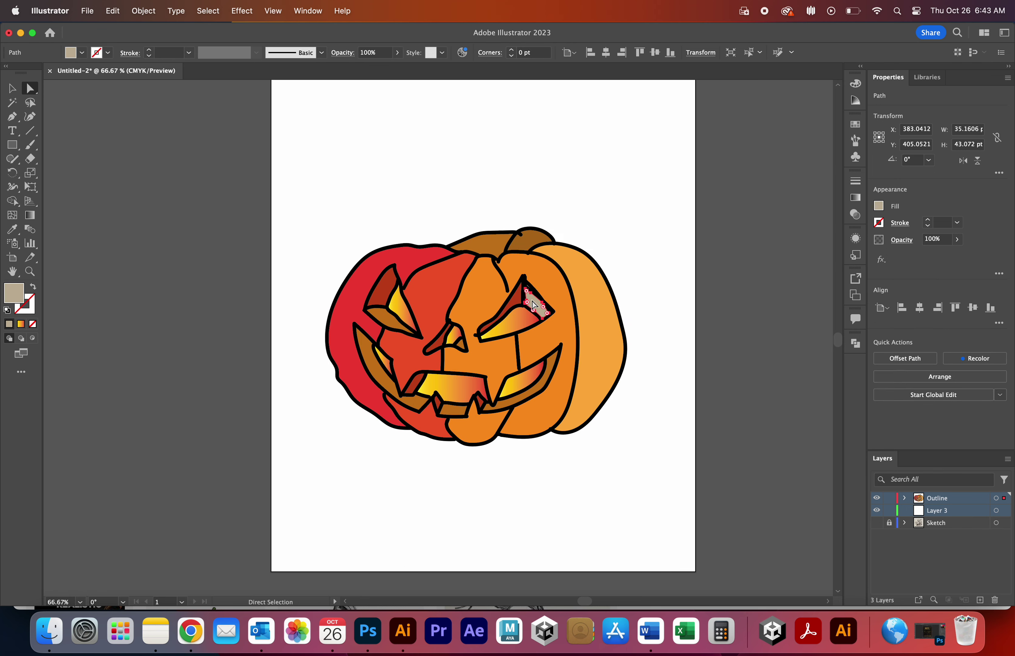
key(i)
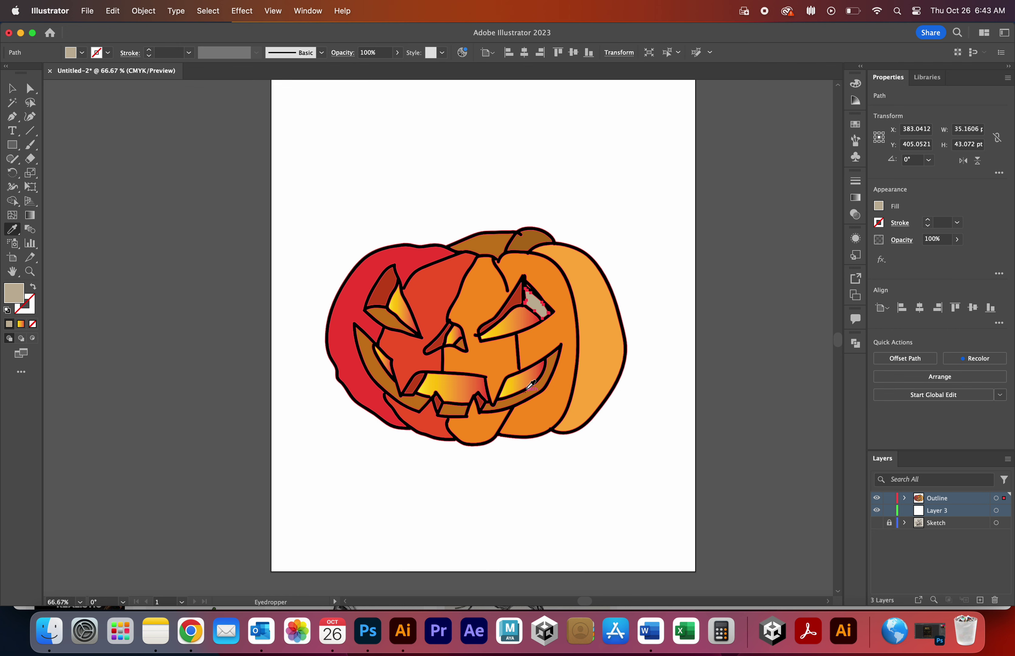
click(530, 391)
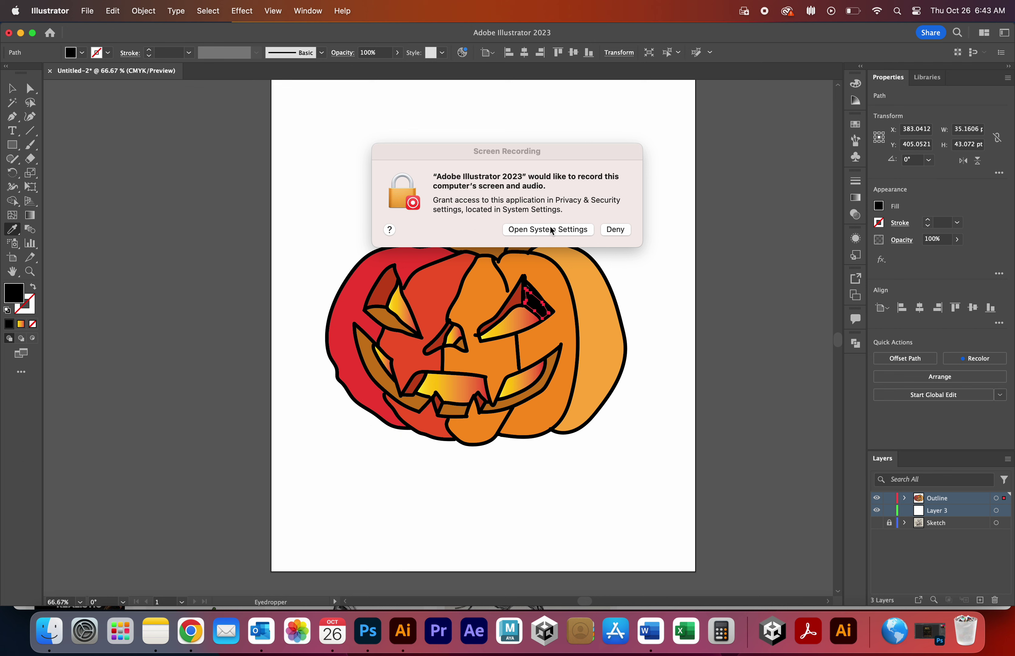
click(609, 228)
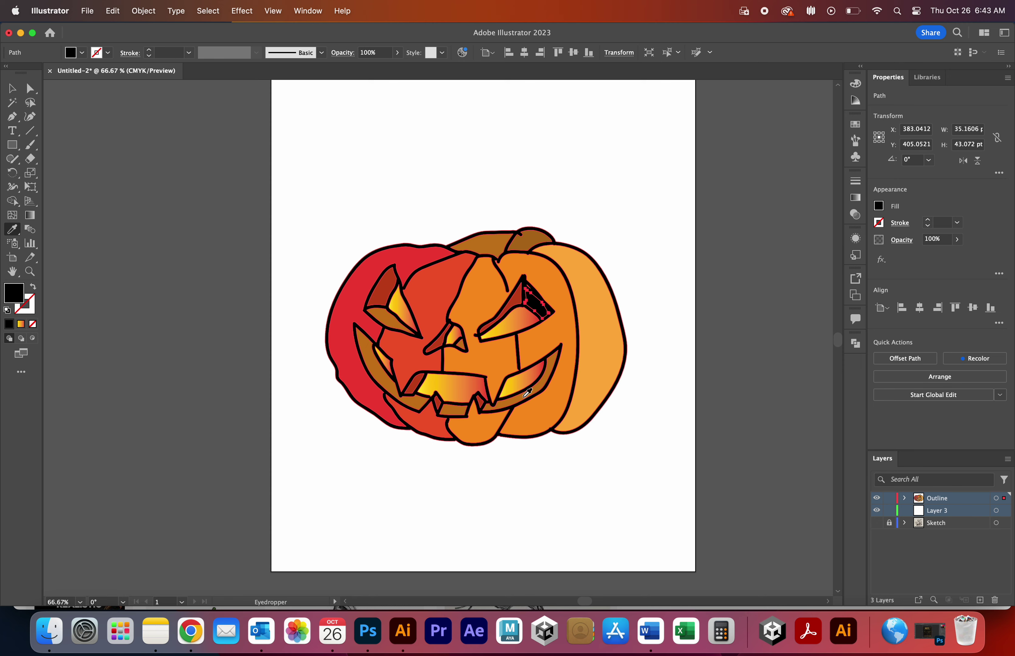
click(549, 266)
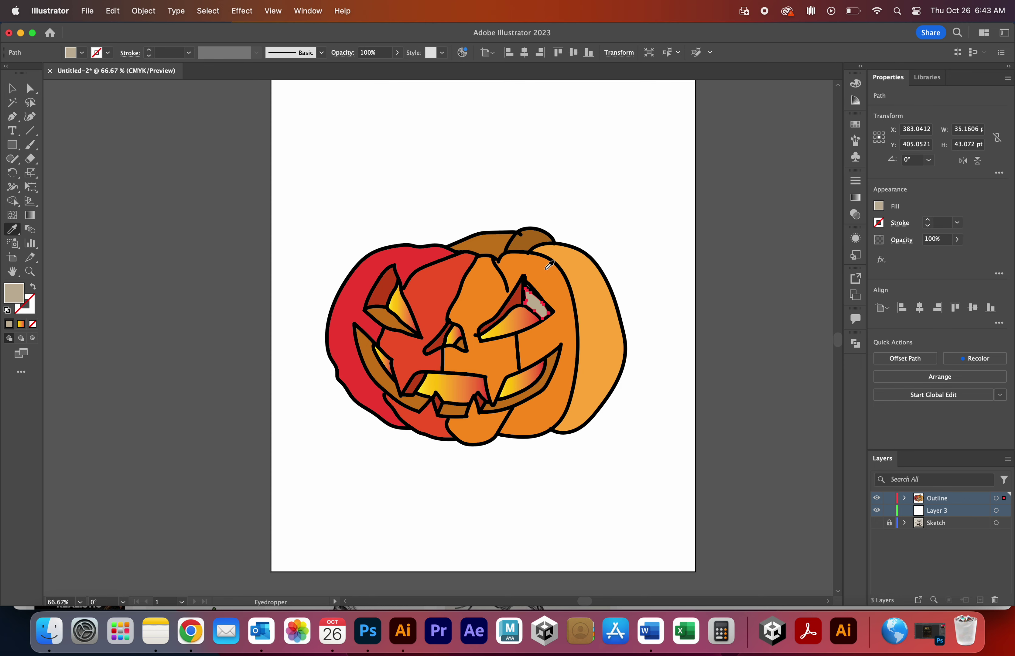
Give the right eye's beige piece the brown shadow colour, undoing an accidental outline recolour
key(super+equal)
key(super+equal)
key(super+equal)
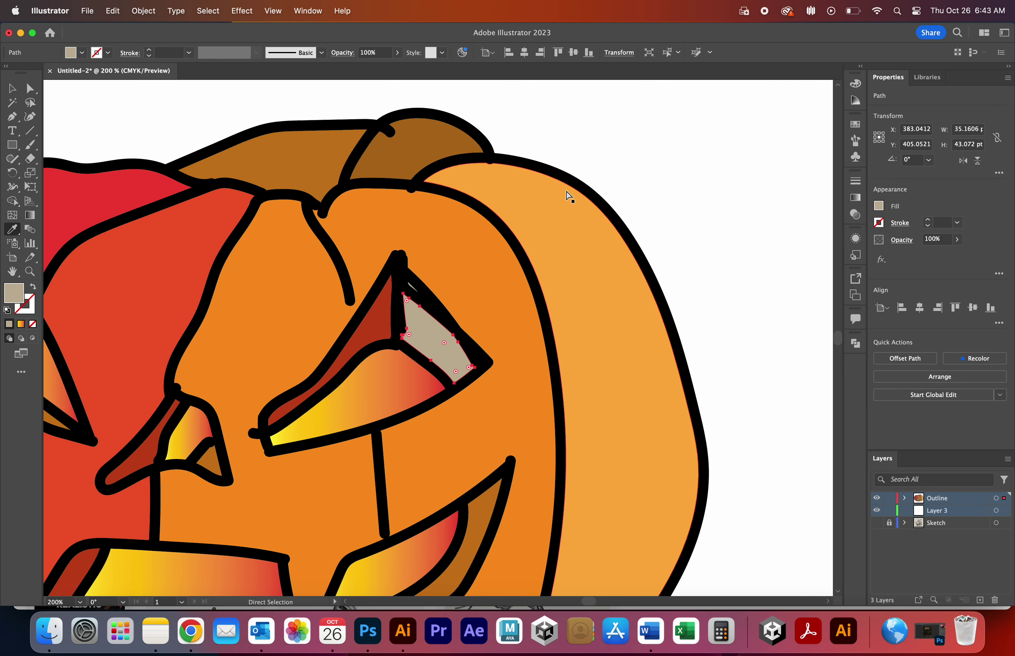
key(super+equal)
scroll(425, 404, down, 3)
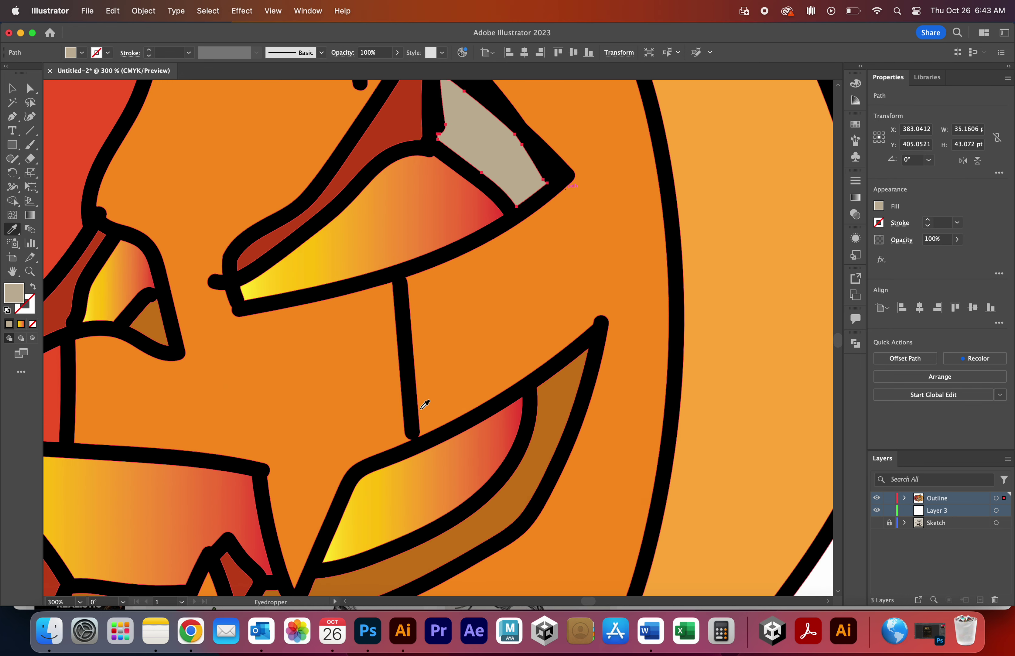
click(491, 526)
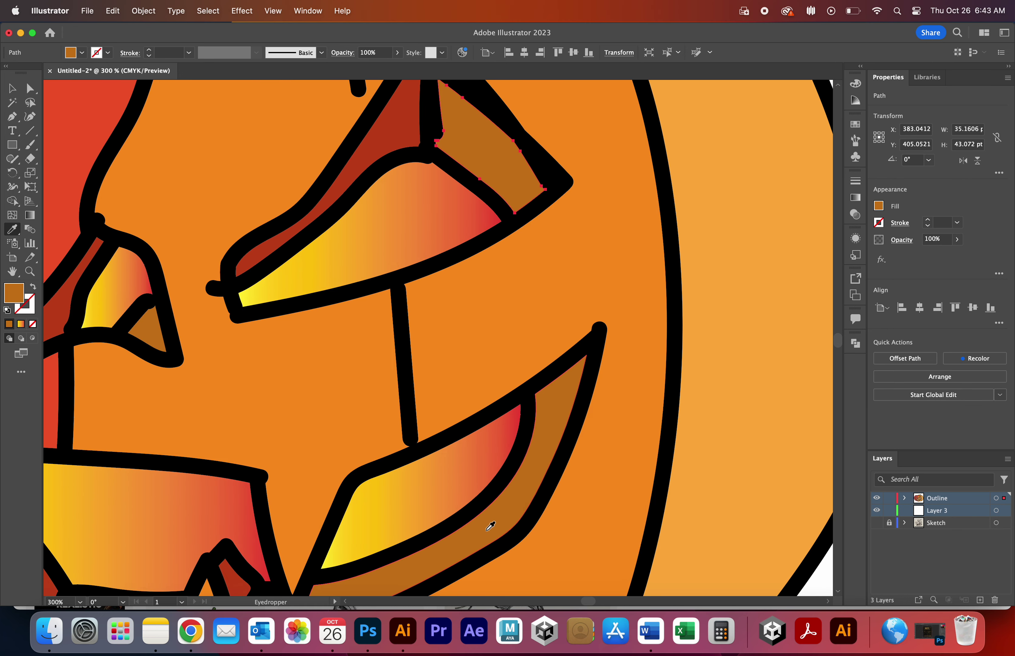
scroll(453, 253, up, 5)
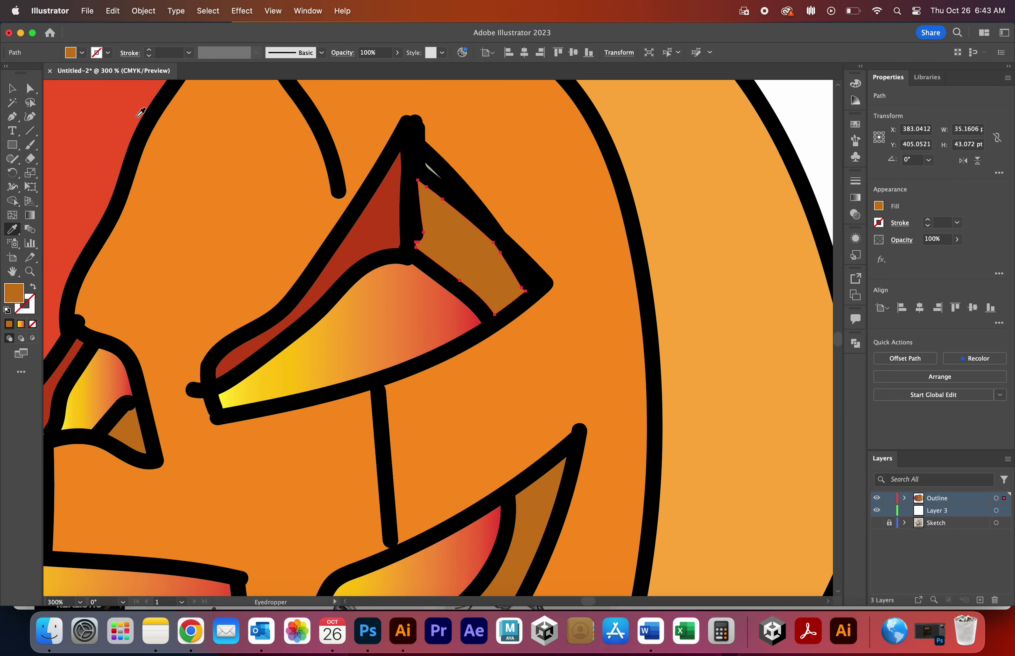
key(a)
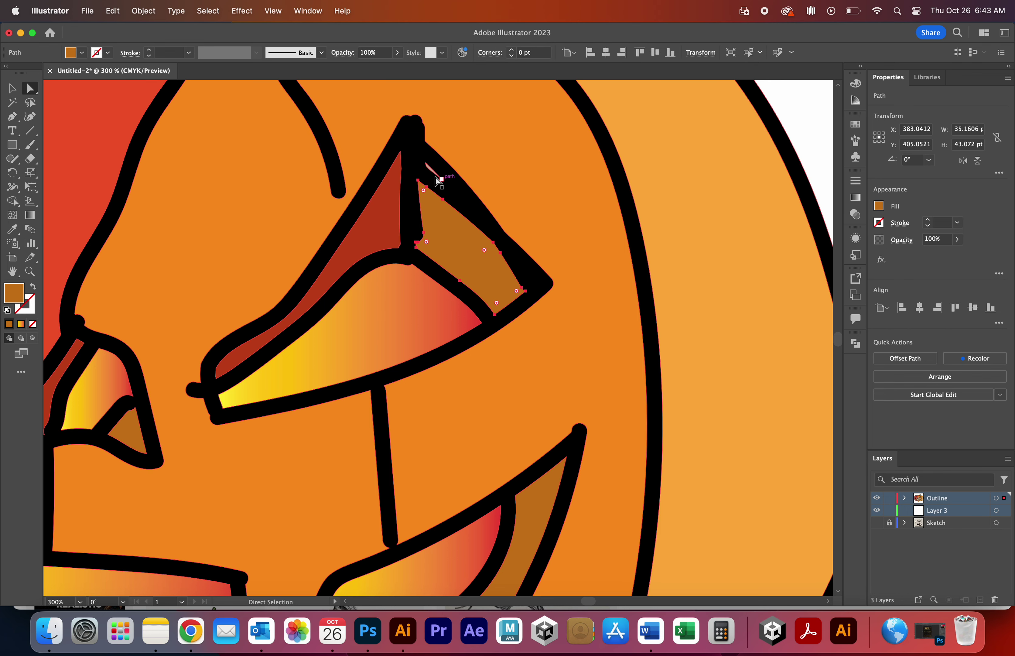
click(433, 170)
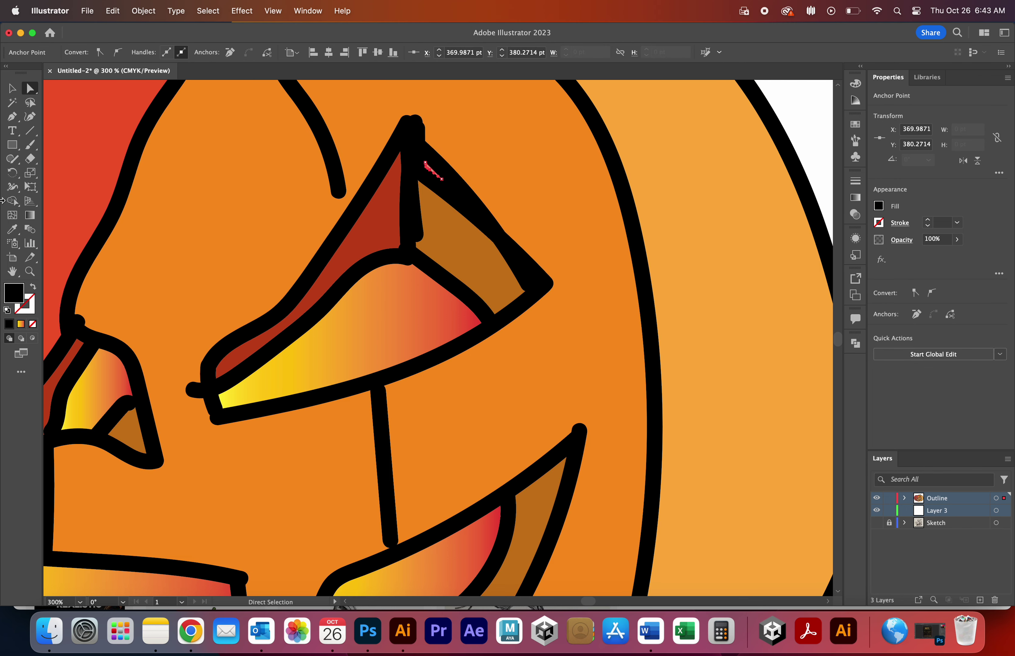
click(12, 229)
click(465, 239)
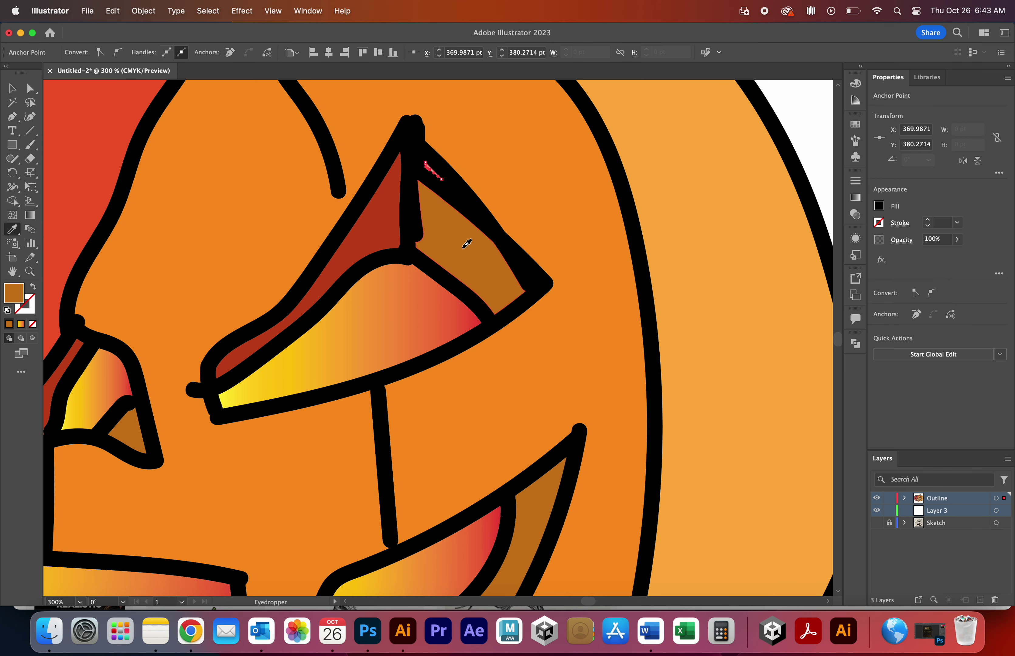
key(super+z)
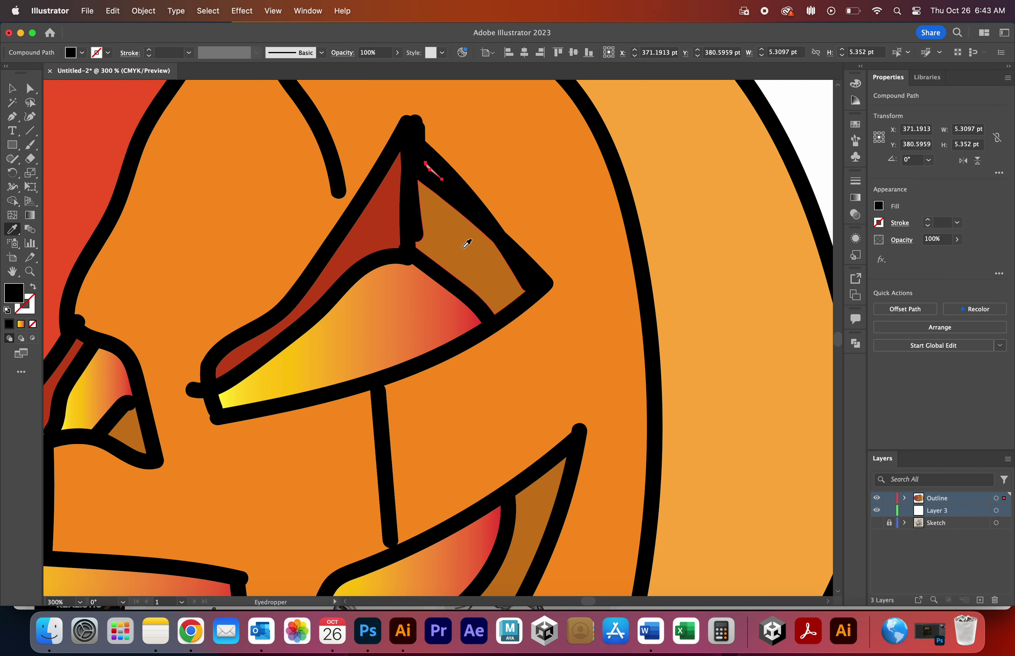
Fill the tiny beige sliver at the eye's tip with the brown, then zoom out
key(super+equal)
key(super+equal)
key(super+equal)
key(super+equal)
key(super+equal)
key(super+equal)
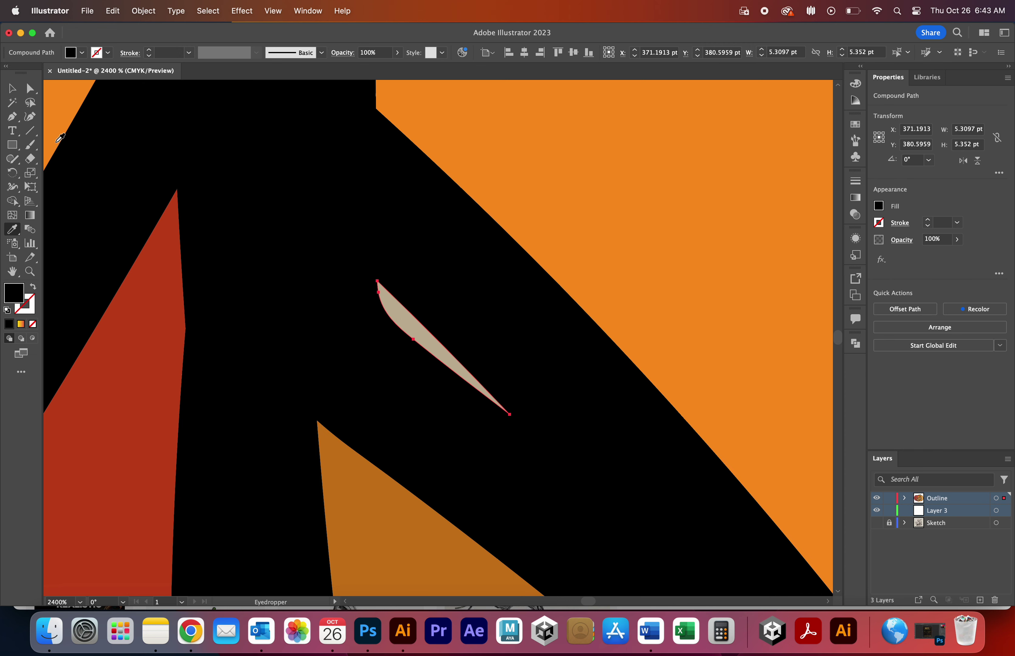
key(a)
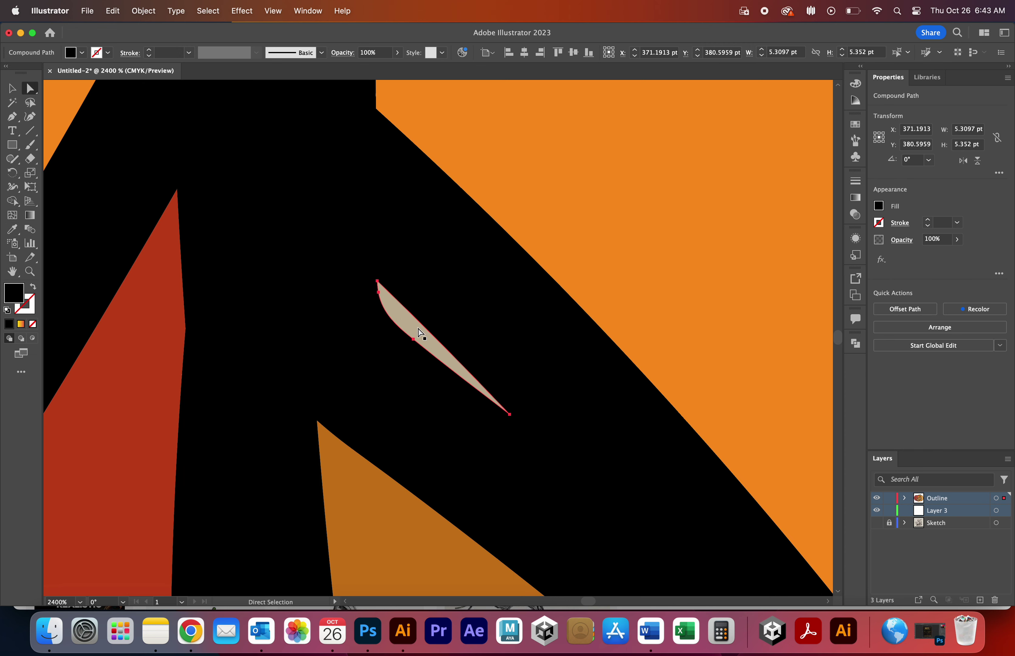
click(421, 334)
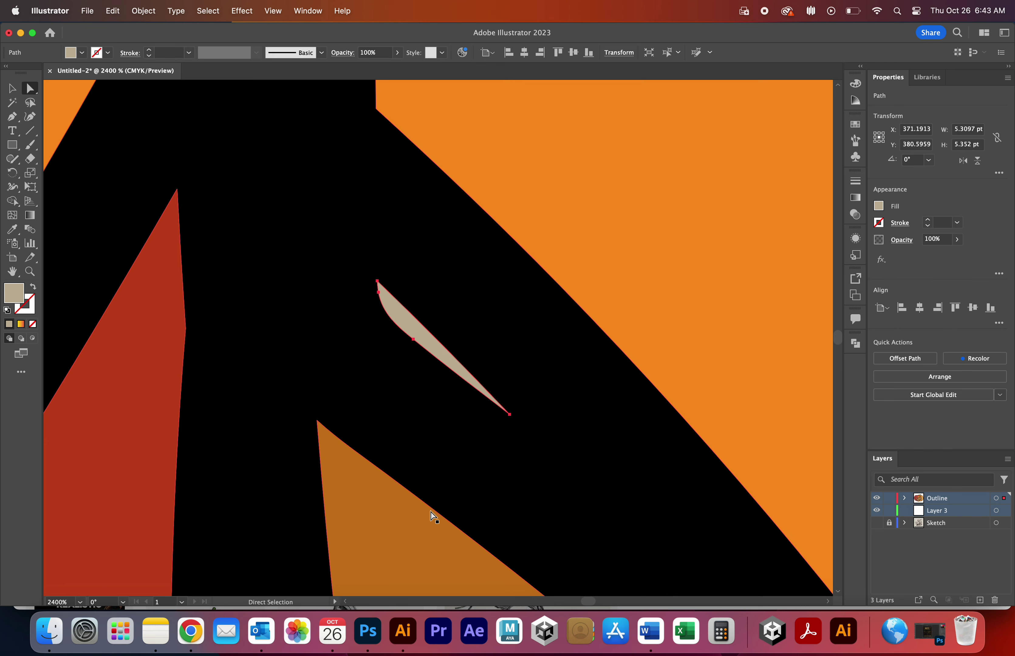
key(i)
click(408, 523)
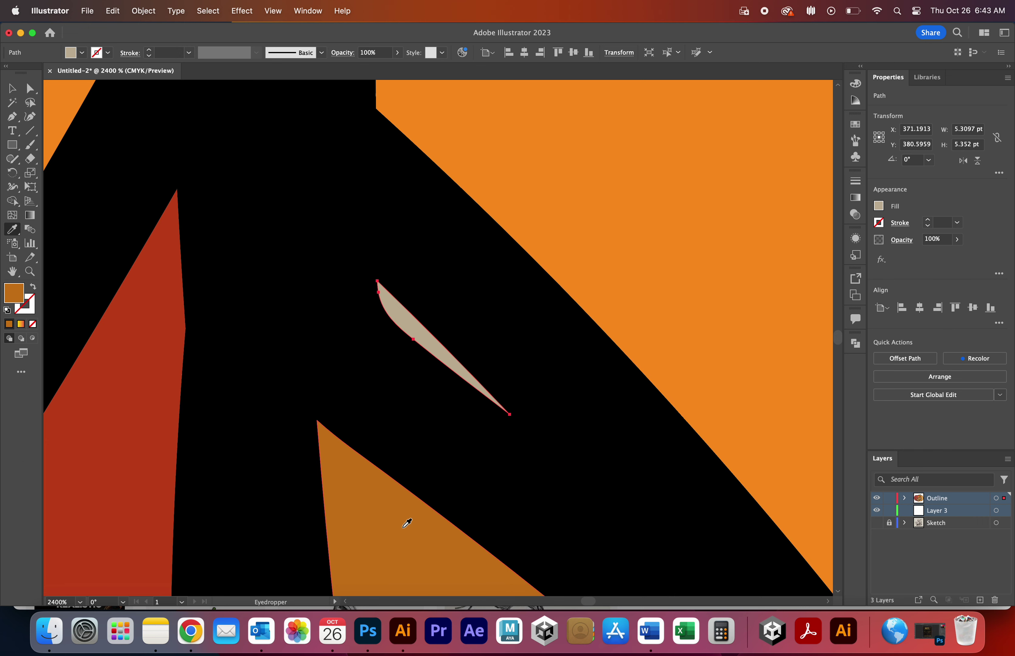
key(super)
key(super+minus)
key(super+minus)
key(super+minus)
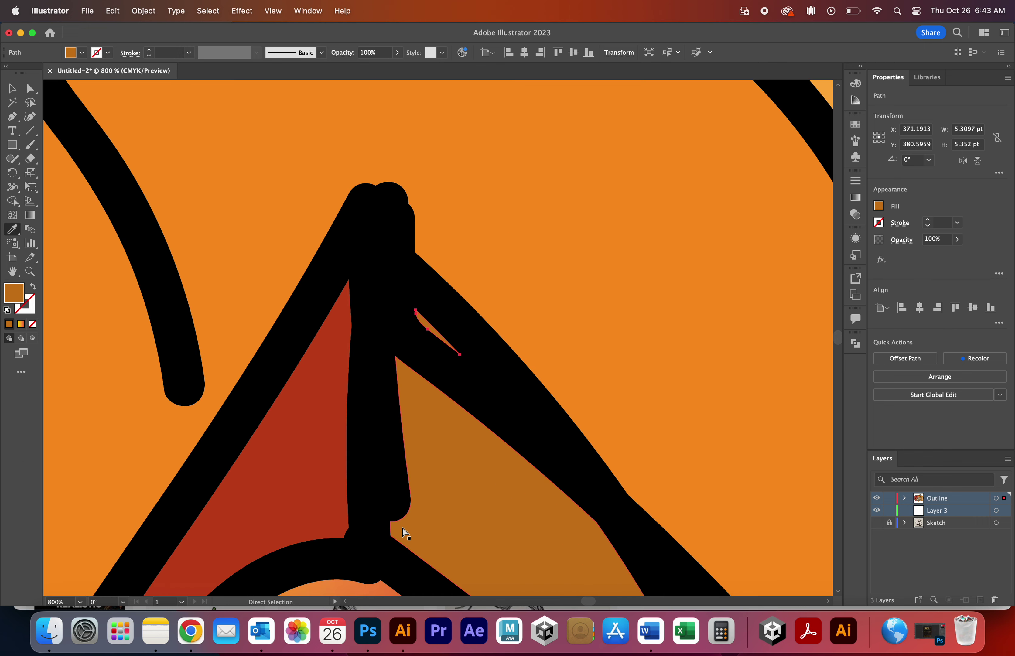
key(super+minus)
key(super+minus)
key(super+minus)
key(super+minus)
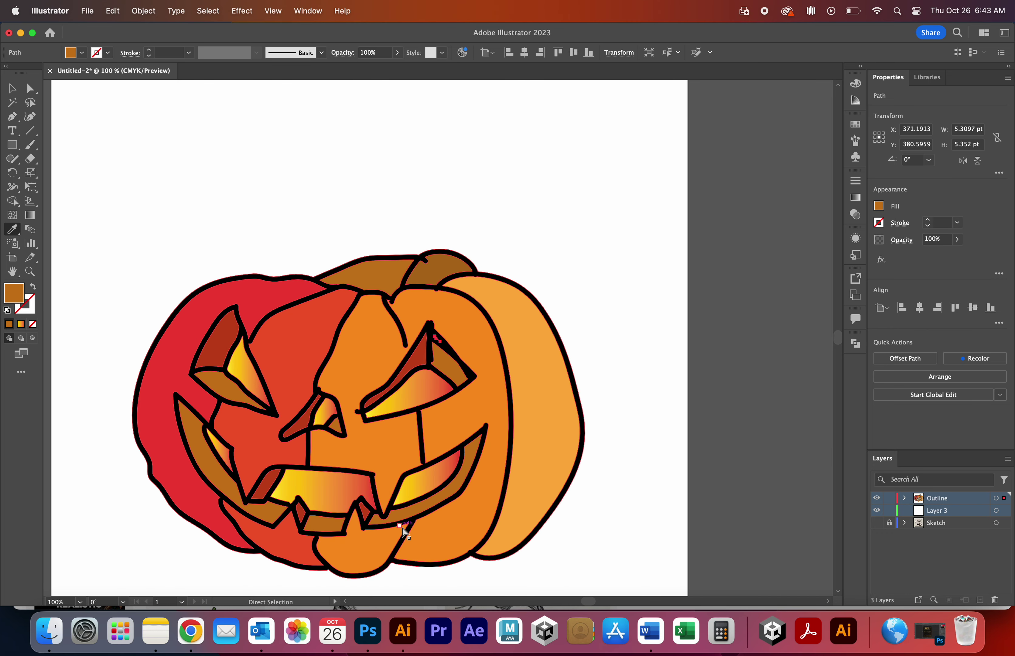
key(super+minus)
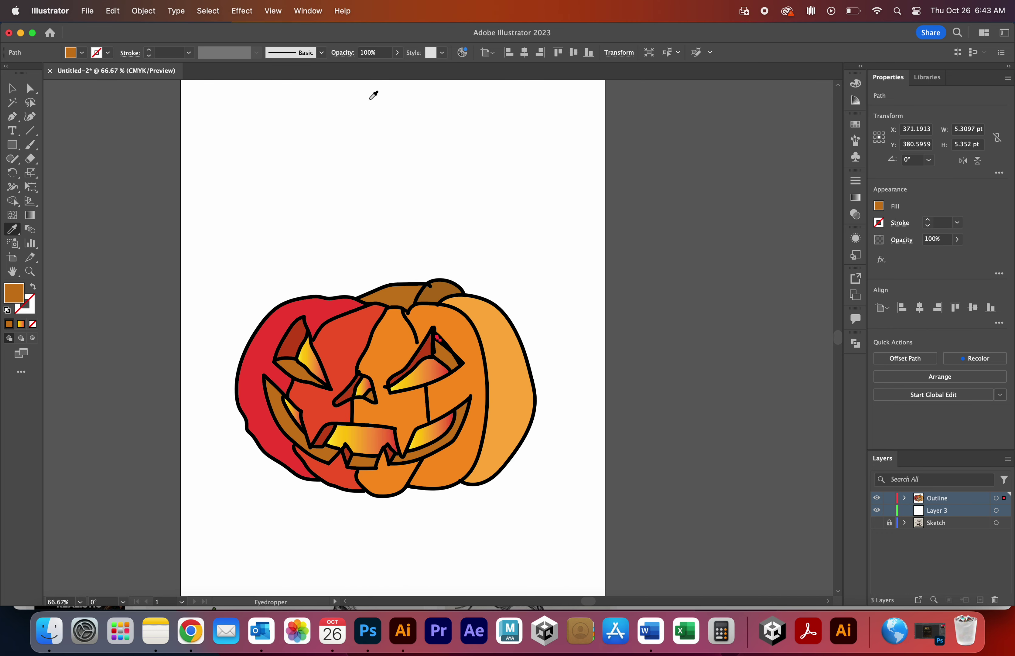